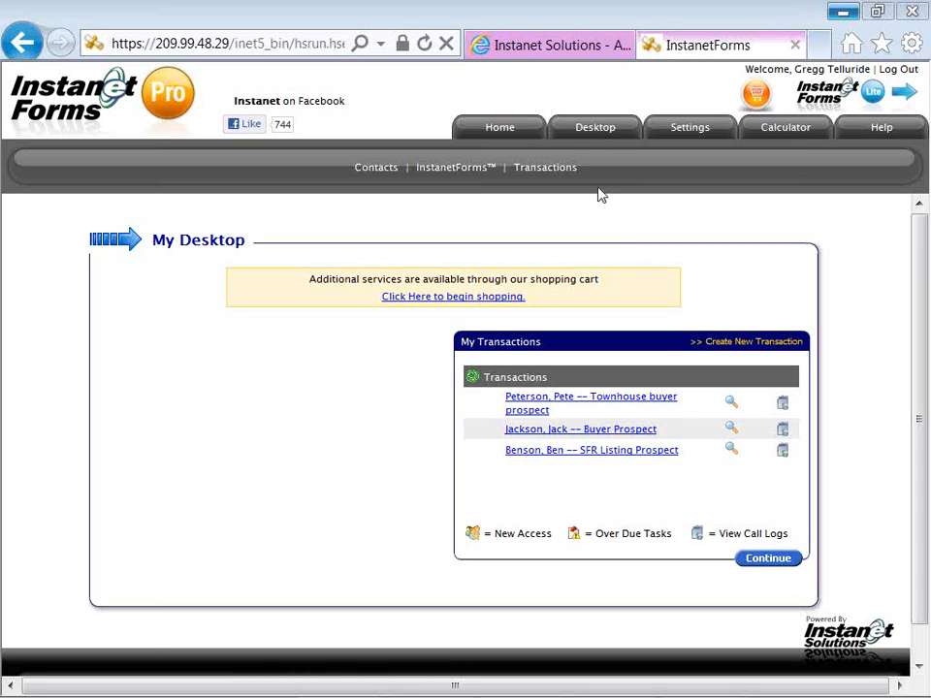
# Step: Go to the Home page, then bring up the account Settings overview
pyautogui.click(501, 129)
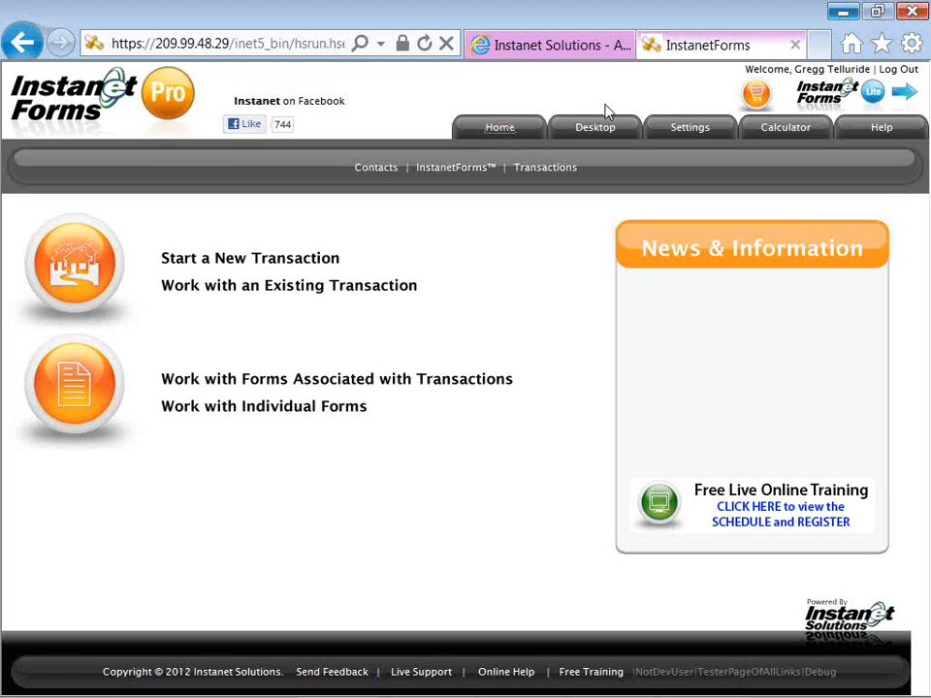
pyautogui.click(683, 138)
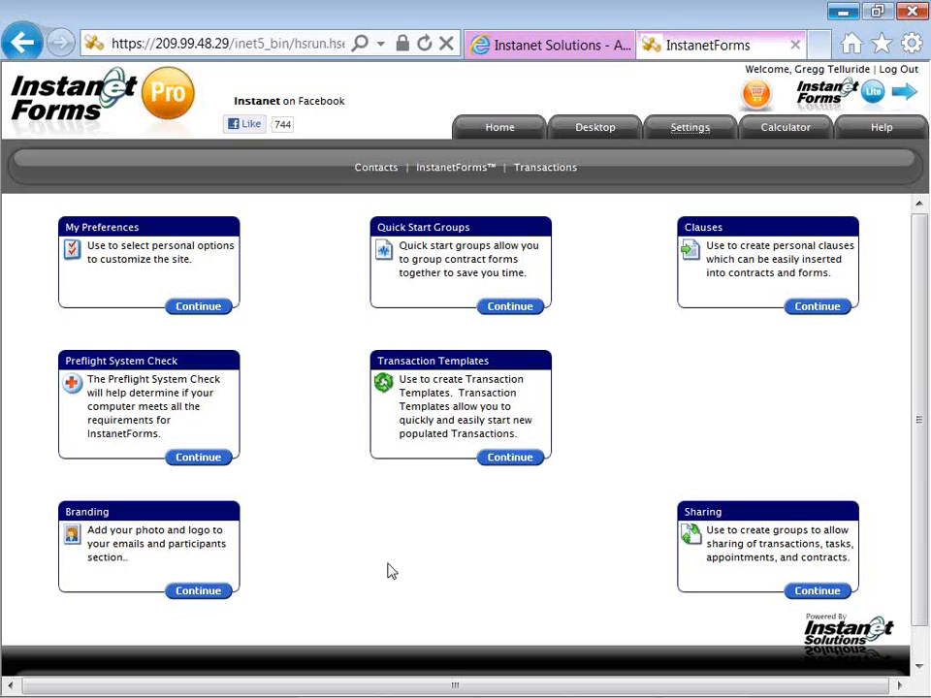
# Step: Open Branding and look over the empty fax-back banner, photo and logo slots
pyautogui.click(215, 596)
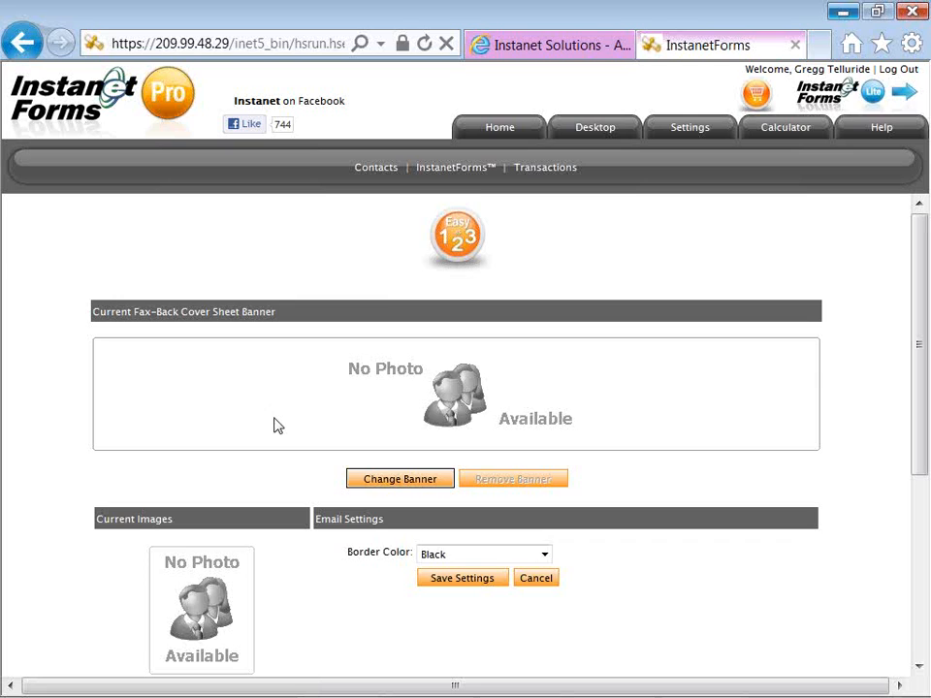
pyautogui.scroll(-2, 274, 427)
pyautogui.scroll(-2, 276, 427)
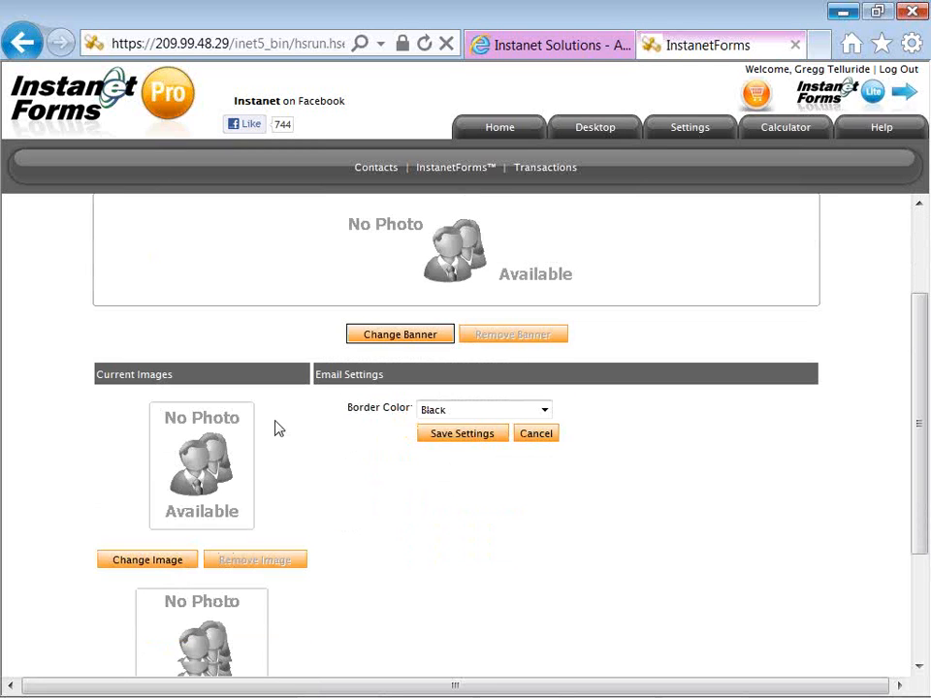
pyautogui.scroll(-2, 276, 428)
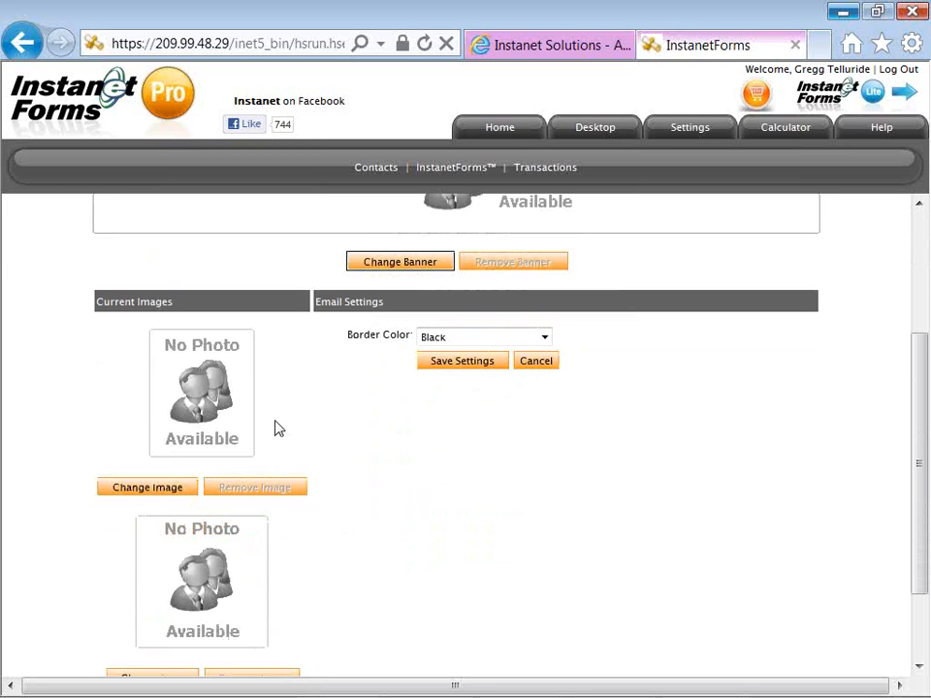
pyautogui.scroll(-2, 244, 415)
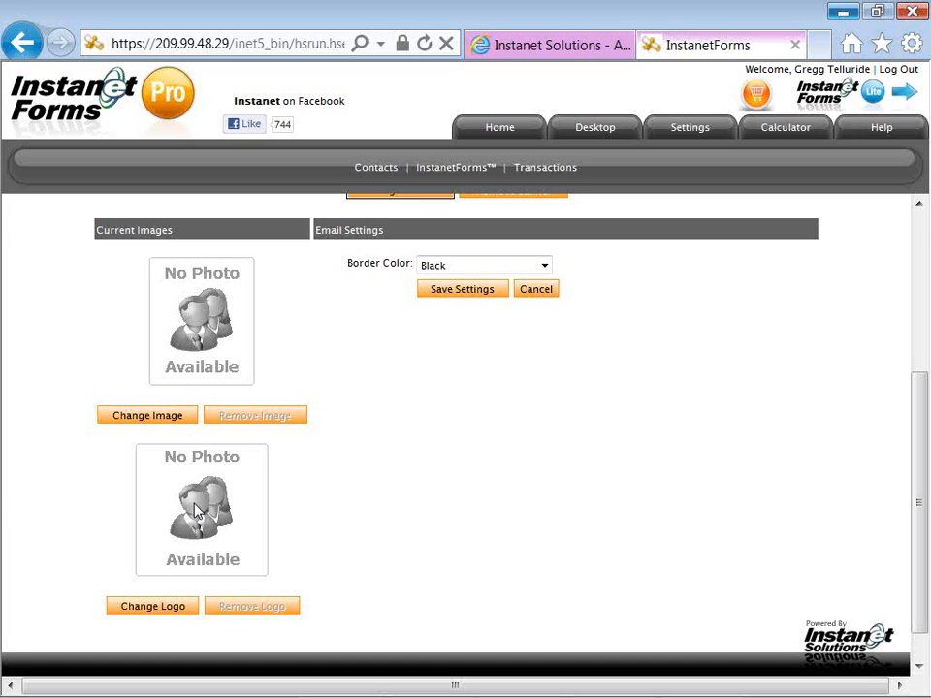
pyautogui.scroll(5, 194, 511)
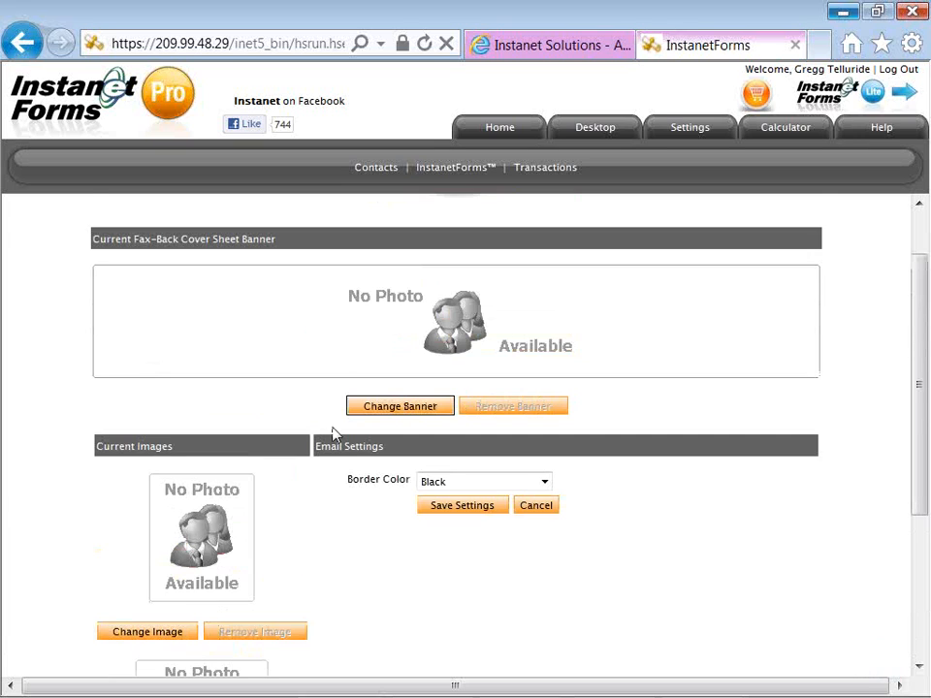
pyautogui.click(366, 409)
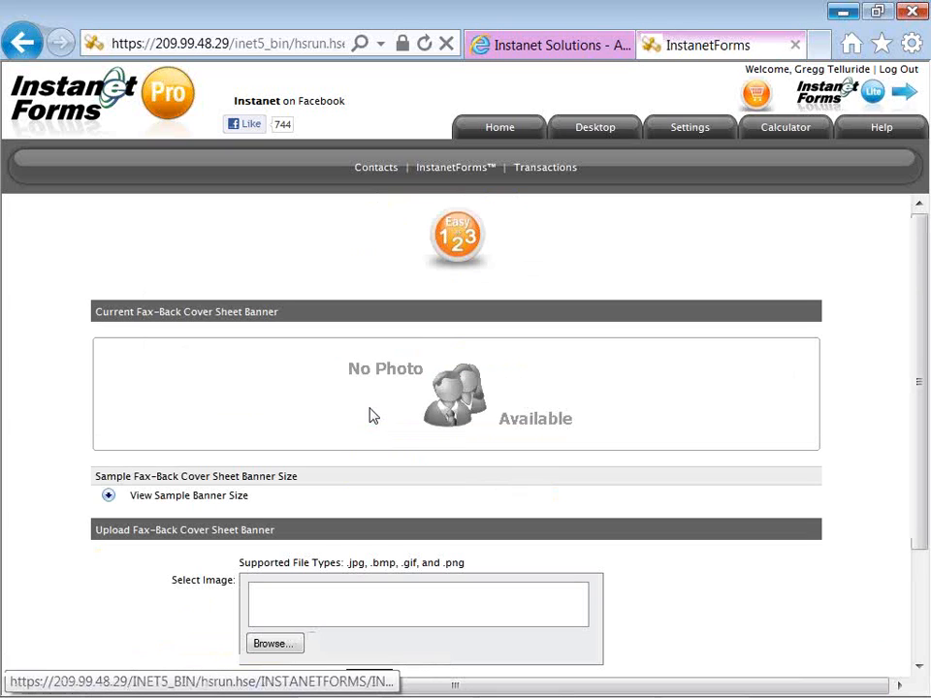
pyautogui.scroll(-1, 322, 442)
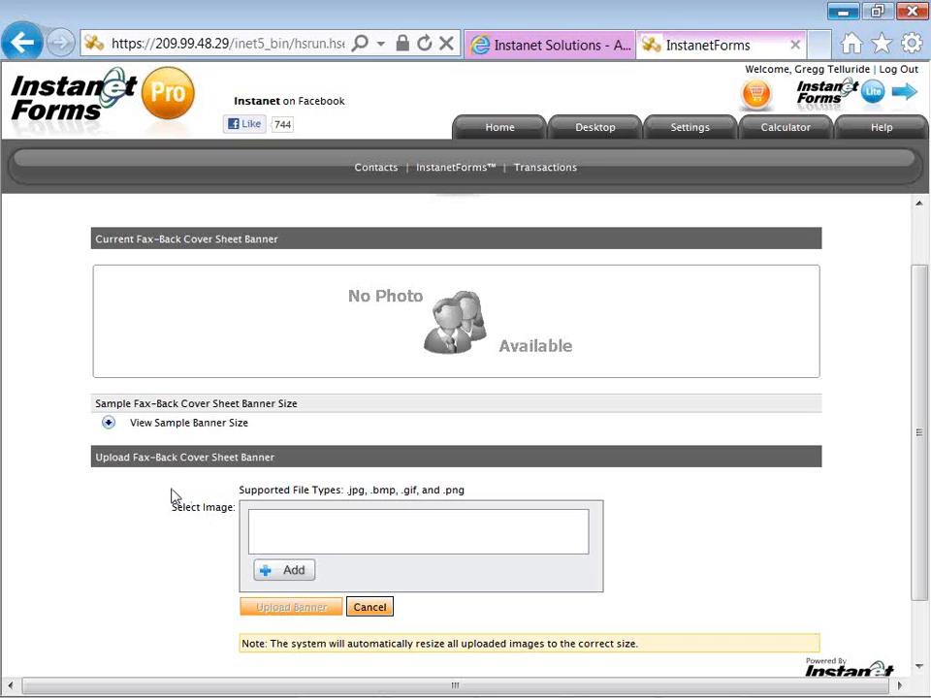
pyautogui.click(108, 423)
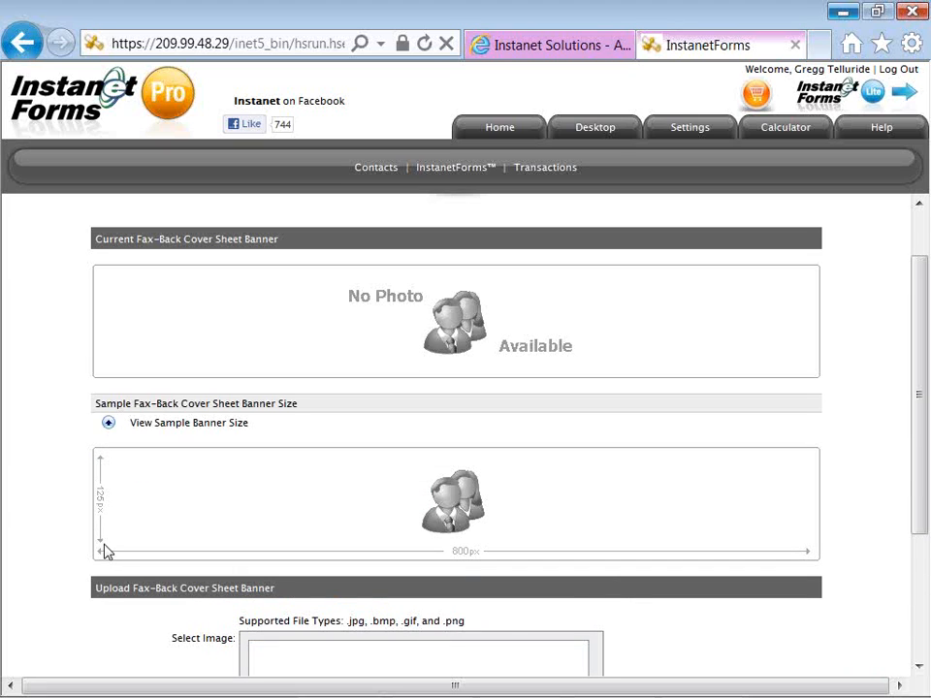
pyautogui.click(109, 426)
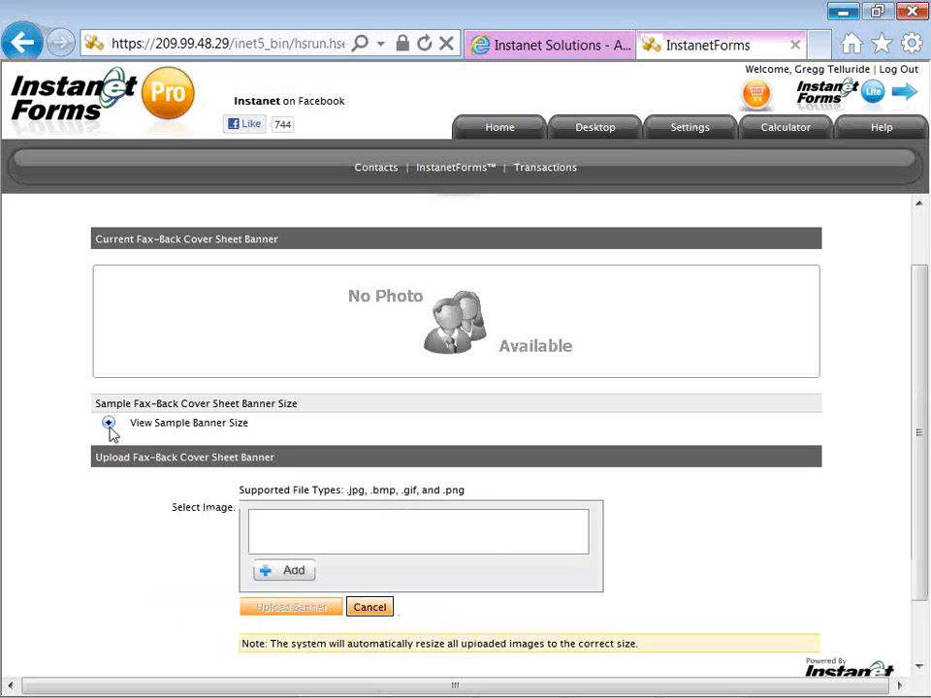
pyautogui.click(363, 609)
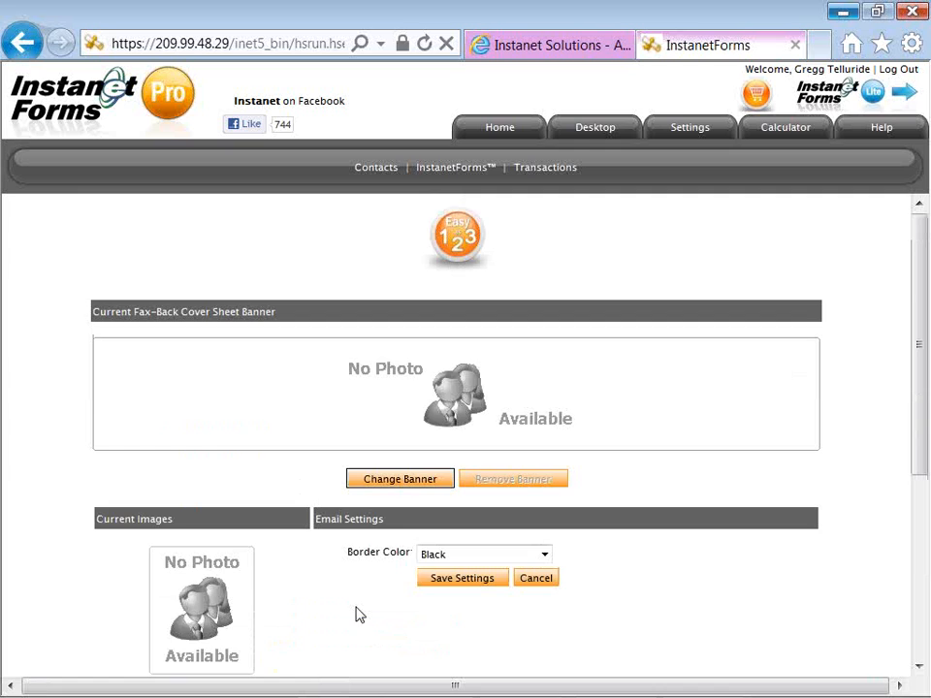
pyautogui.scroll(-3, 276, 601)
pyautogui.click(147, 560)
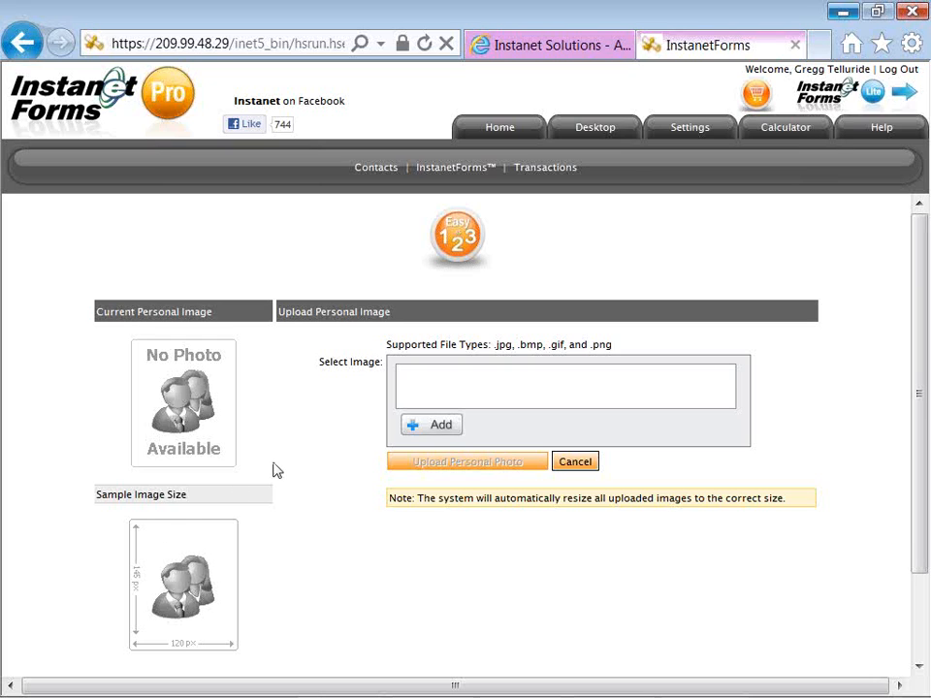
pyautogui.click(574, 463)
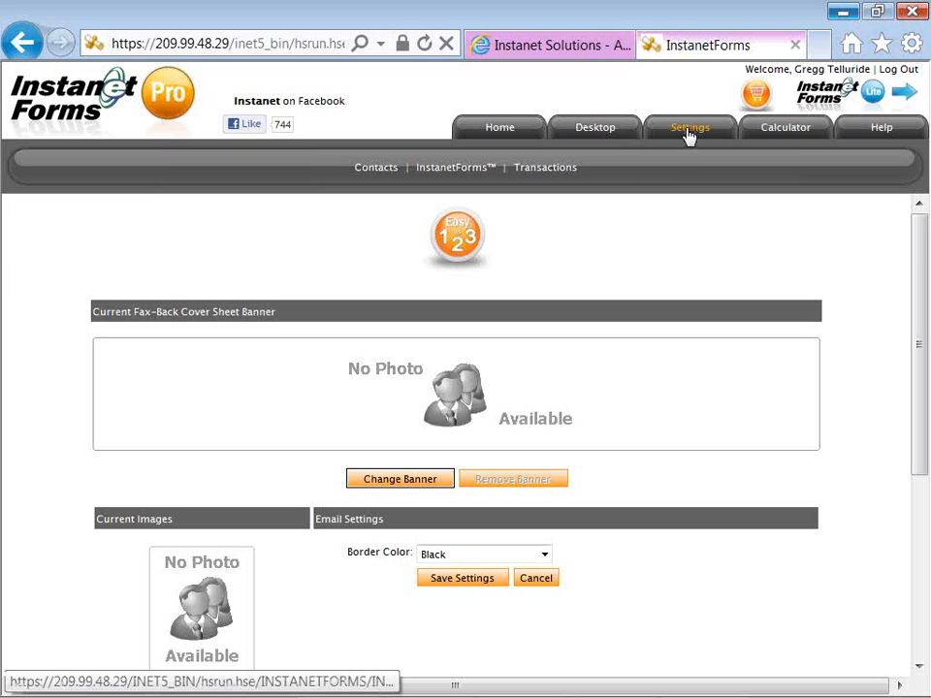
pyautogui.click(687, 137)
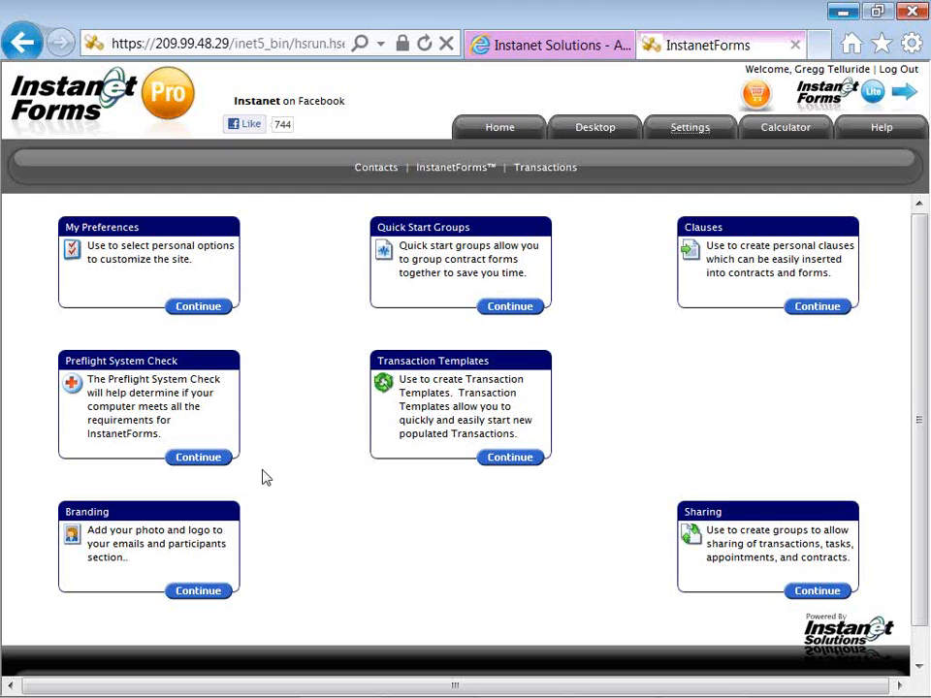
# Step: Open General Preferences from the My Preferences card
pyautogui.click(228, 312)
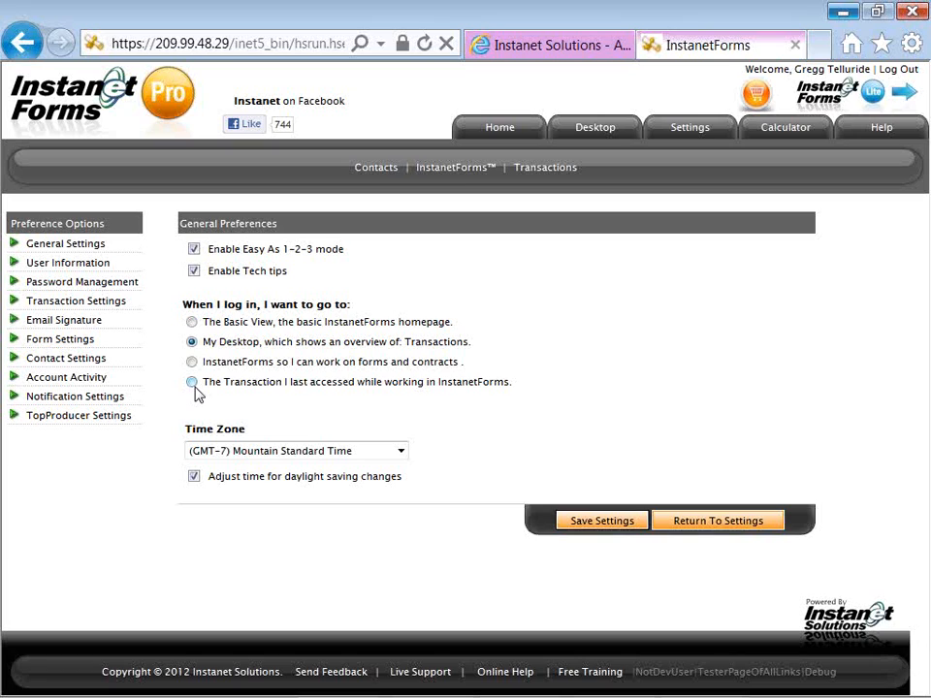
# Step: Review the User Information preferences, then switch to Password Management
pyautogui.click(112, 264)
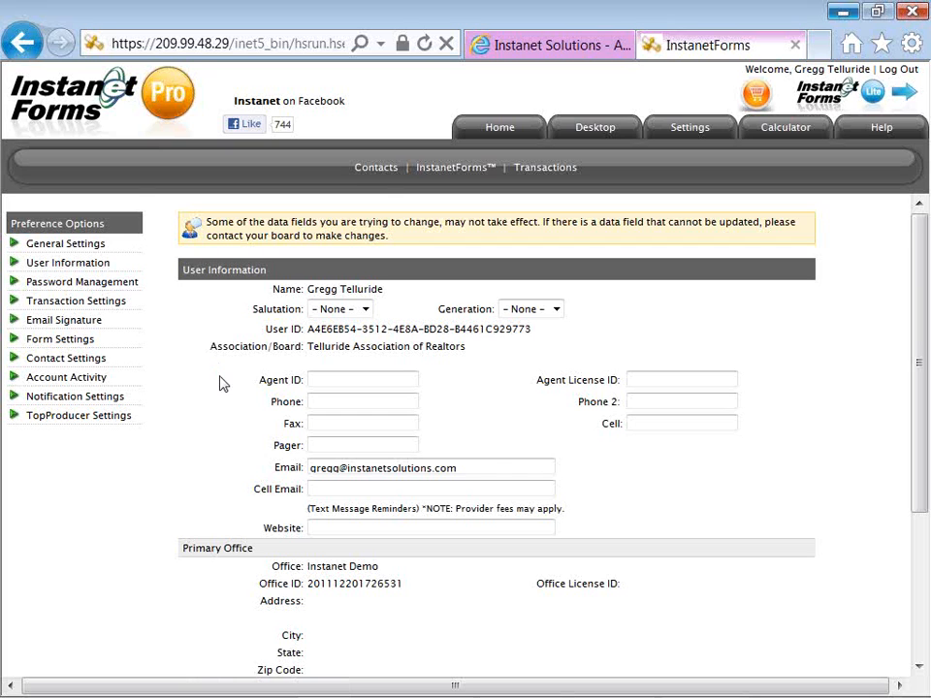
pyautogui.scroll(-1, 221, 384)
pyautogui.scroll(-1, 222, 384)
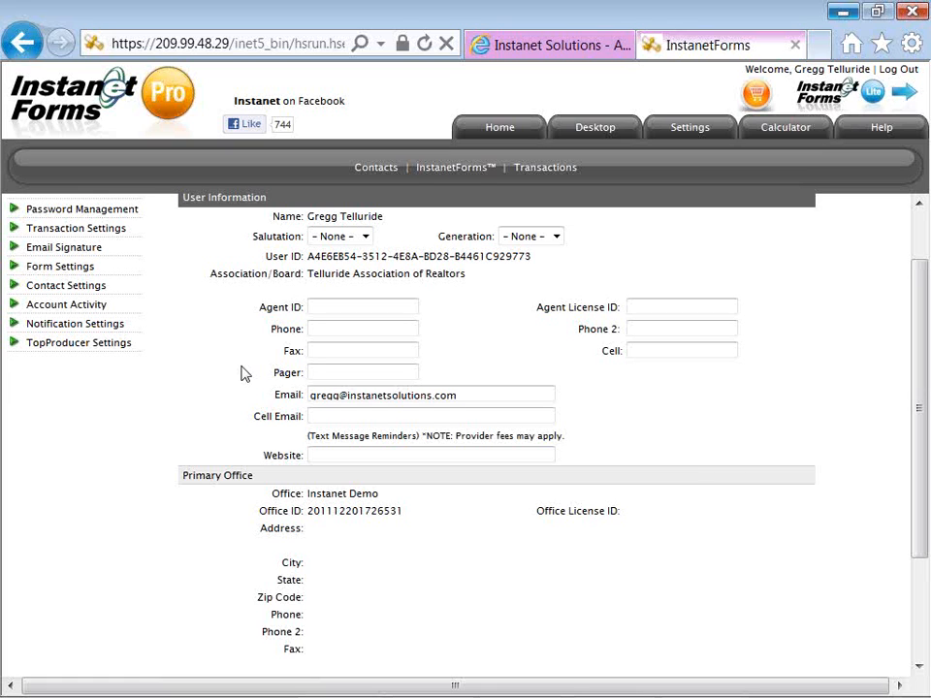
pyautogui.scroll(-1, 245, 375)
pyautogui.scroll(1, 245, 375)
pyautogui.scroll(1, 245, 376)
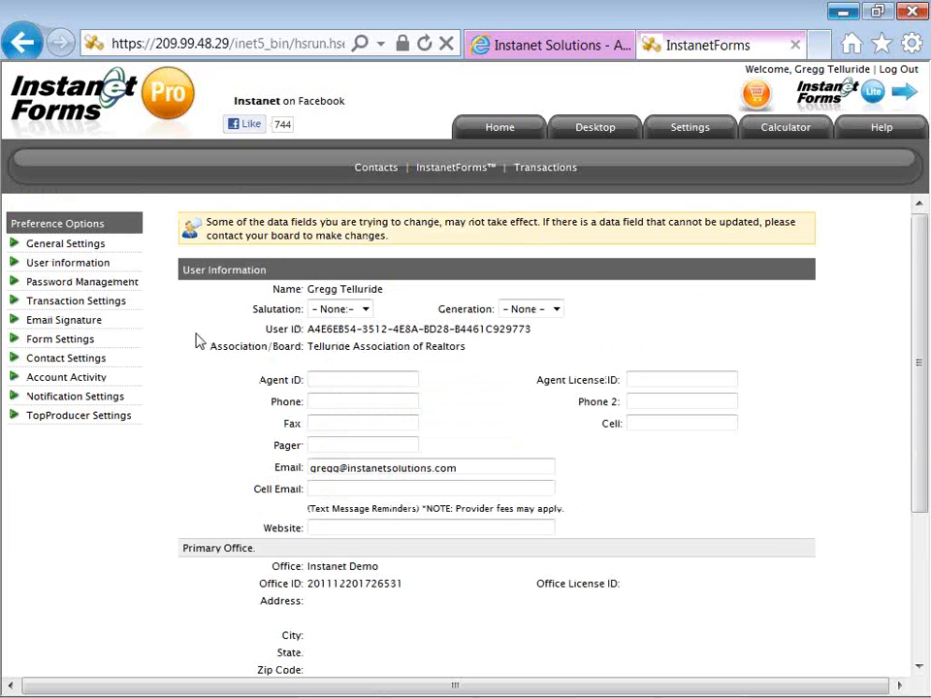
pyautogui.click(138, 284)
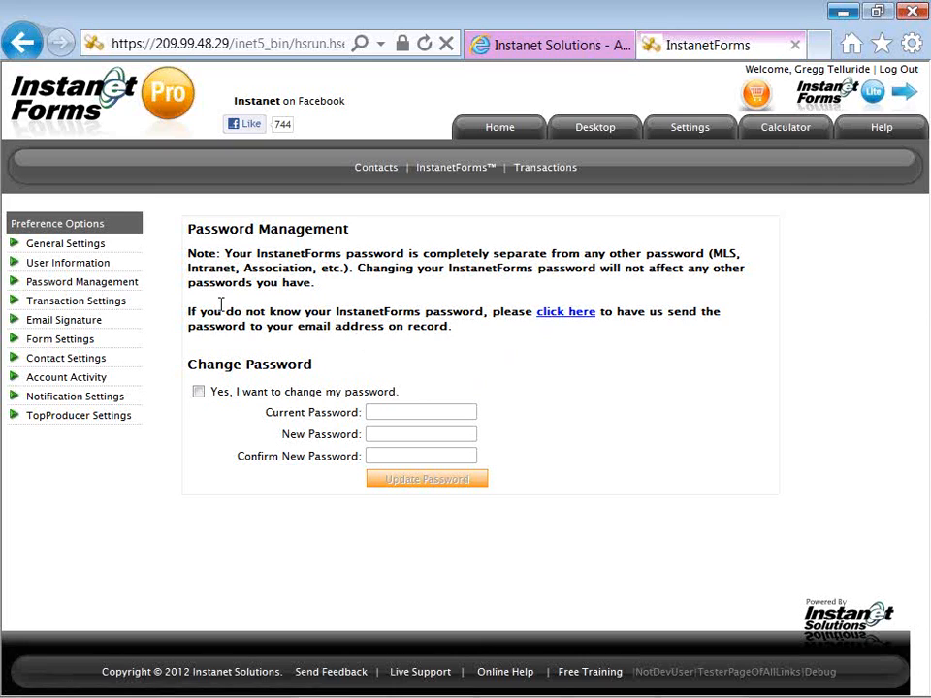
# Step: Open Transaction Settings and check the Default Status choices, keeping Open
pyautogui.click(115, 306)
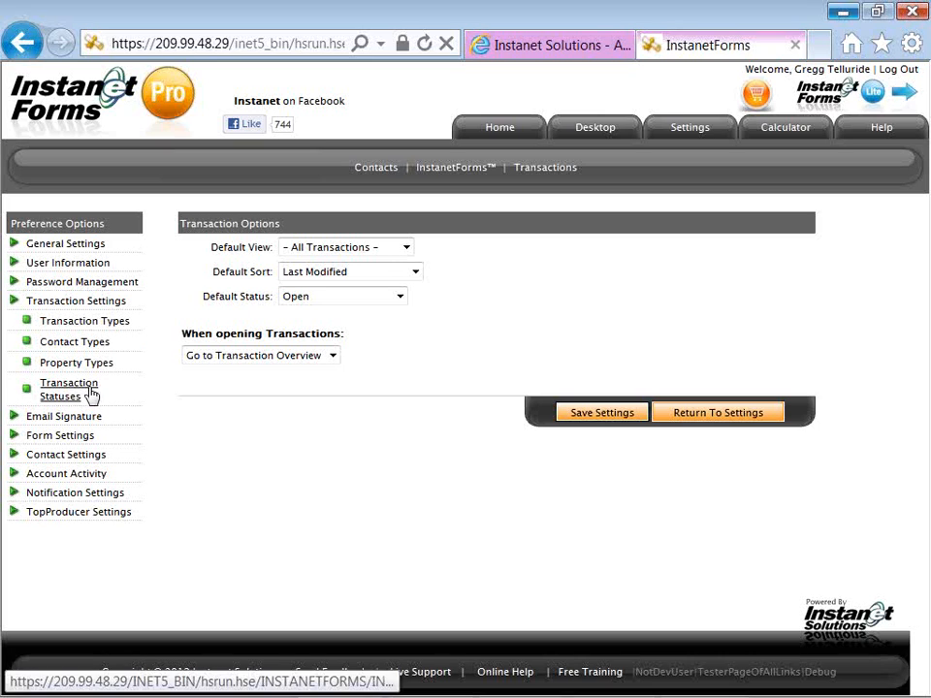
pyautogui.click(351, 298)
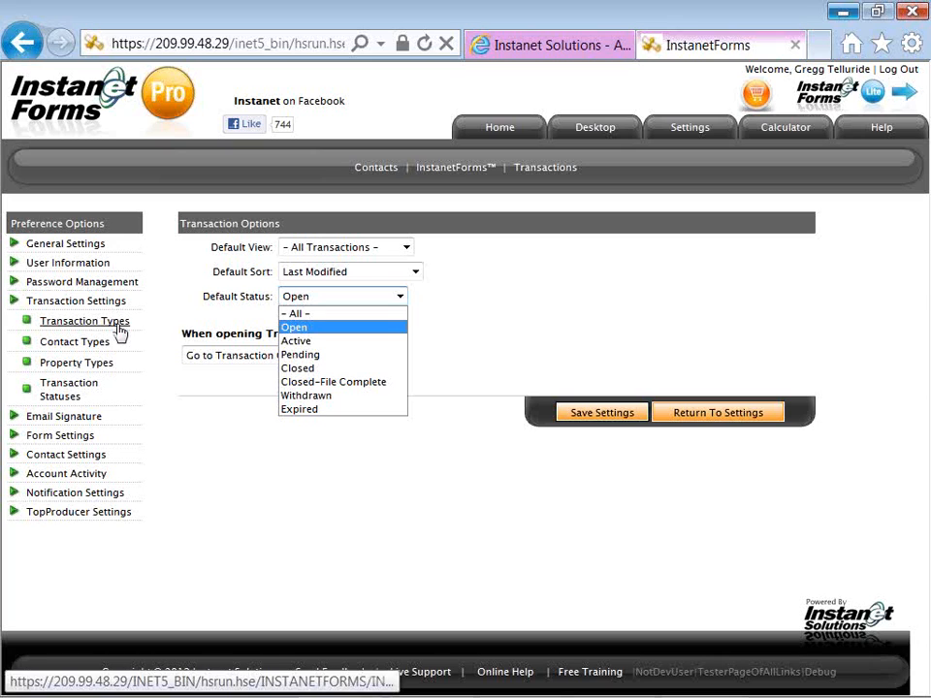
# Step: In Form Settings, set font size 11, keep the 90-day period, and save
pyautogui.click(96, 442)
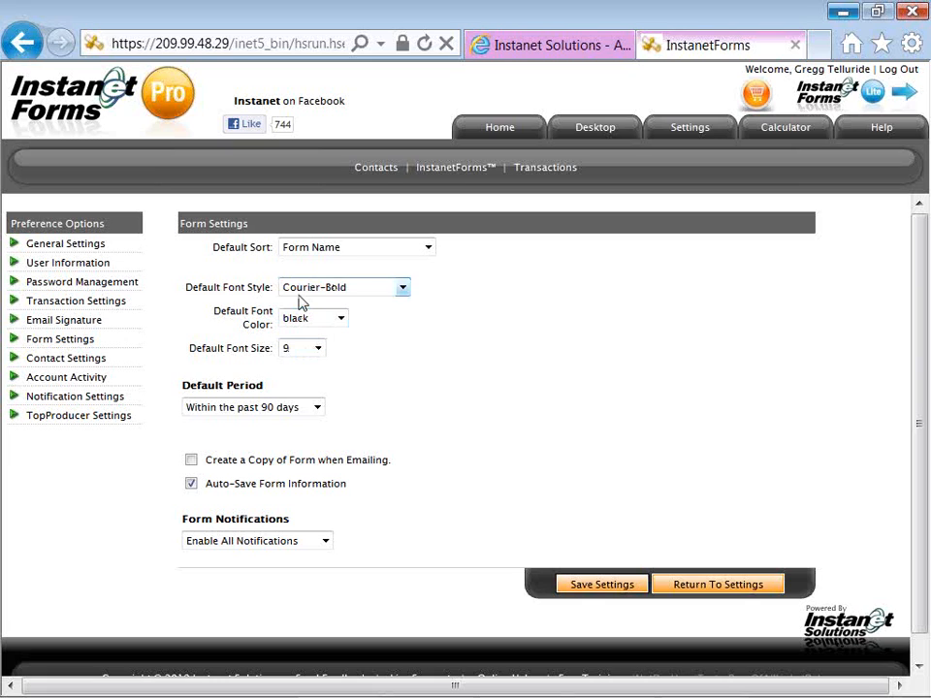
pyautogui.click(319, 349)
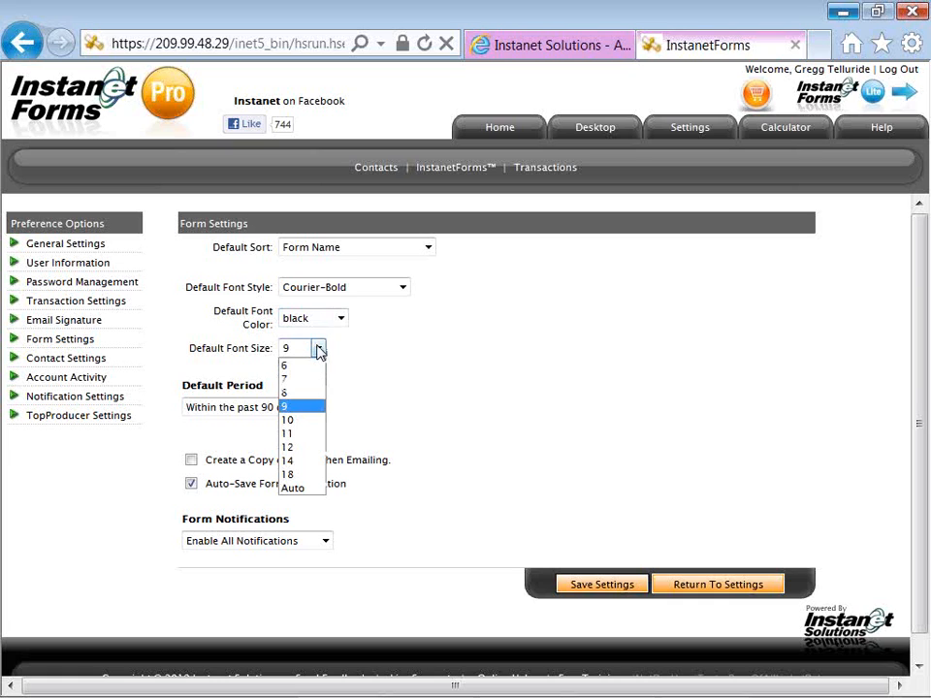
pyautogui.click(314, 436)
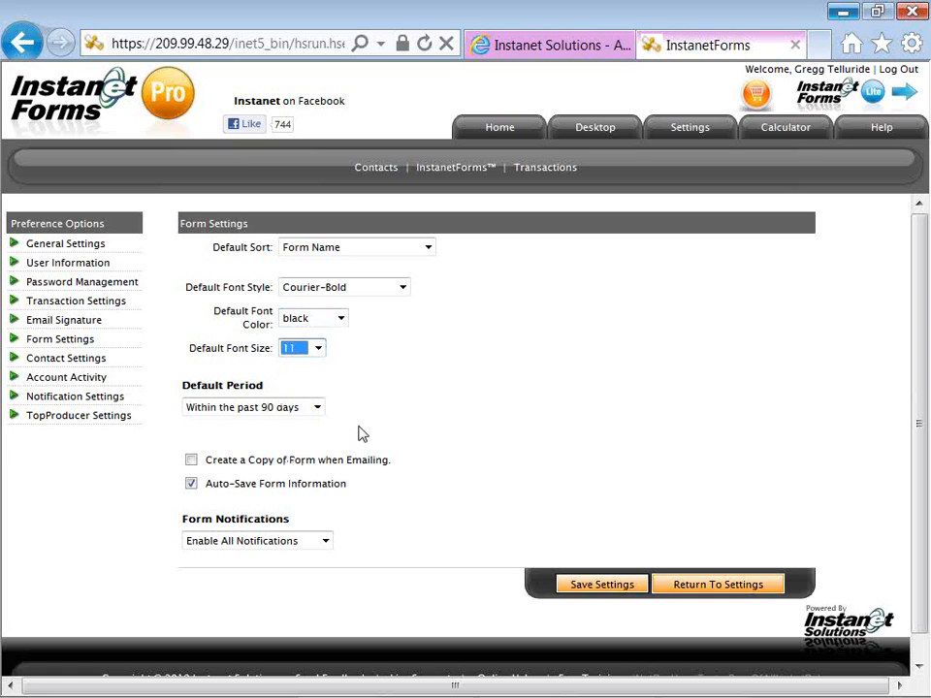
pyautogui.click(317, 409)
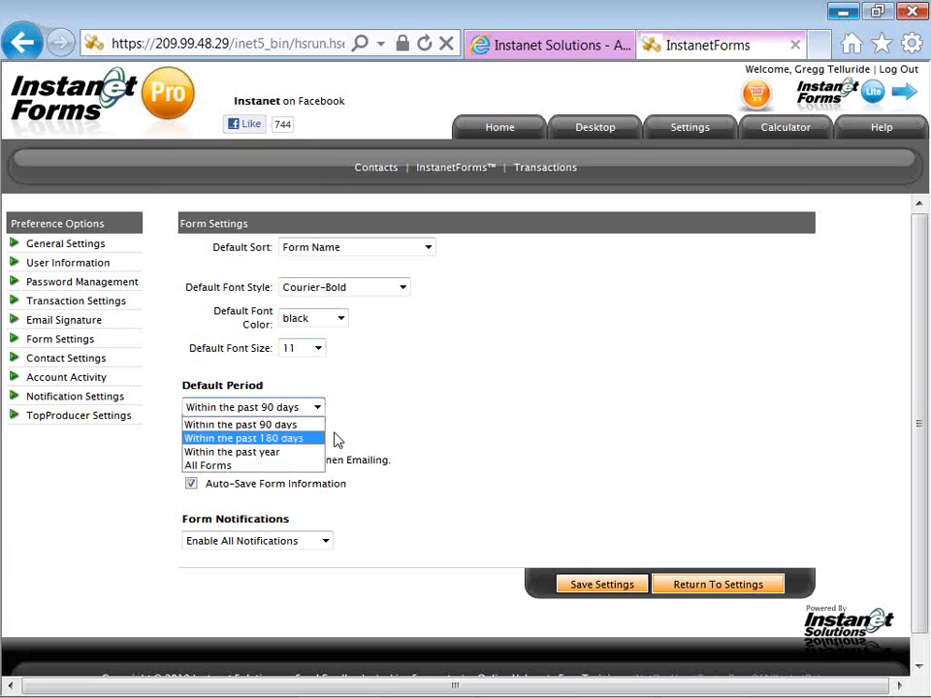
pyautogui.click(347, 432)
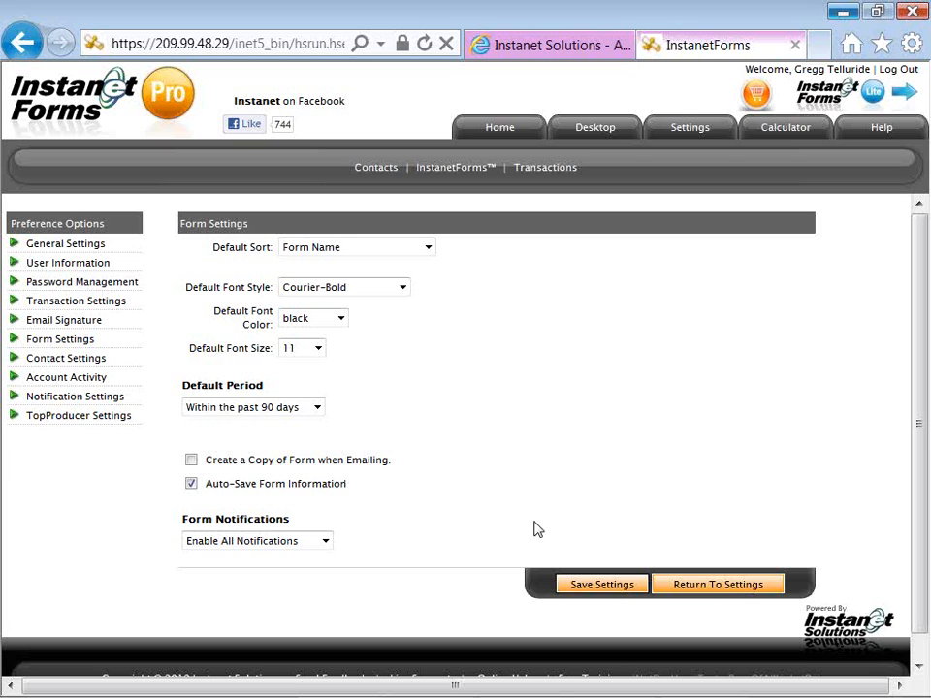
pyautogui.click(591, 588)
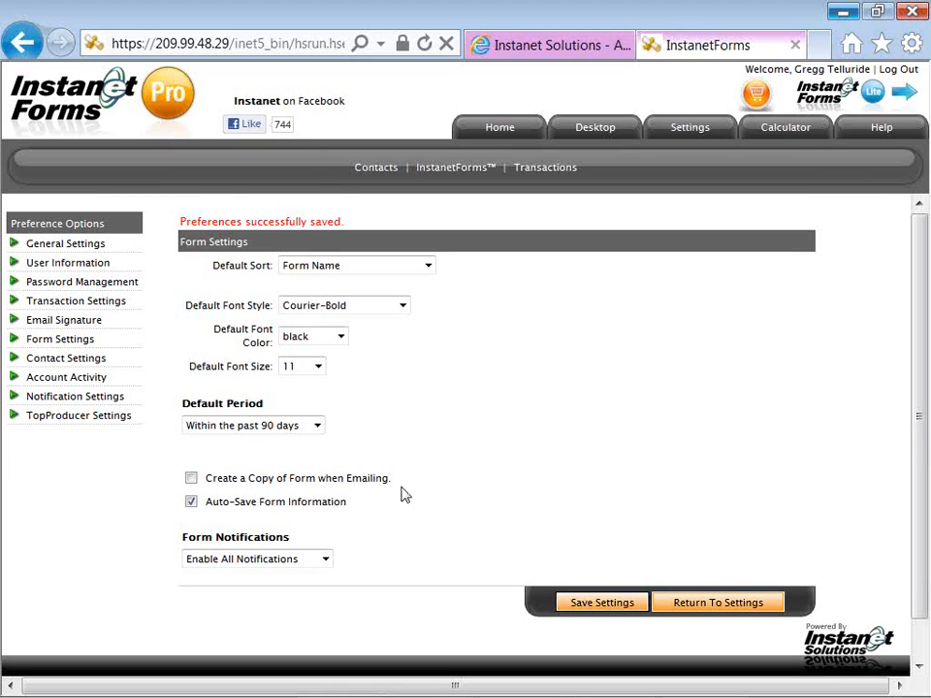
# Step: Check the lone 'Participant - Accessed Transaction' notification option, then return to the Settings overview
pyautogui.click(104, 403)
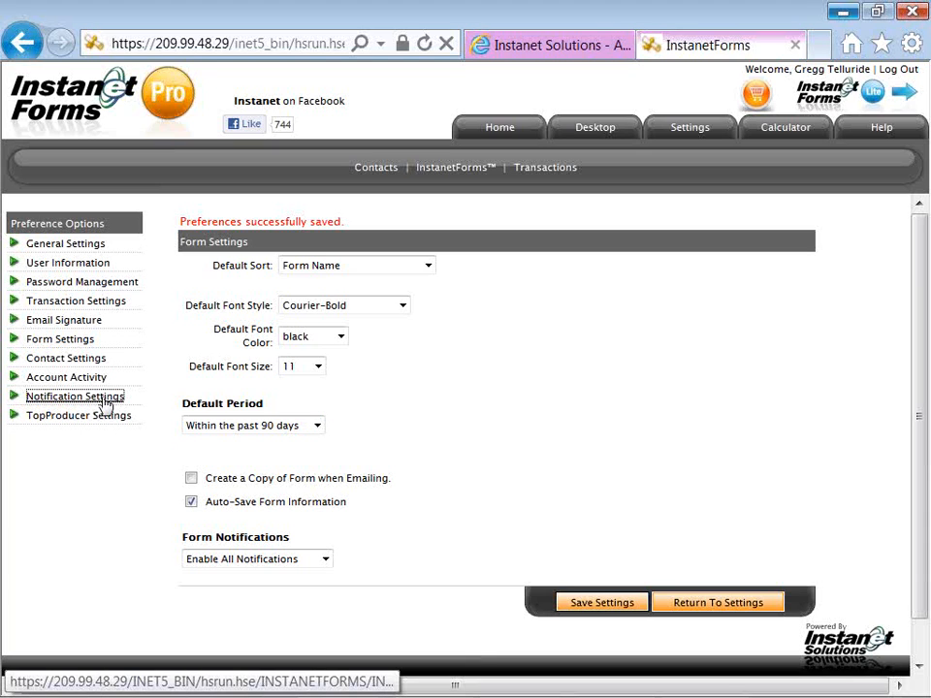
pyautogui.click(342, 264)
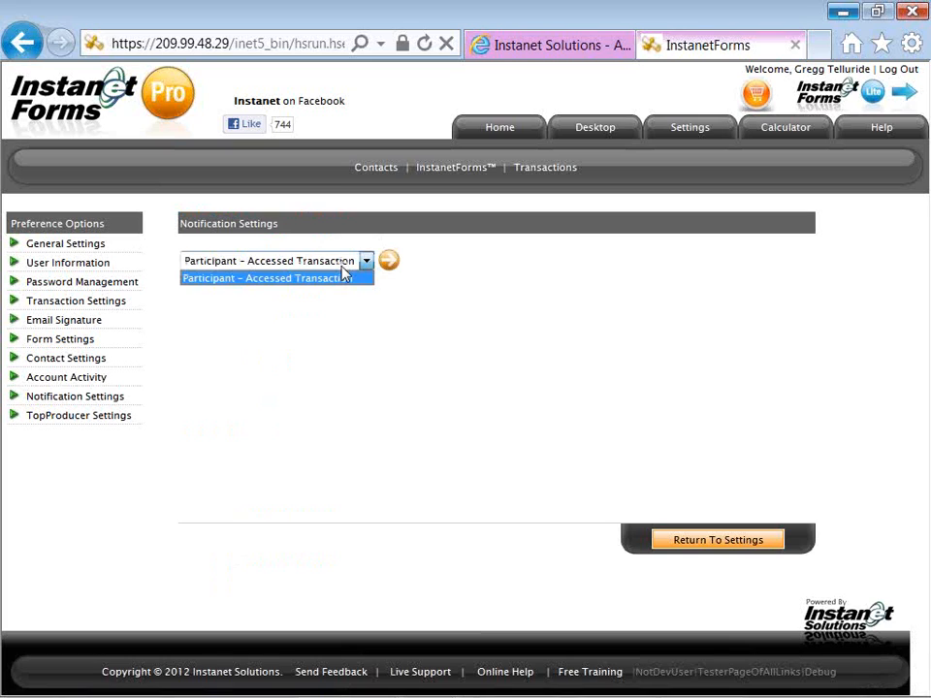
pyautogui.click(406, 313)
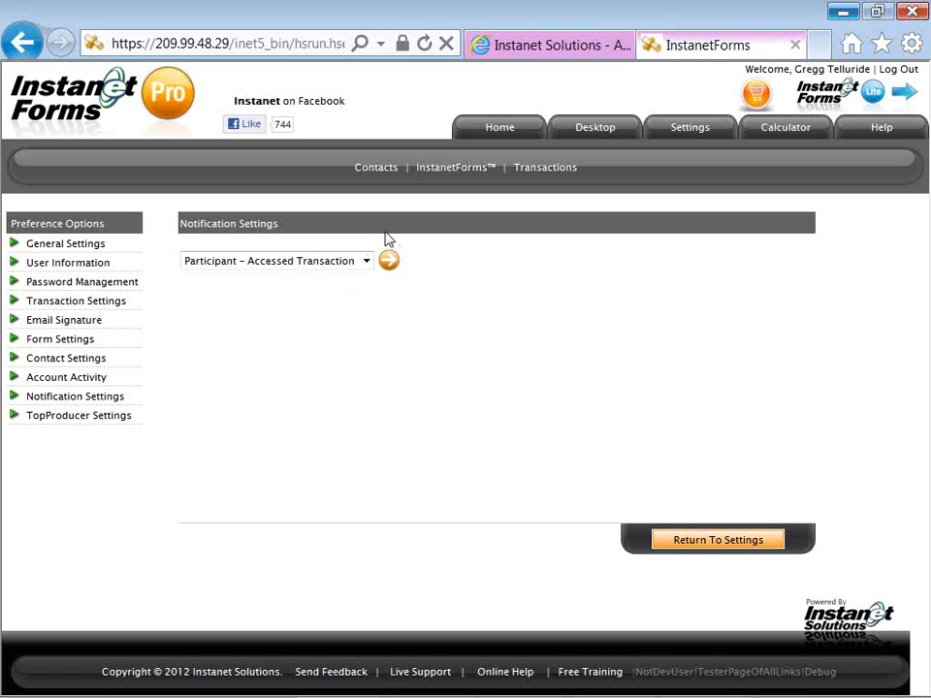
pyautogui.click(687, 137)
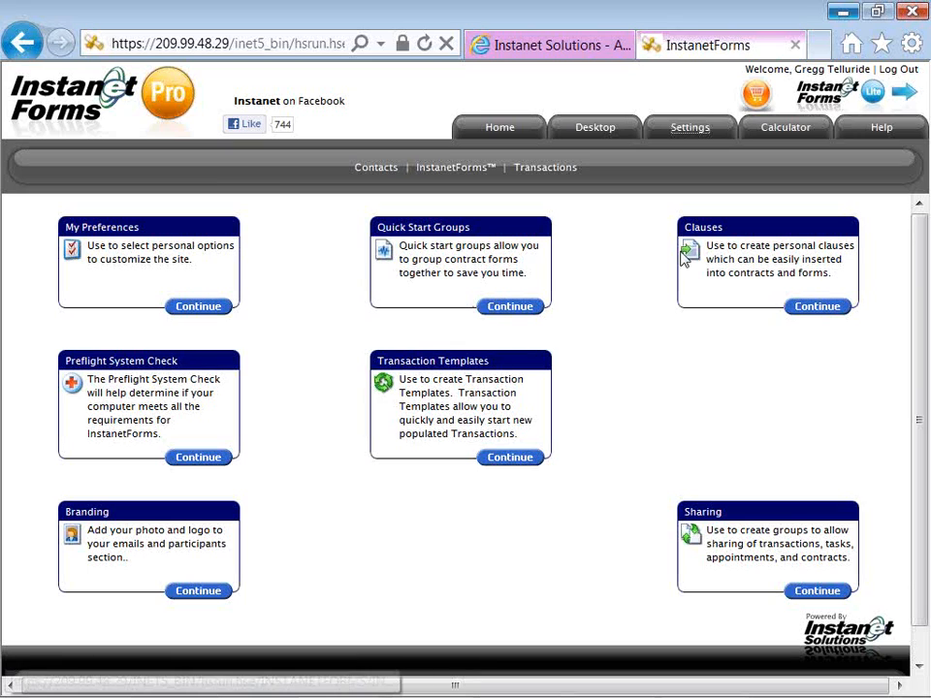
# Step: Open the Quick Start Groups settings from the overview
pyautogui.click(505, 308)
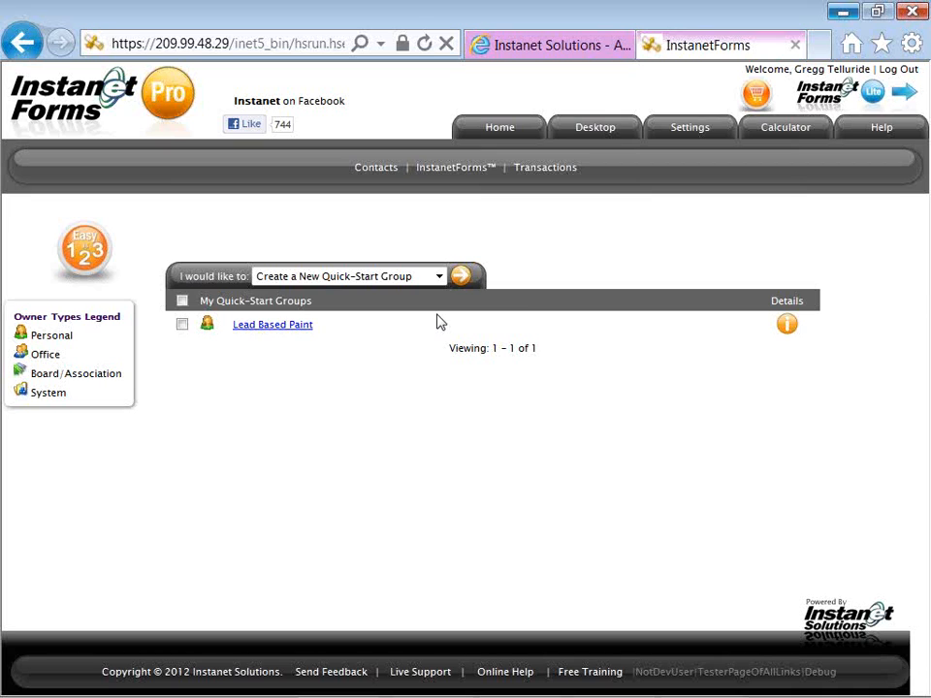
# Step: Open the Lead Based Paint quick-start group
pyautogui.click(295, 330)
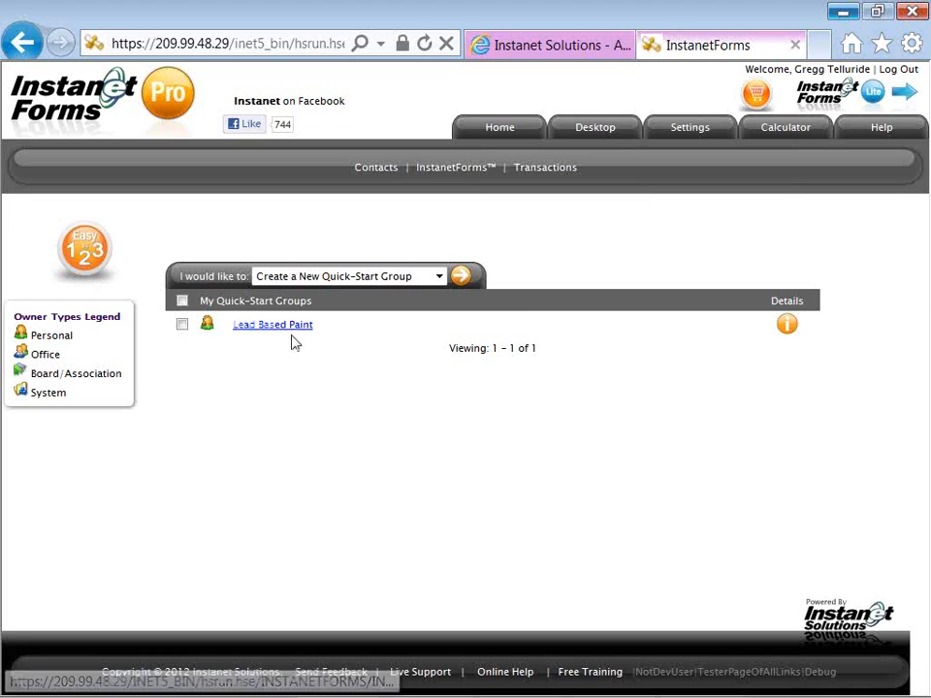
pyautogui.click(290, 332)
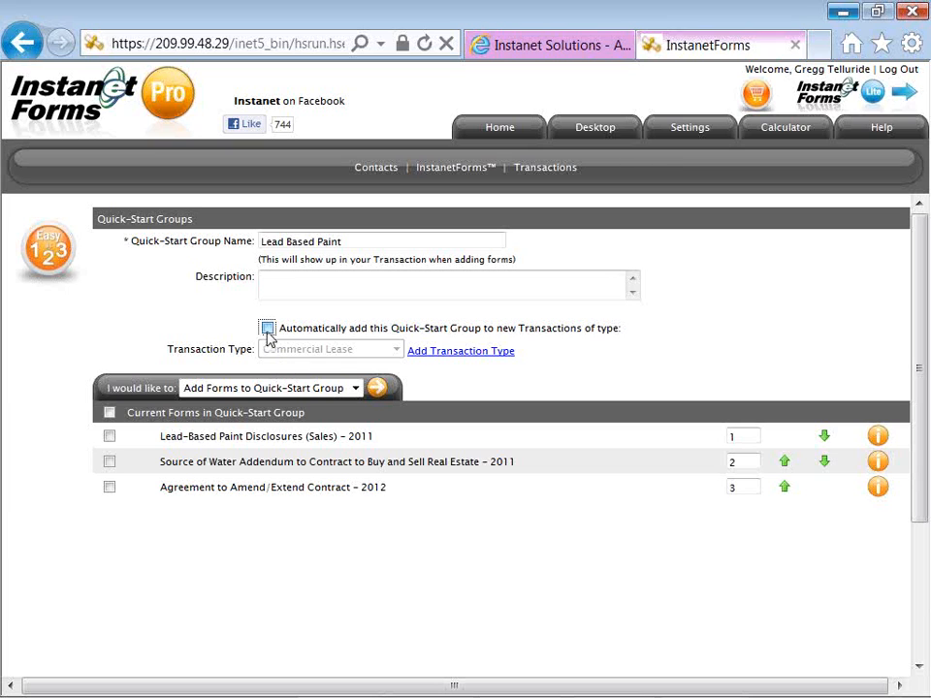
pyautogui.click(267, 328)
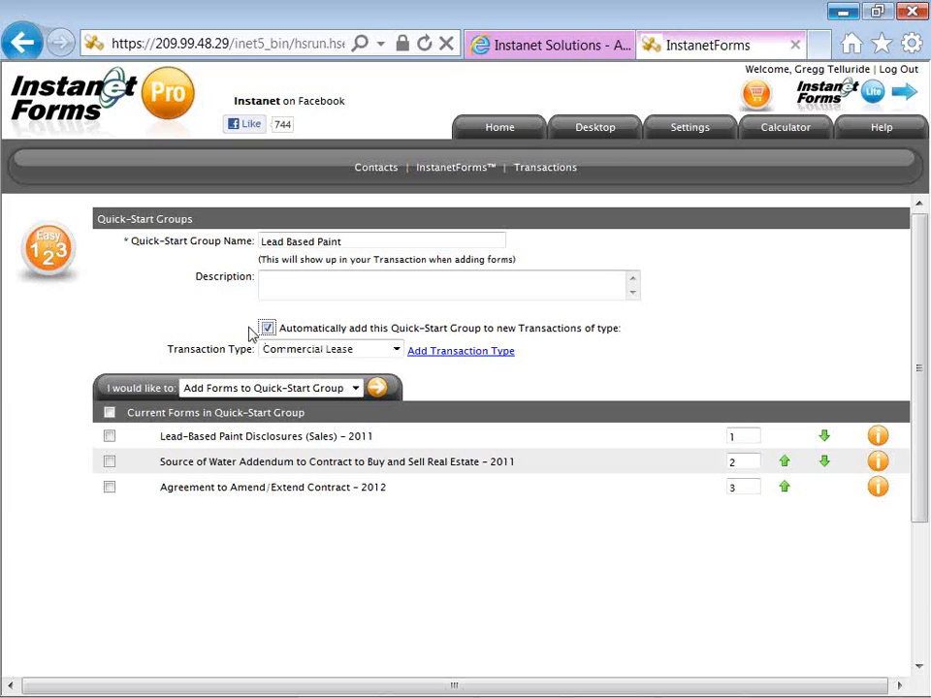
pyautogui.click(268, 329)
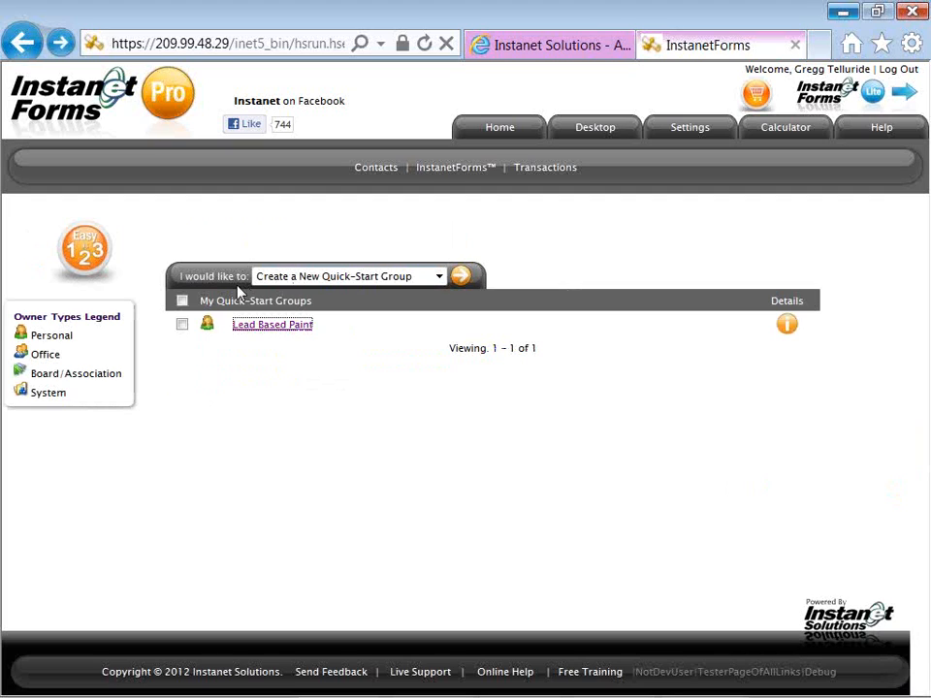
# Step: Create a quick-start group named 'Mandatory HOA' with automatic adding left unticked
pyautogui.click(461, 279)
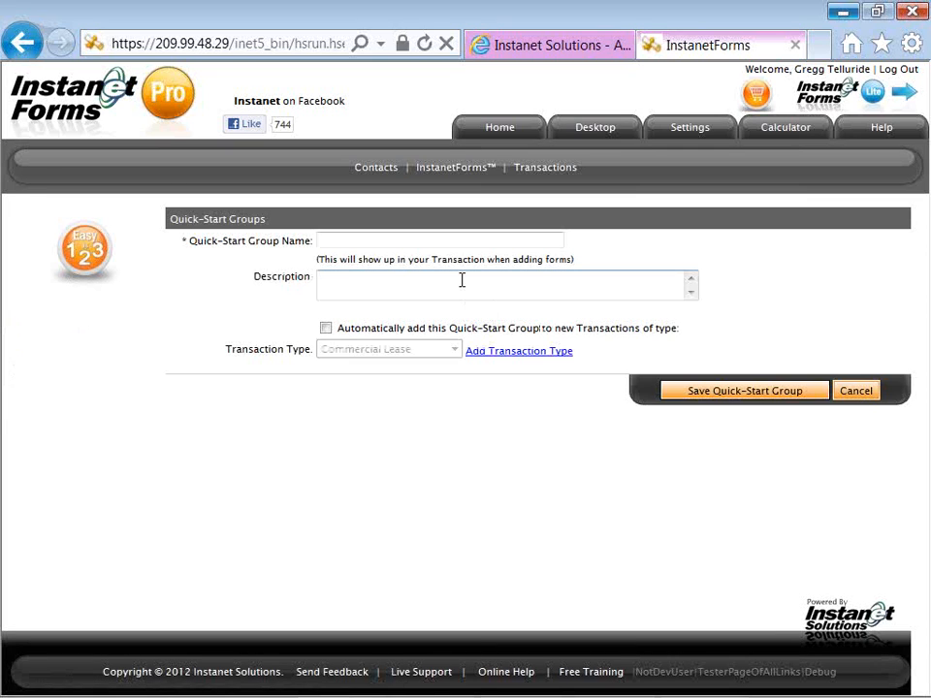
pyautogui.click(399, 240)
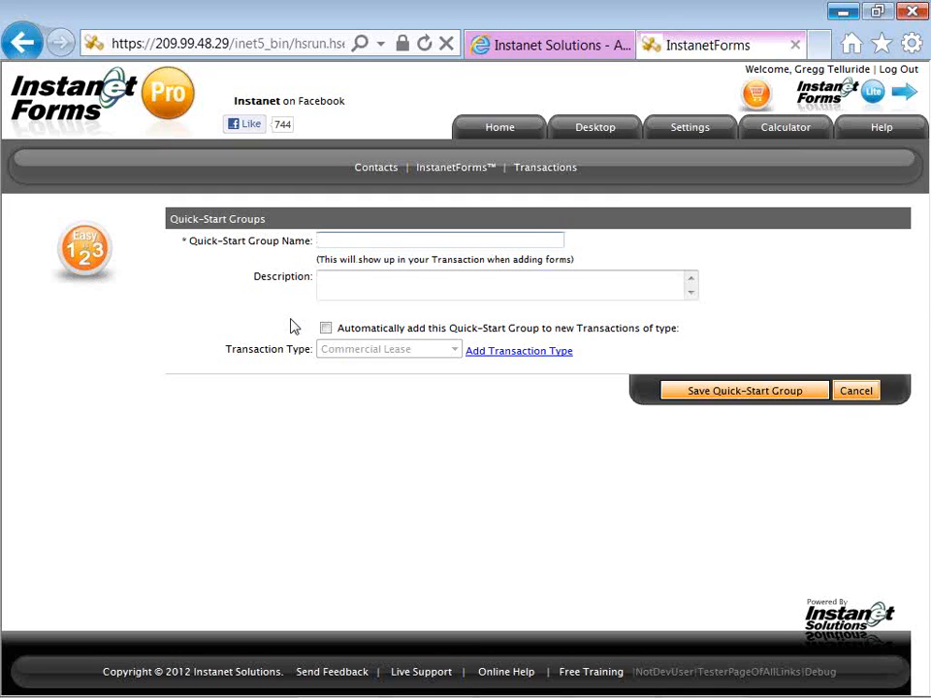
pyautogui.write('Mandatory HOA')
pyautogui.click(335, 291)
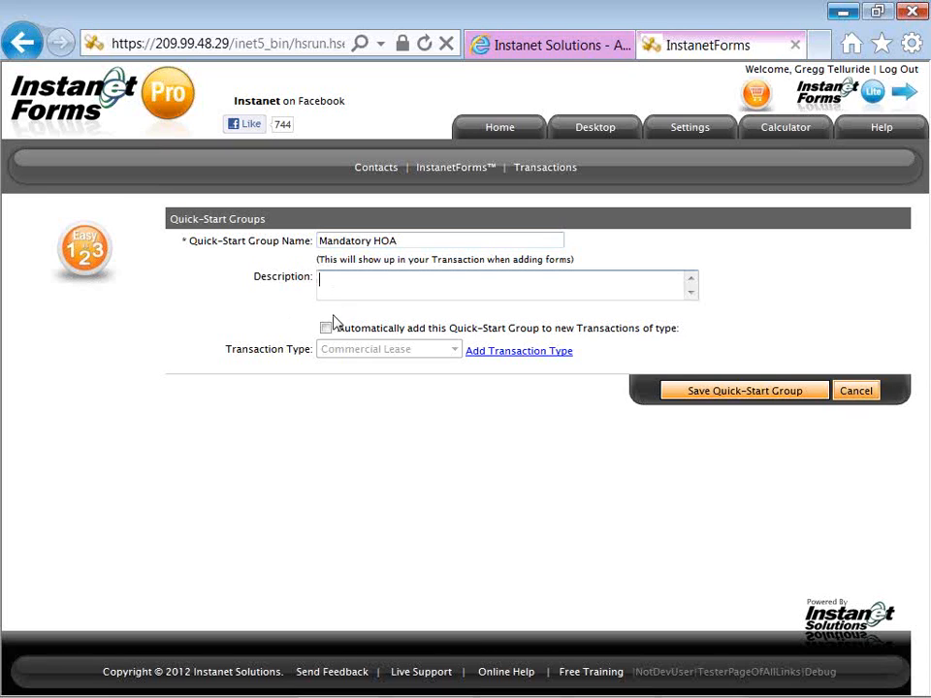
pyautogui.click(327, 329)
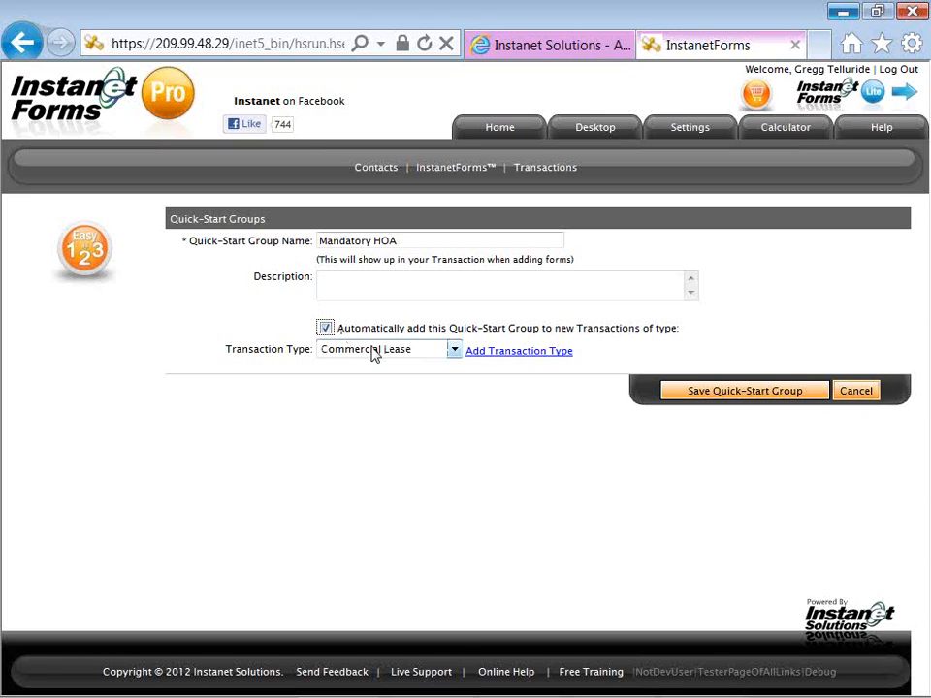
pyautogui.click(373, 353)
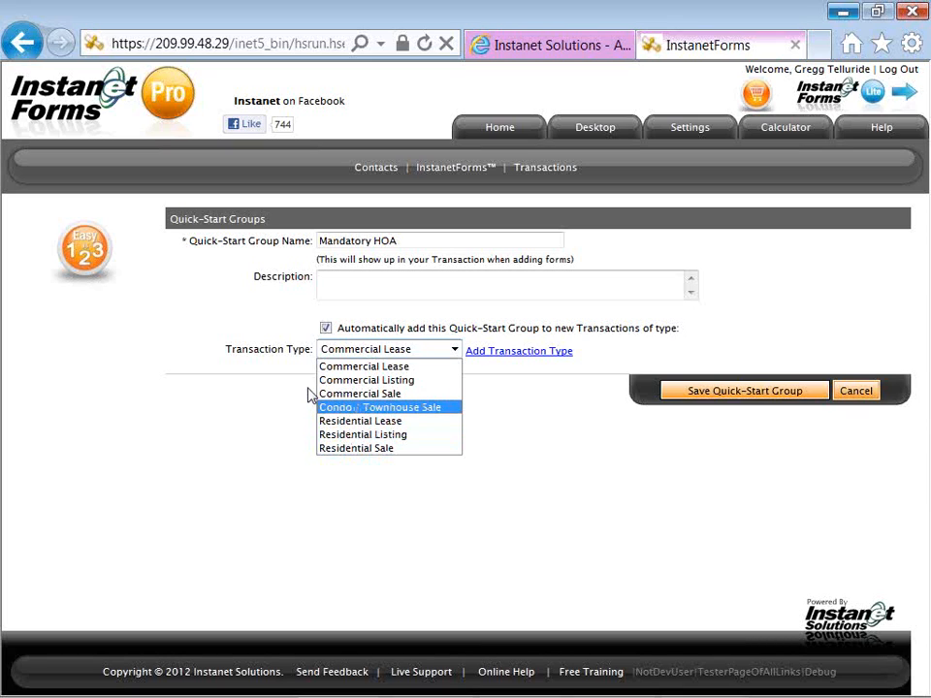
pyautogui.click(326, 330)
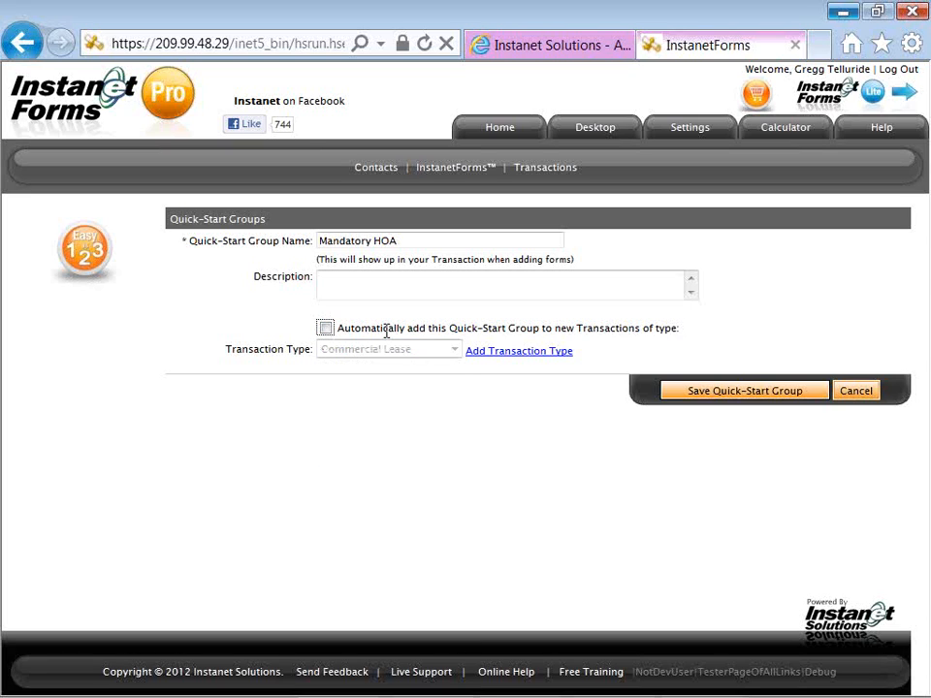
# Step: Save Mandatory HOA, then add the Common Interest checklist, Seller Authorization – 2011 and Estoppel Statement – 2012 forms
pyautogui.click(679, 396)
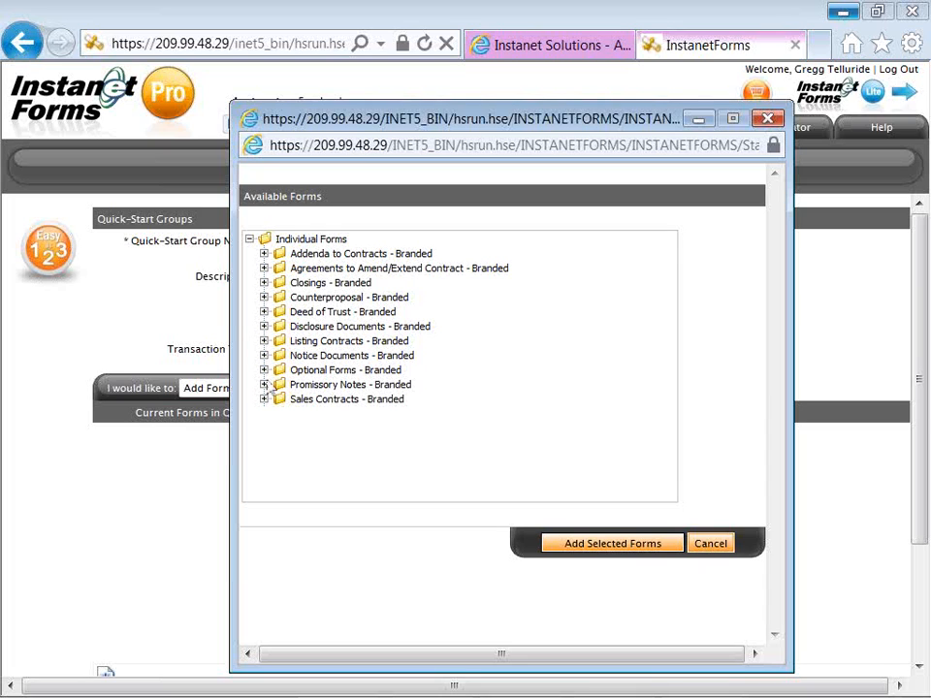
pyautogui.click(264, 370)
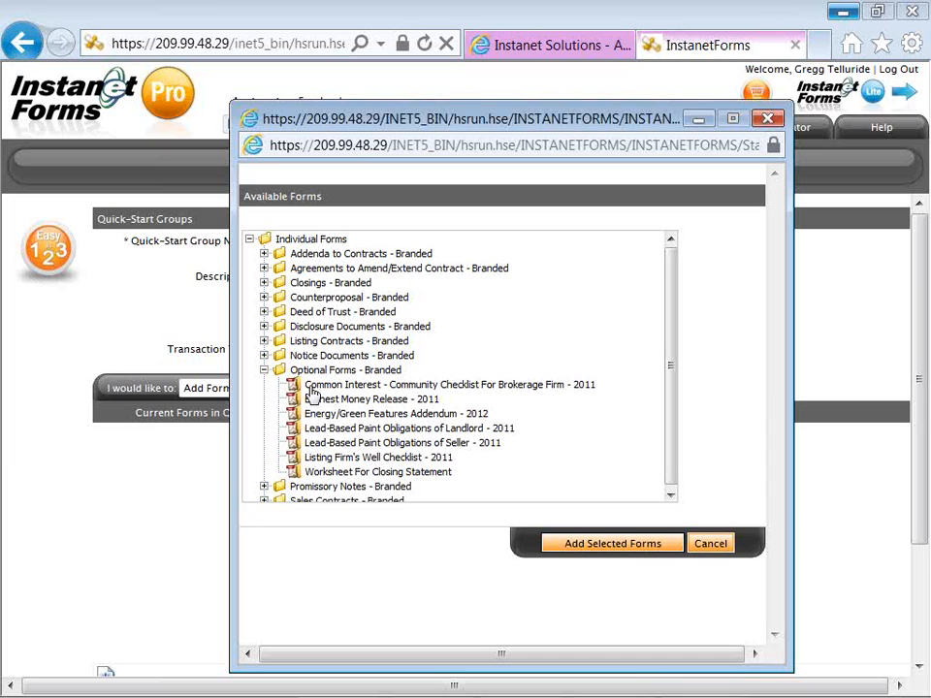
pyautogui.click(313, 388)
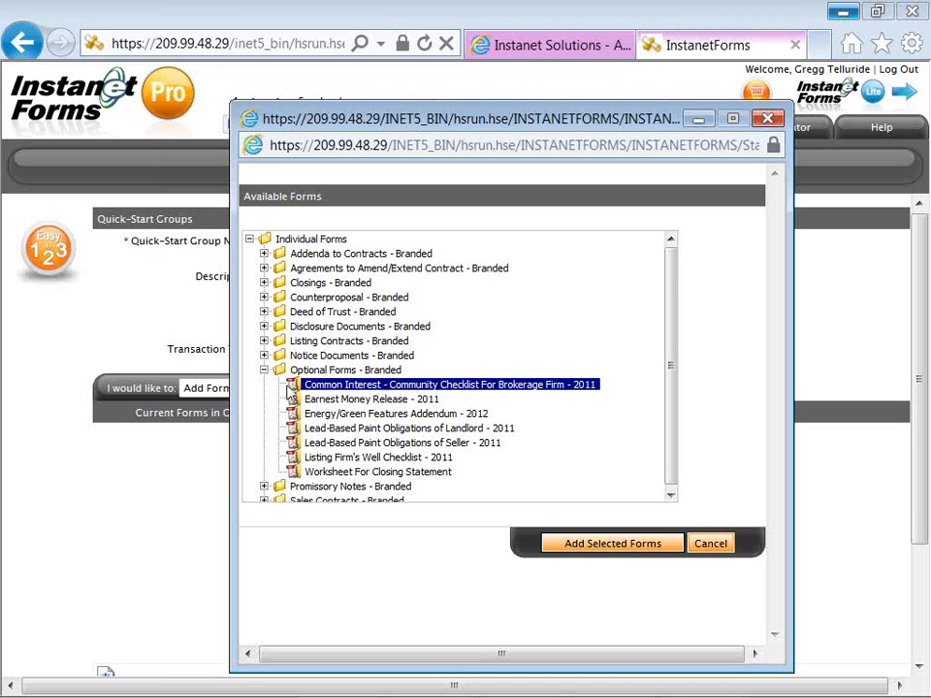
pyautogui.click(264, 356)
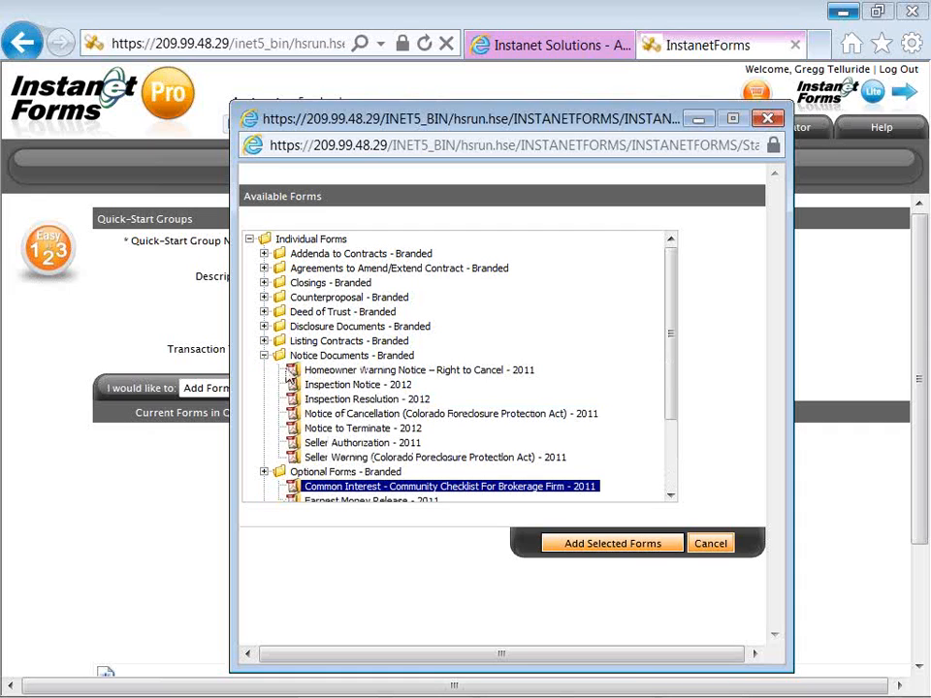
pyautogui.keyDown('ctrl'); pyautogui.click(307, 444); pyautogui.keyUp('ctrl')
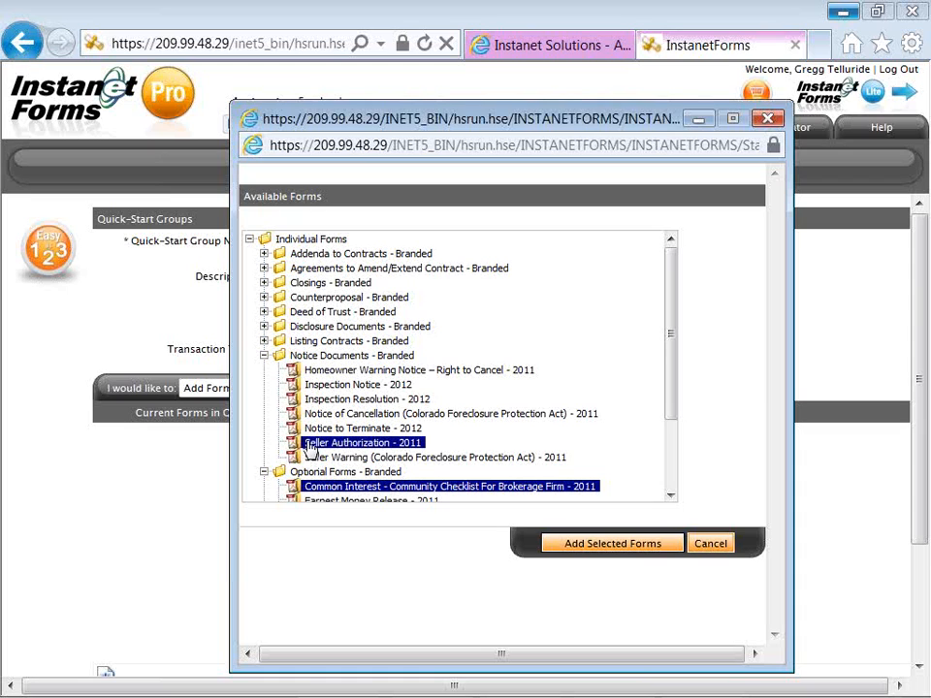
pyautogui.click(265, 327)
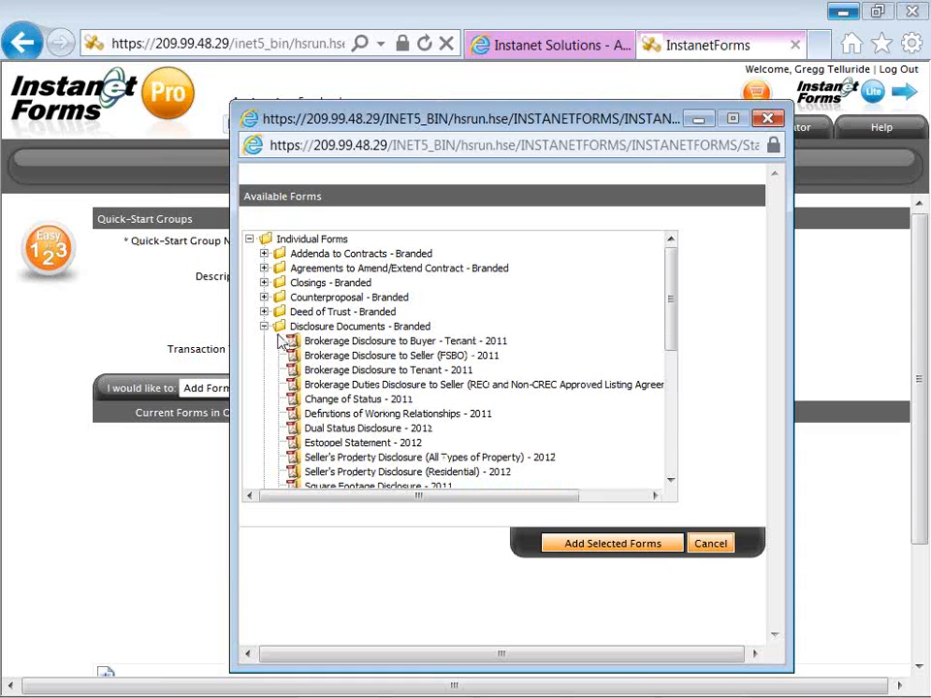
pyautogui.click(331, 444)
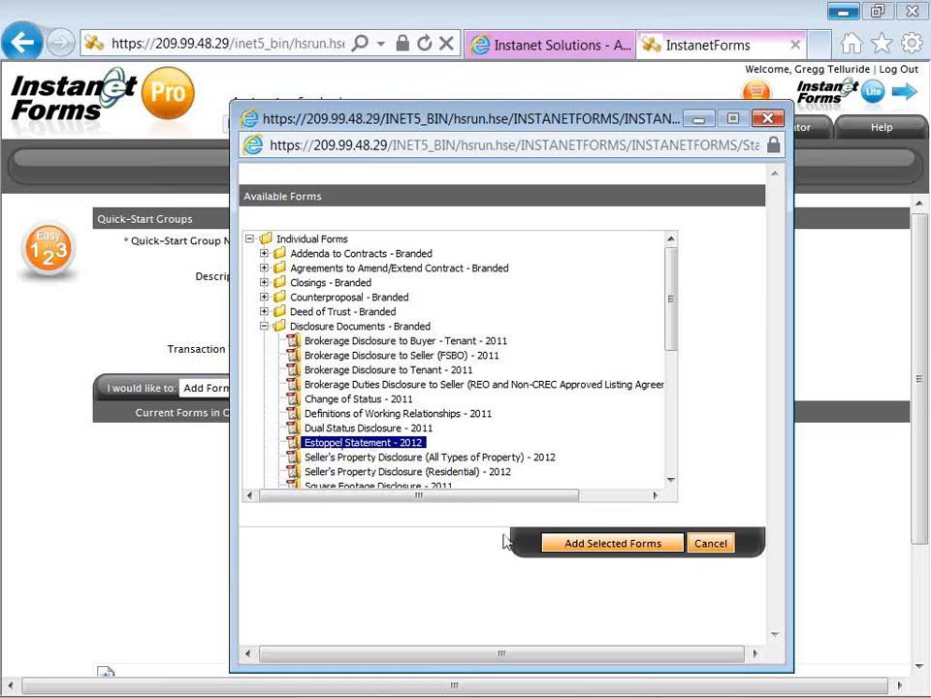
pyautogui.click(571, 550)
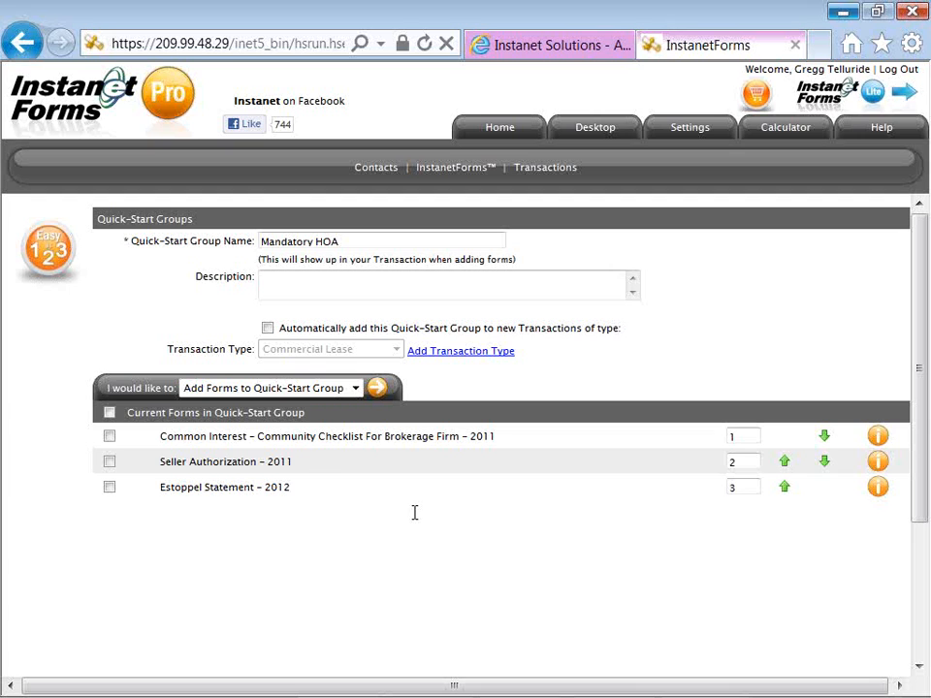
# Step: Save the Mandatory HOA group so the list shows Lead Based Paint and Mandatory HOA
pyautogui.scroll(-2, 414, 512)
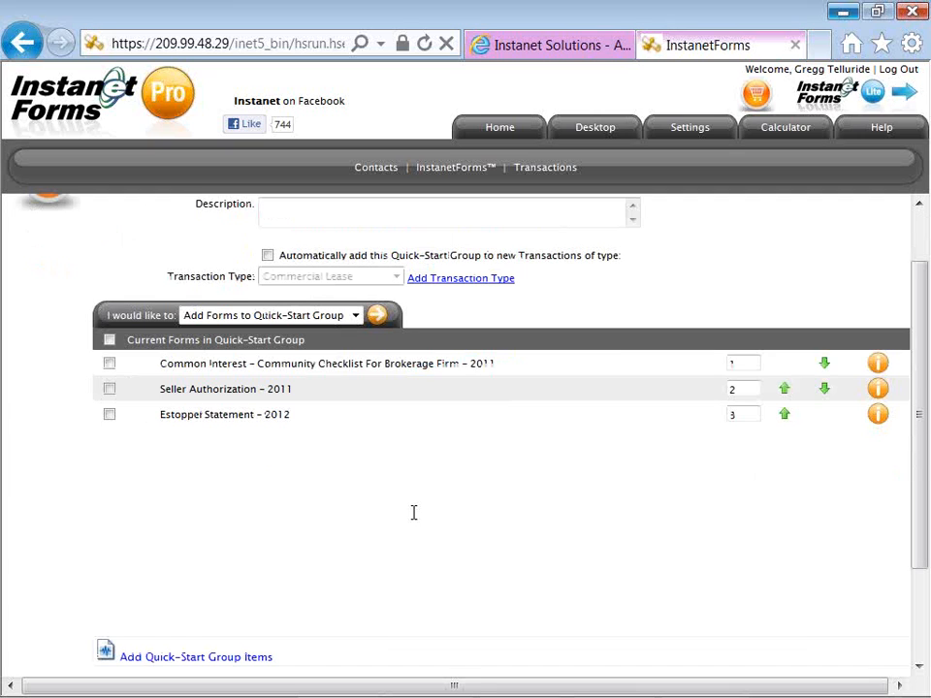
pyautogui.scroll(-2, 413, 512)
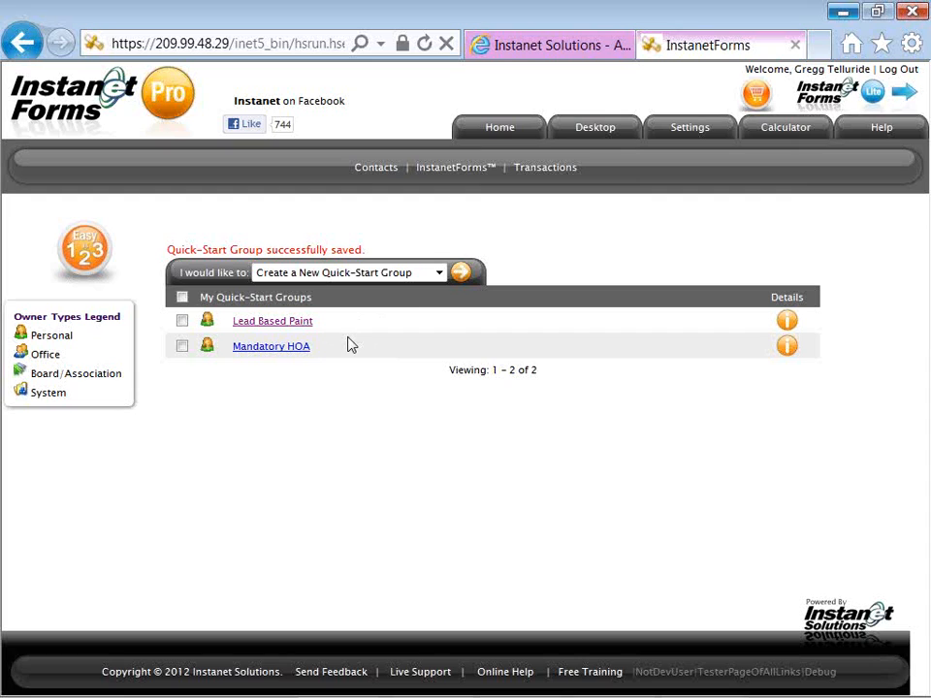
# Step: Go to Settings and open My Transaction Templates, showing SFR – Buyer and SFR Listing templates
pyautogui.click(688, 132)
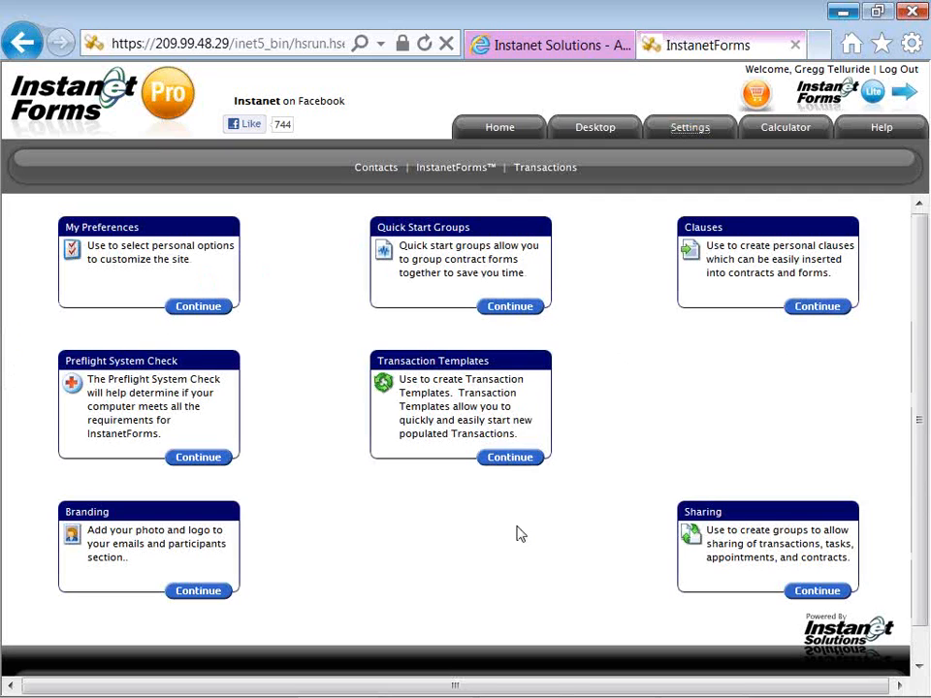
pyautogui.click(513, 468)
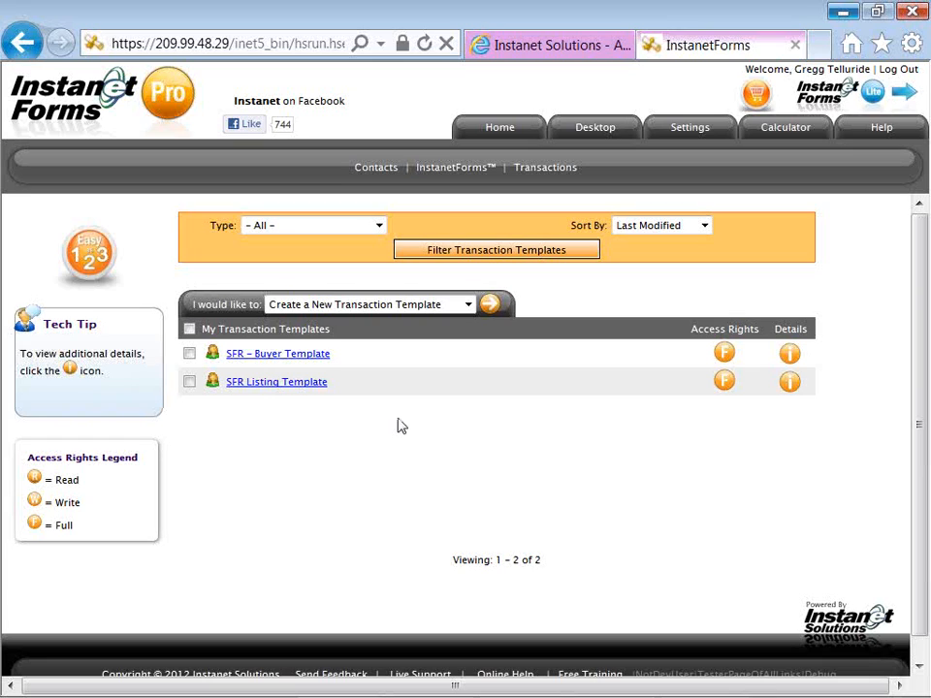
# Step: Open the 'SFR Listing Template' for editing
pyautogui.click(314, 386)
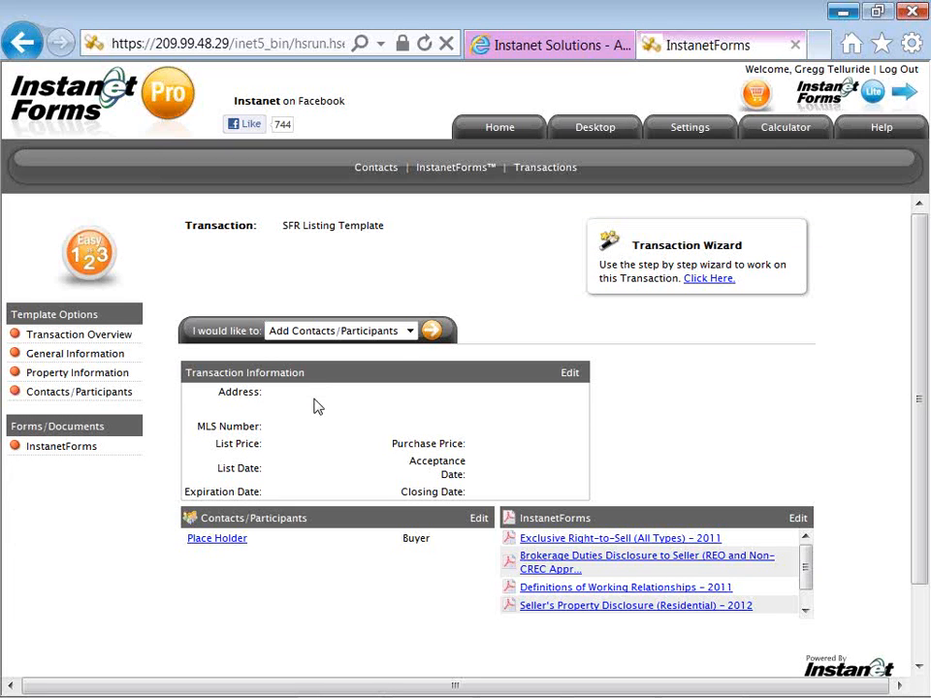
# Step: Review the SFR Listing Template's four attached forms, Exclusive Right-to-Sell through Seller's Property Disclosure
pyautogui.scroll(-2, 382, 493)
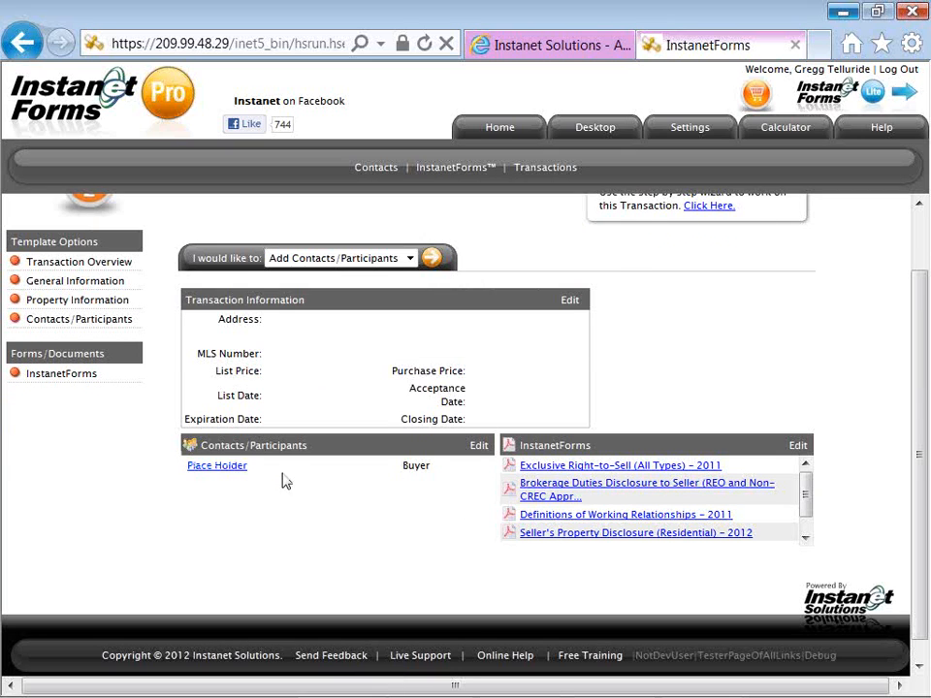
pyautogui.scroll(1, 285, 482)
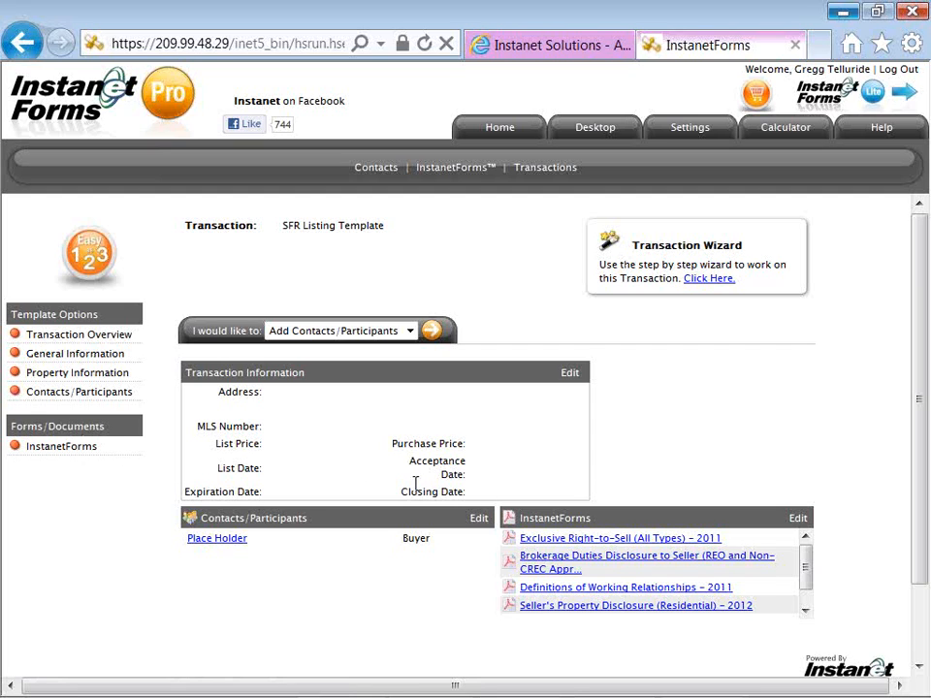
# Step: Review the Exclusive Right-to-Sell contract's pre-checked boxes, then exit the form editor to Settings
pyautogui.click(535, 544)
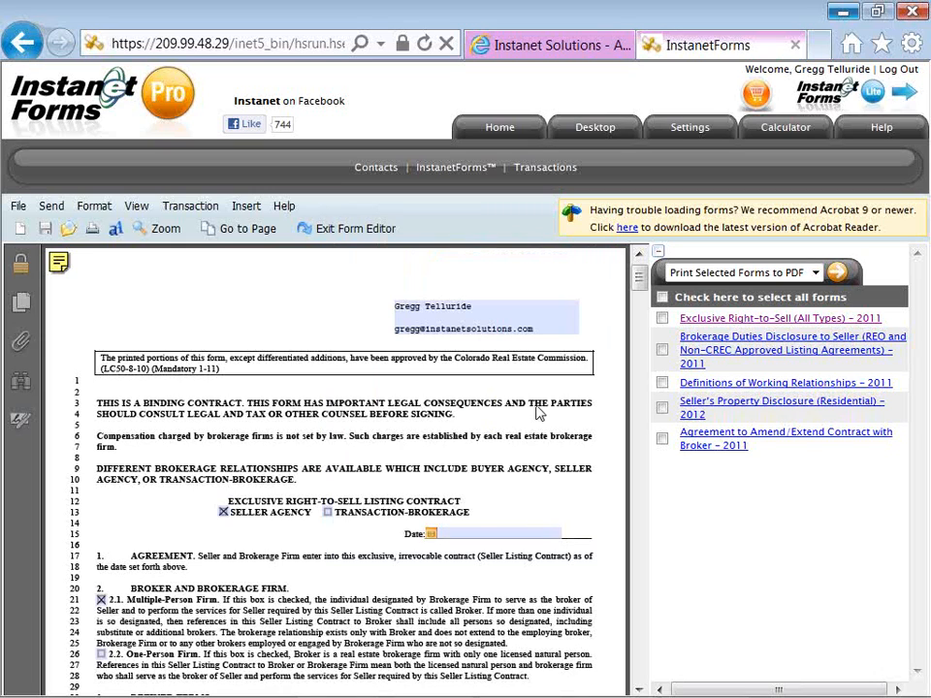
pyautogui.click(657, 253)
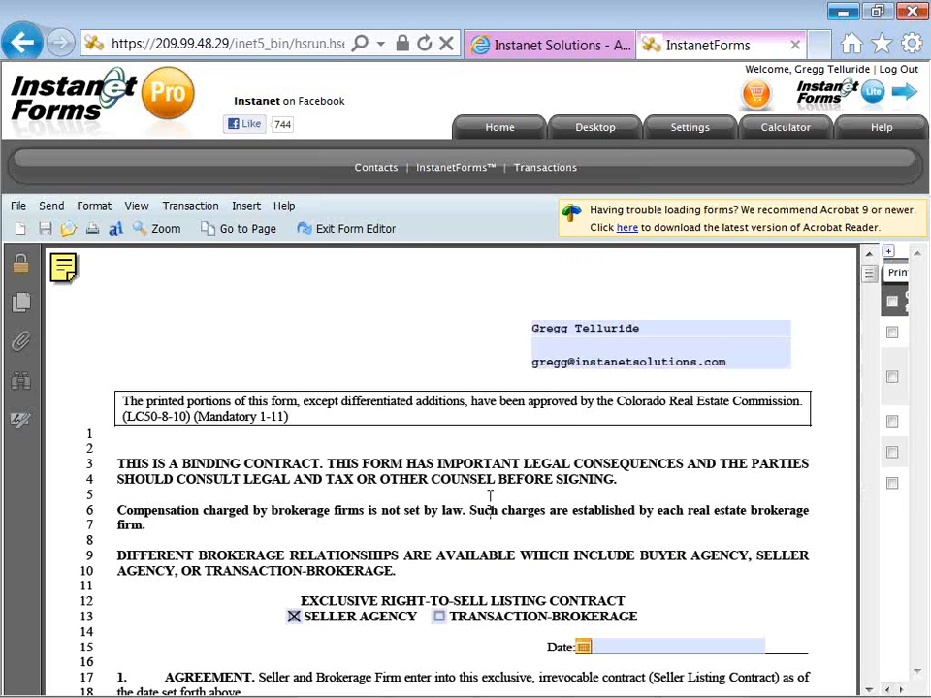
pyautogui.scroll(-3, 490, 496)
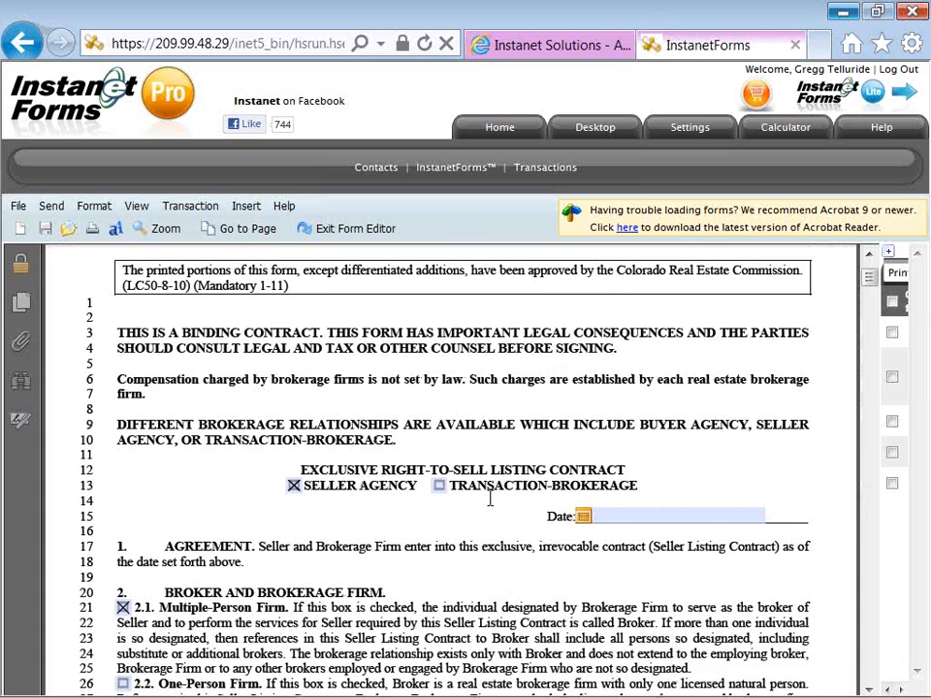
pyautogui.scroll(-3, 490, 497)
pyautogui.scroll(-1, 436, 521)
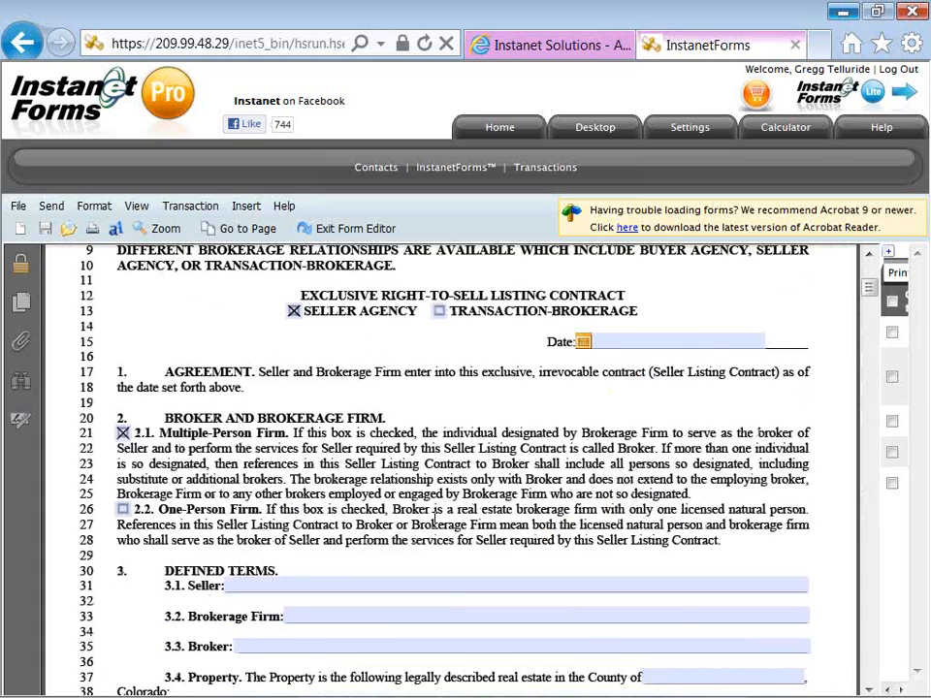
pyautogui.scroll(-3, 435, 518)
pyautogui.scroll(-1, 435, 521)
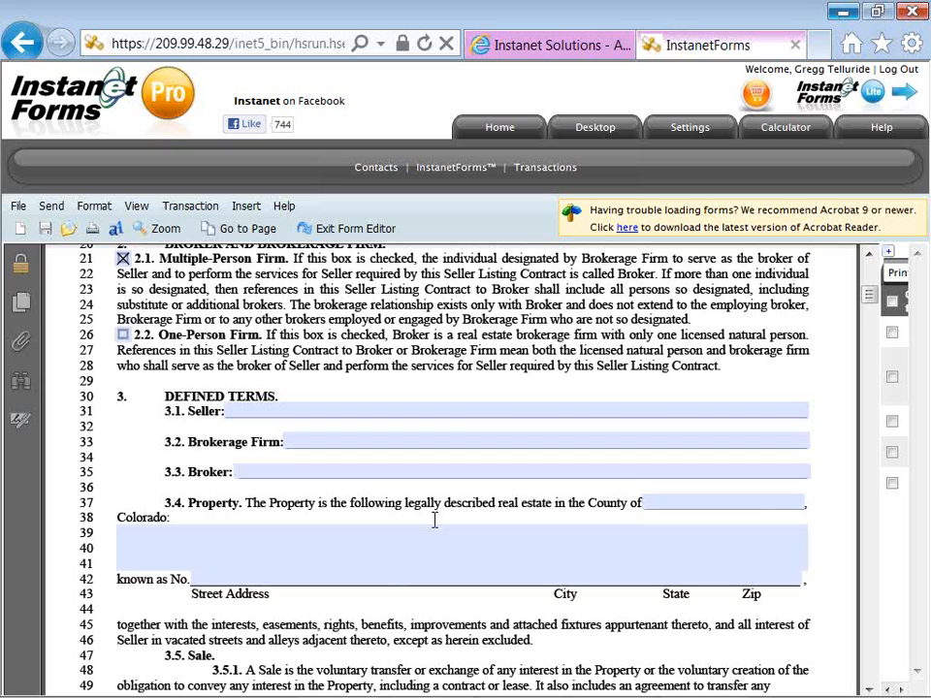
pyautogui.scroll(-6, 436, 524)
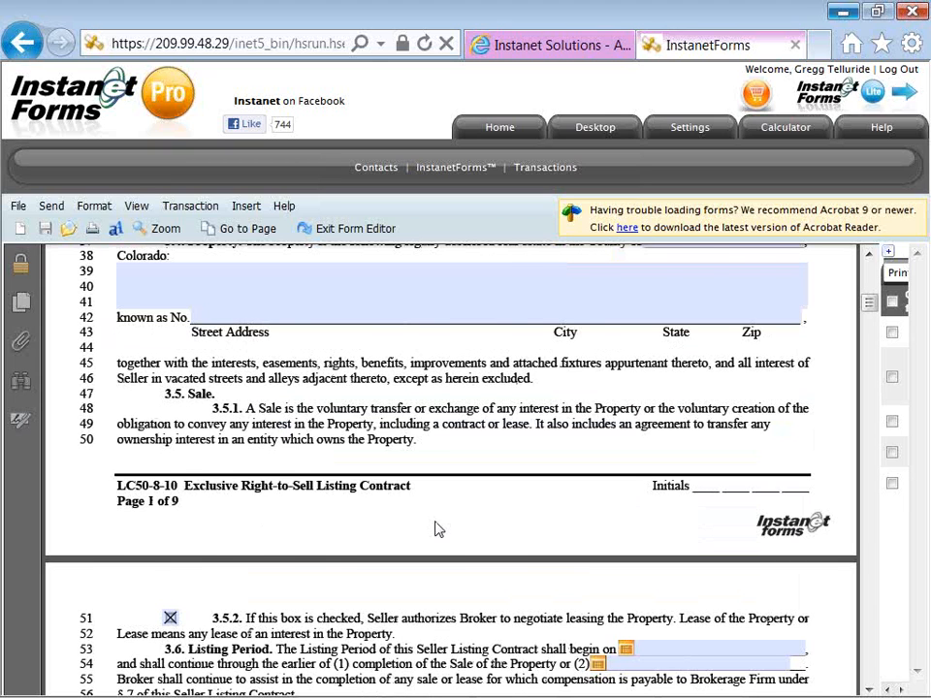
pyautogui.scroll(-2, 436, 529)
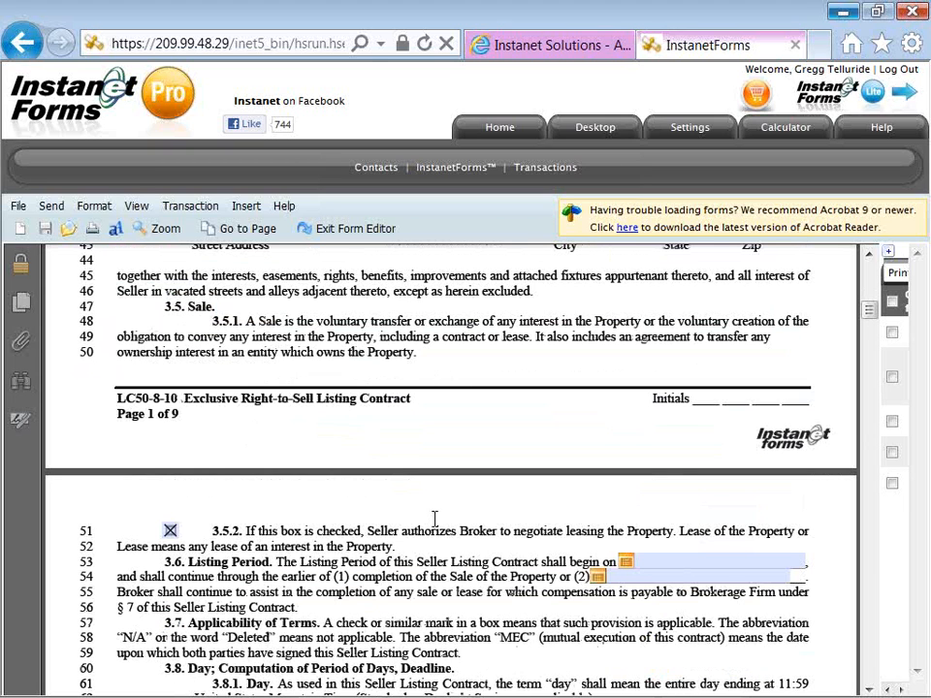
pyautogui.scroll(-1, 435, 518)
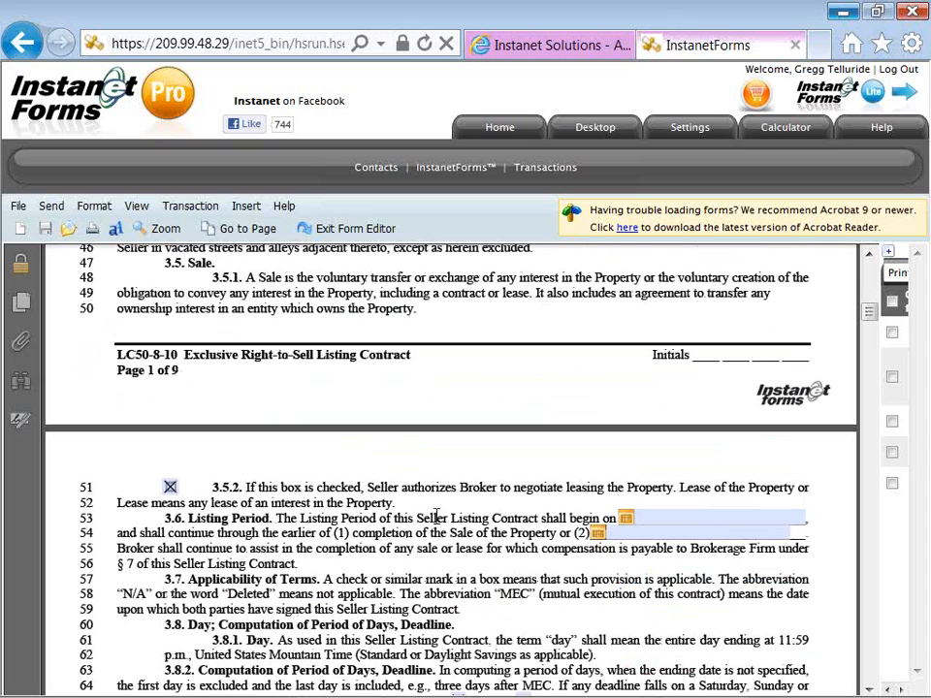
pyautogui.click(351, 228)
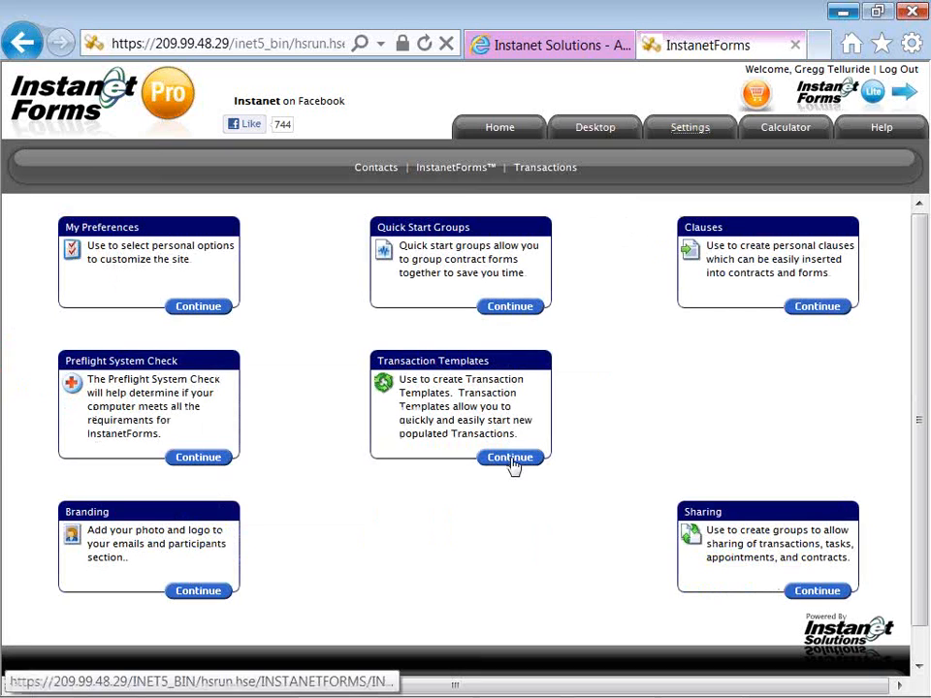
# Step: Start a new transaction template from Transaction Templates and place the cursor in Transaction Name
pyautogui.click(512, 460)
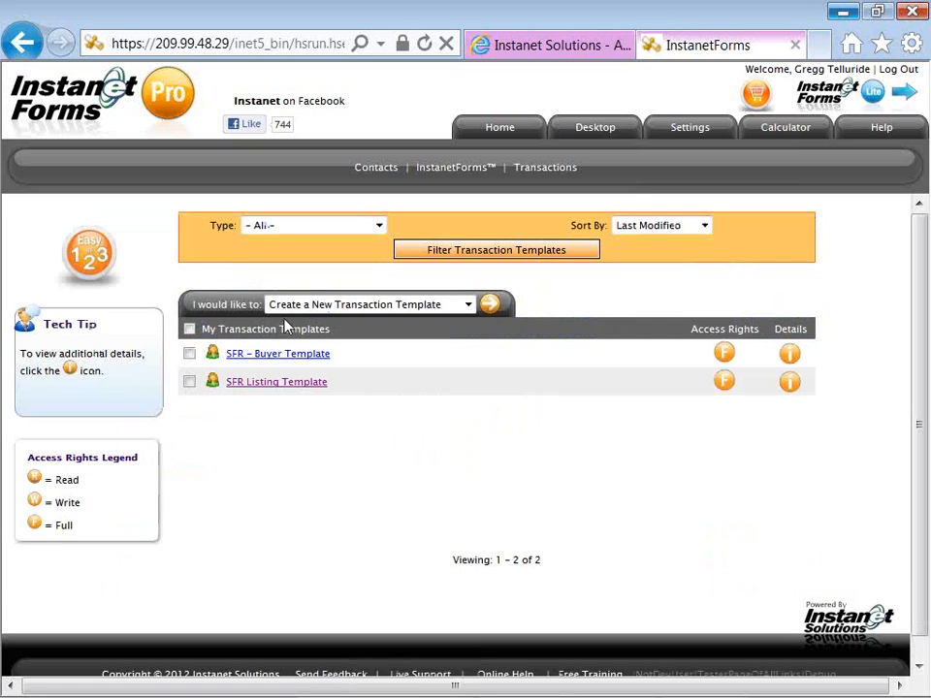
pyautogui.click(492, 308)
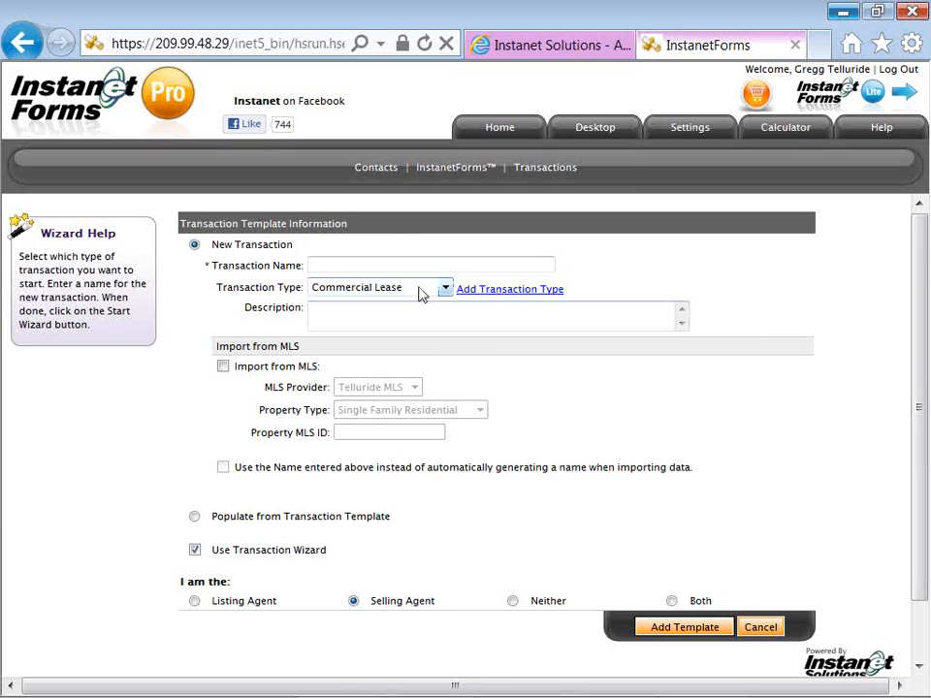
pyautogui.click(387, 266)
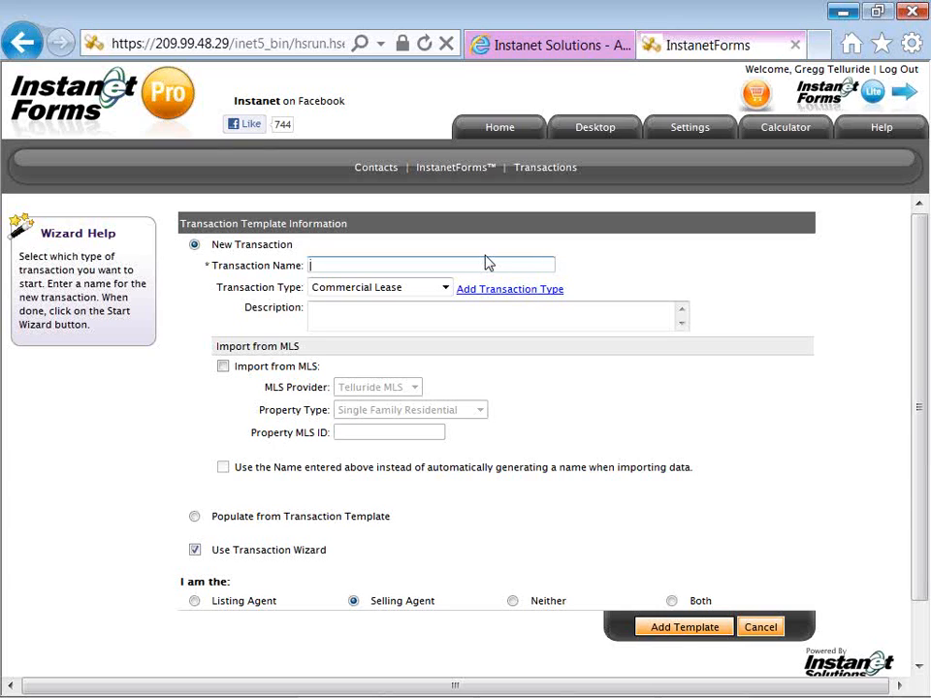
# Step: Name the template 'Condo / Townhouse Listing' and review the Transaction Type options without changing them
pyautogui.write('Condo / Townhouse Listing')
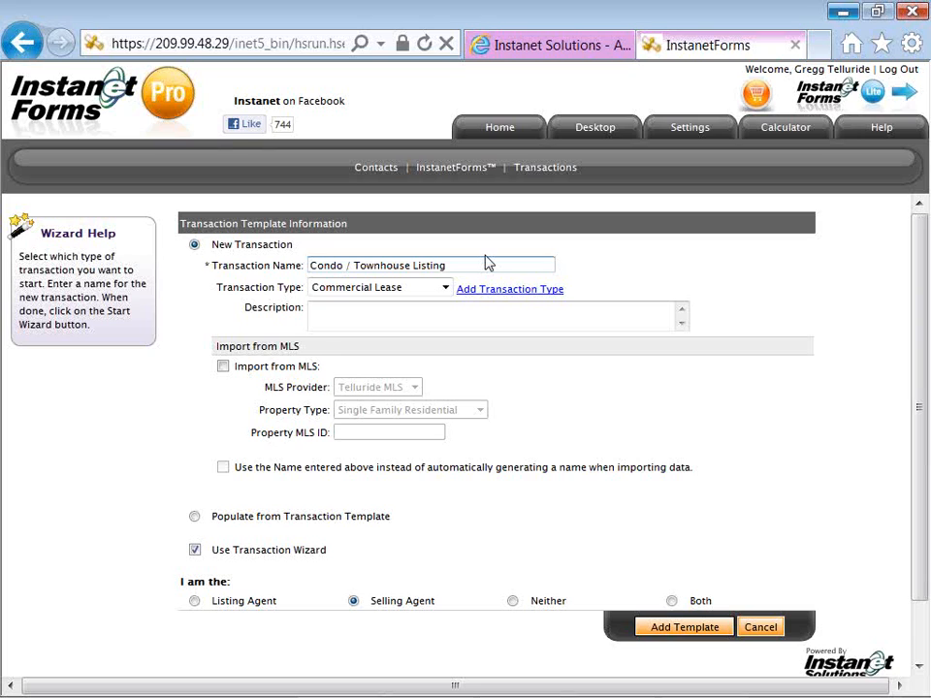
pyautogui.click(443, 288)
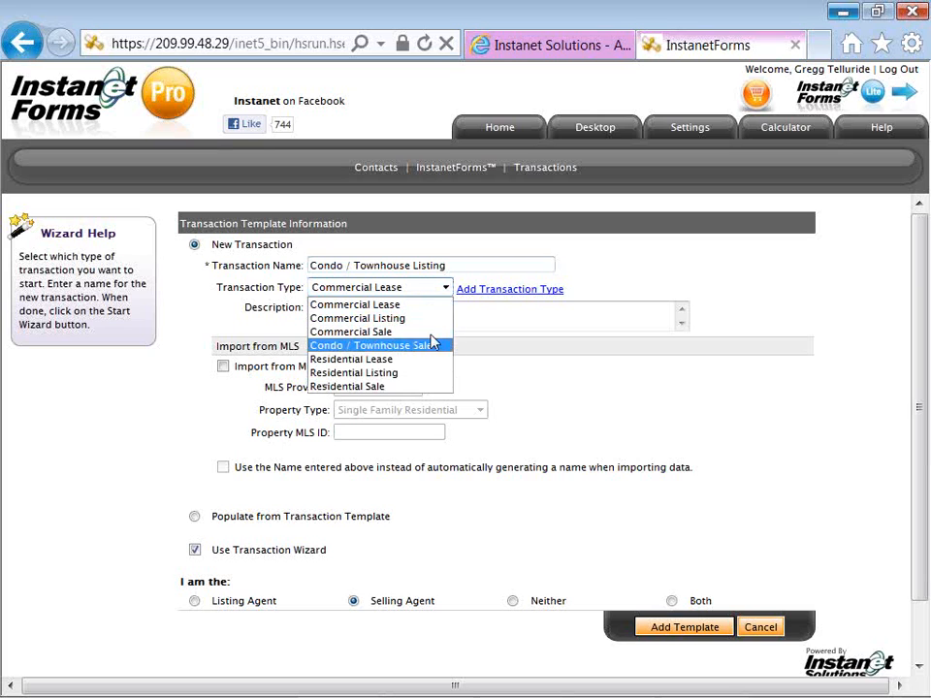
pyautogui.click(497, 298)
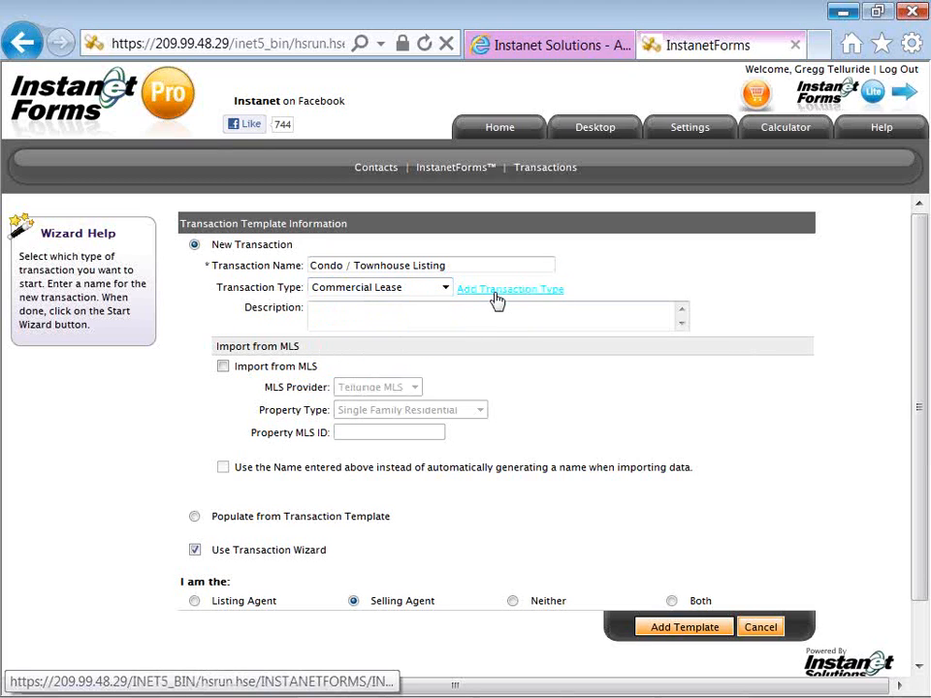
# Step: Add a custom transaction type named 'Condo. TH Listing File'
pyautogui.click(496, 299)
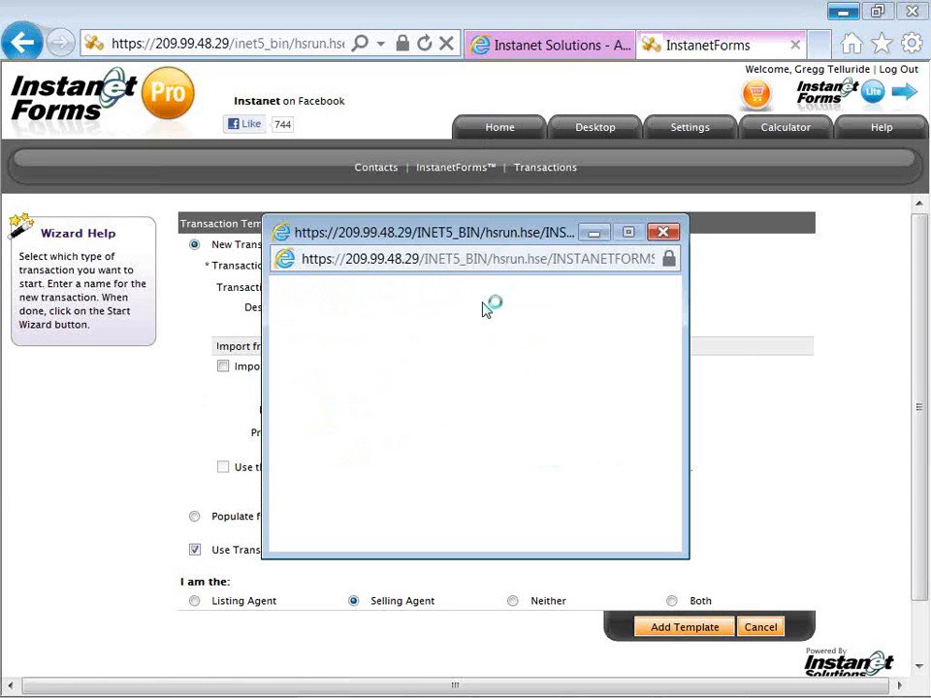
pyautogui.click(419, 311)
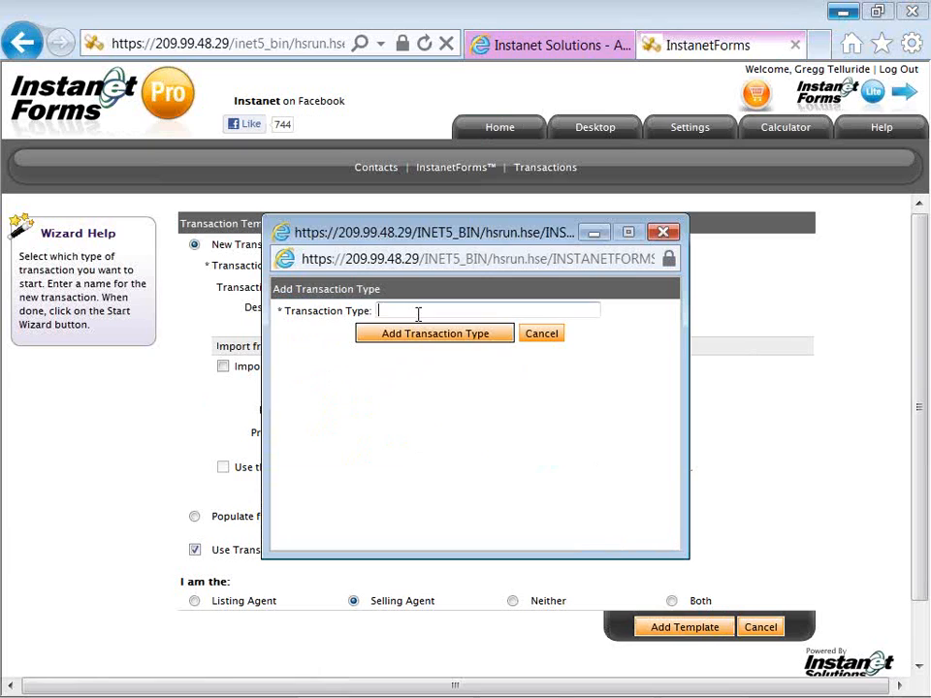
pyautogui.write('Condo. T')
pyautogui.write('H Listing')
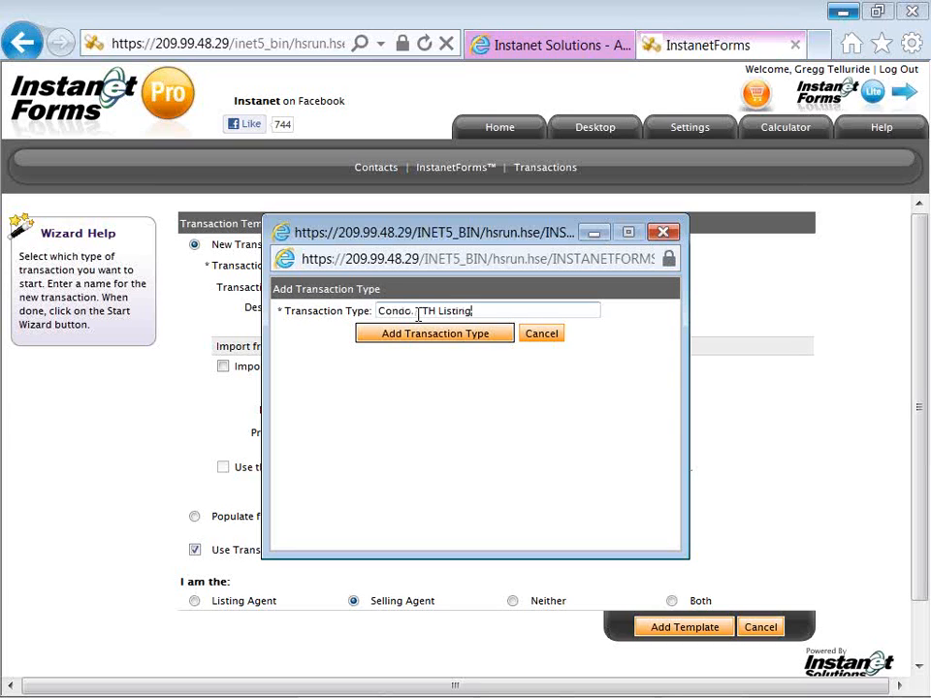
pyautogui.write(' File')
pyautogui.click(421, 336)
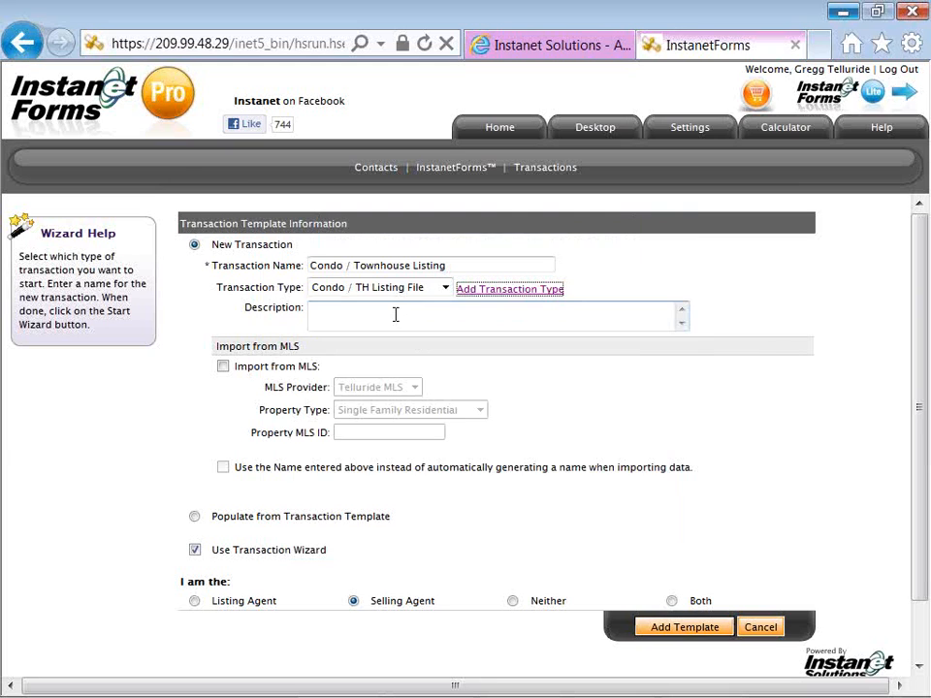
# Step: Set type to Condo / TH Listing File, agent role to Neither, and add the template
pyautogui.click(385, 291)
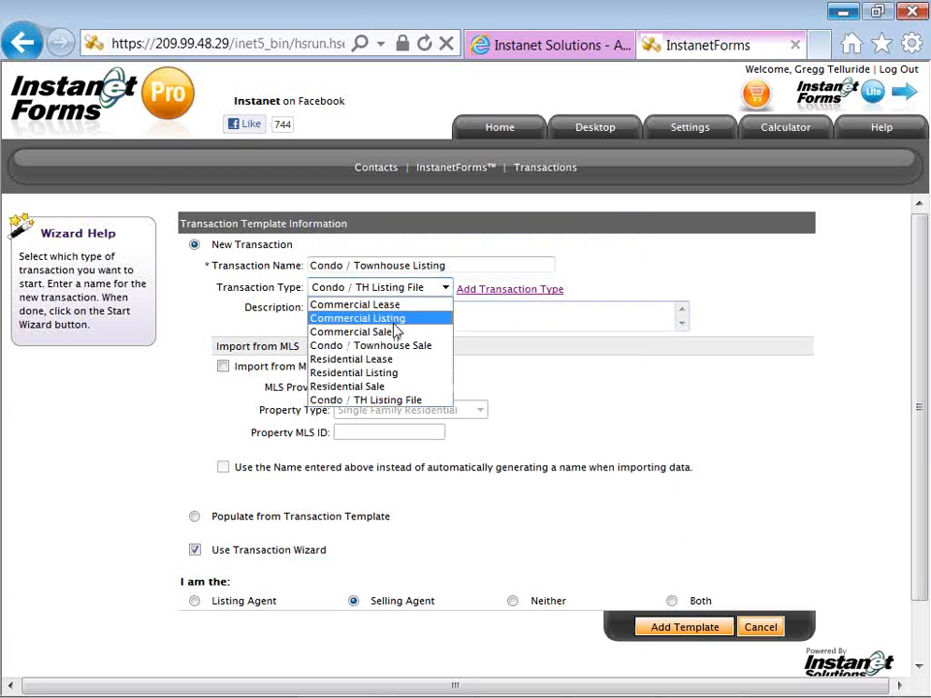
pyautogui.click(405, 401)
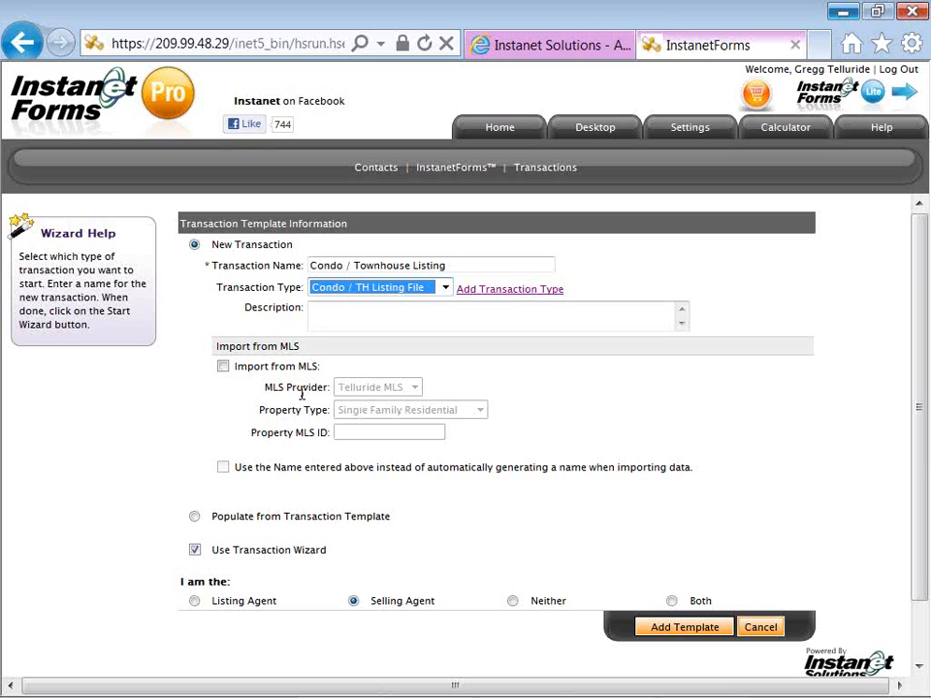
pyautogui.scroll(-2, 301, 392)
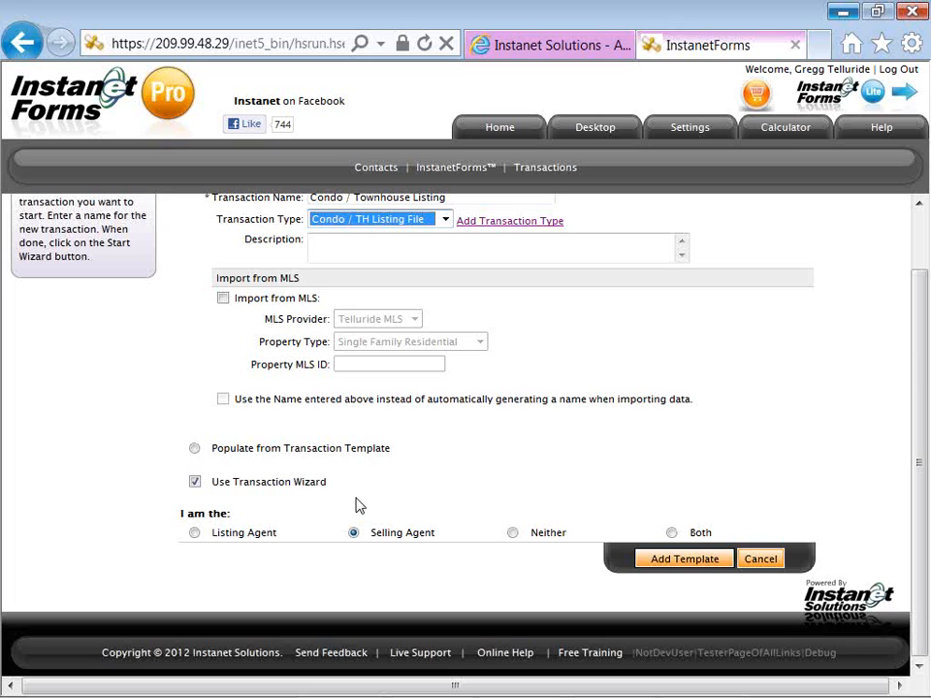
pyautogui.click(512, 535)
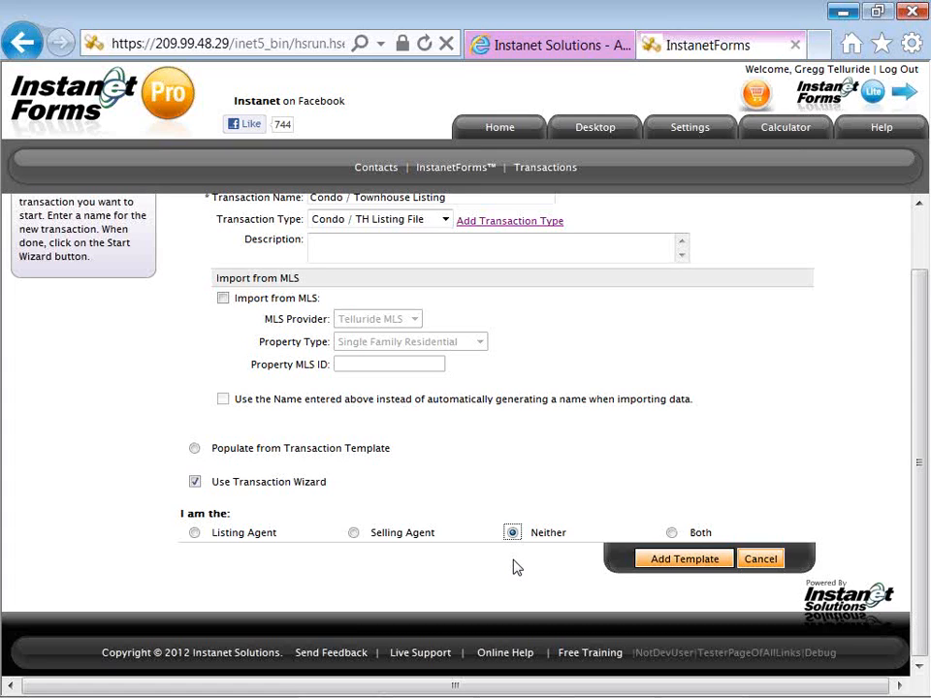
pyautogui.click(653, 564)
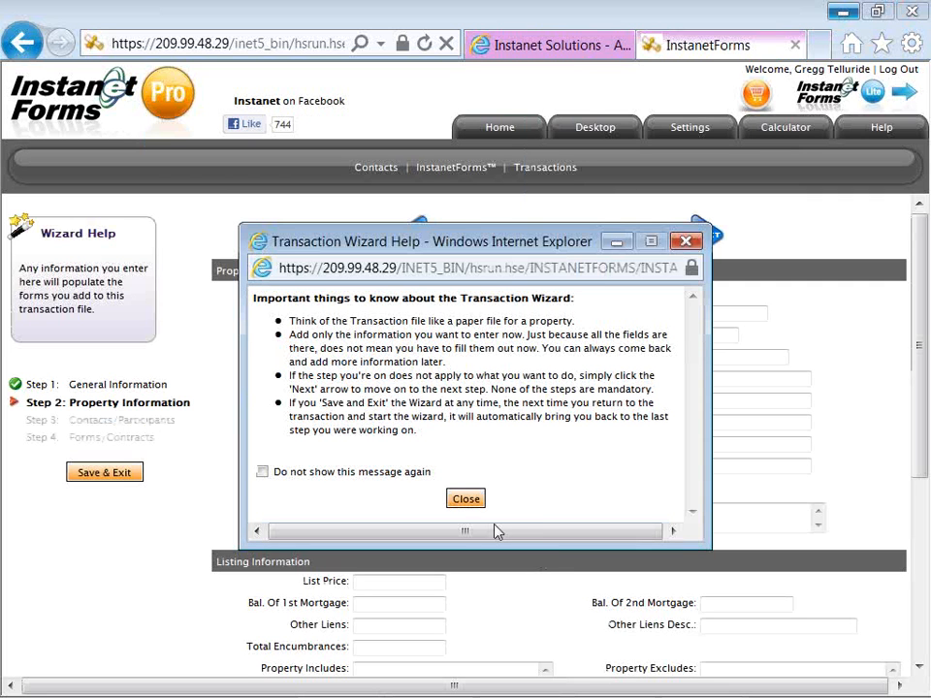
# Step: Tick 'Do not show this message again' on the Transaction Wizard help notice and close it
pyautogui.click(261, 472)
pyautogui.click(466, 500)
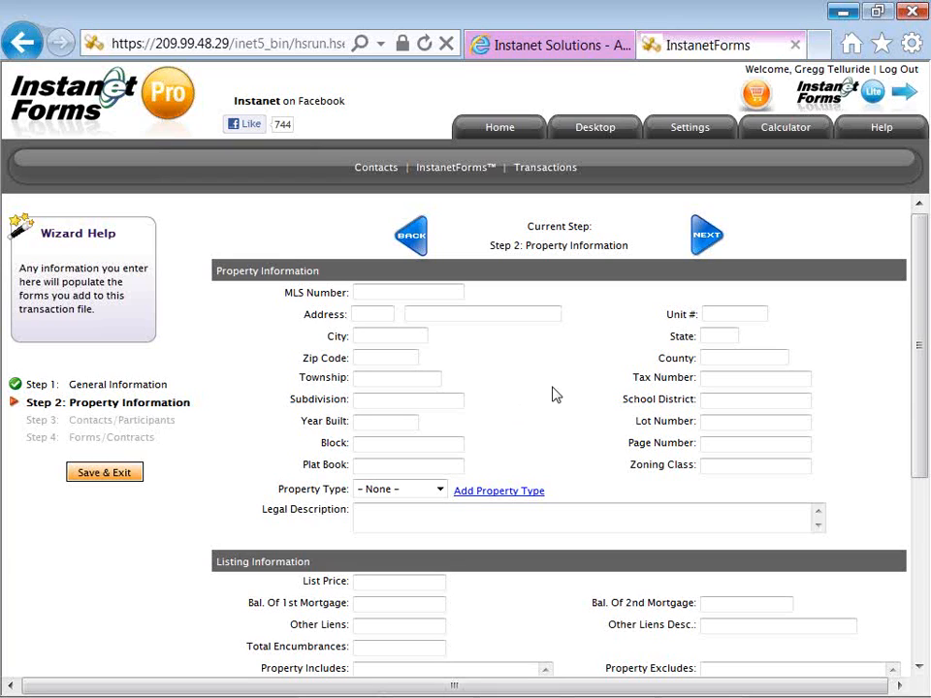
# Step: Advance to Step 3: Contacts/Participants and pick Seller as the transaction contact type
pyautogui.click(702, 252)
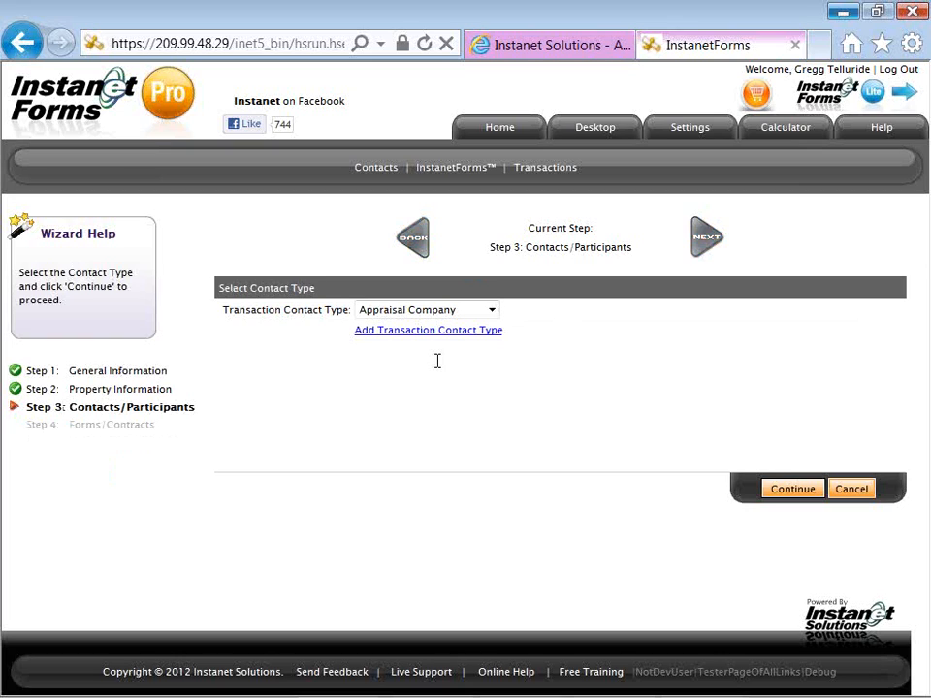
pyautogui.click(428, 312)
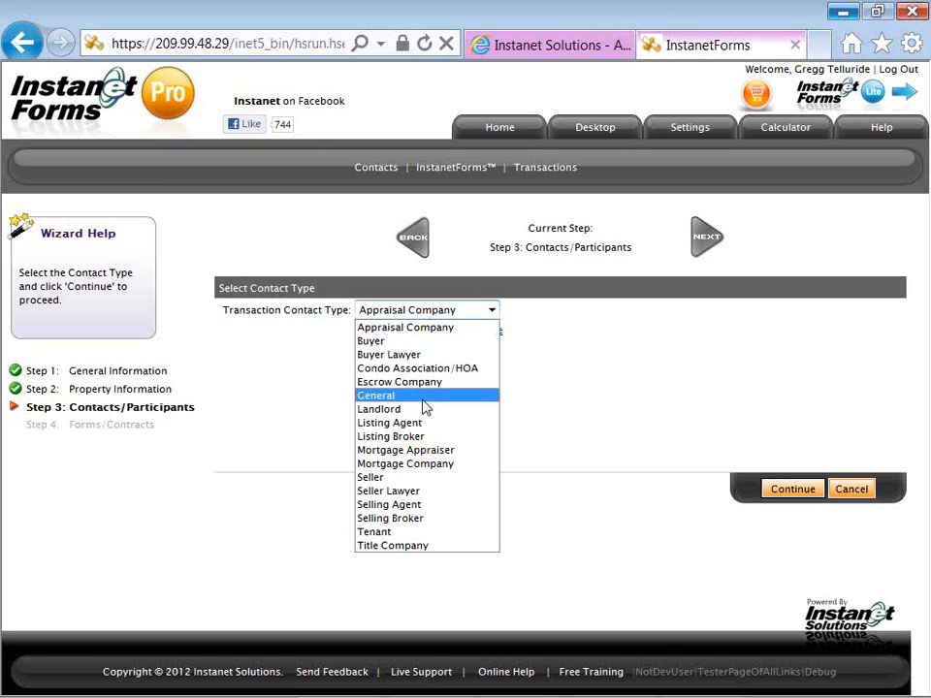
pyautogui.click(450, 486)
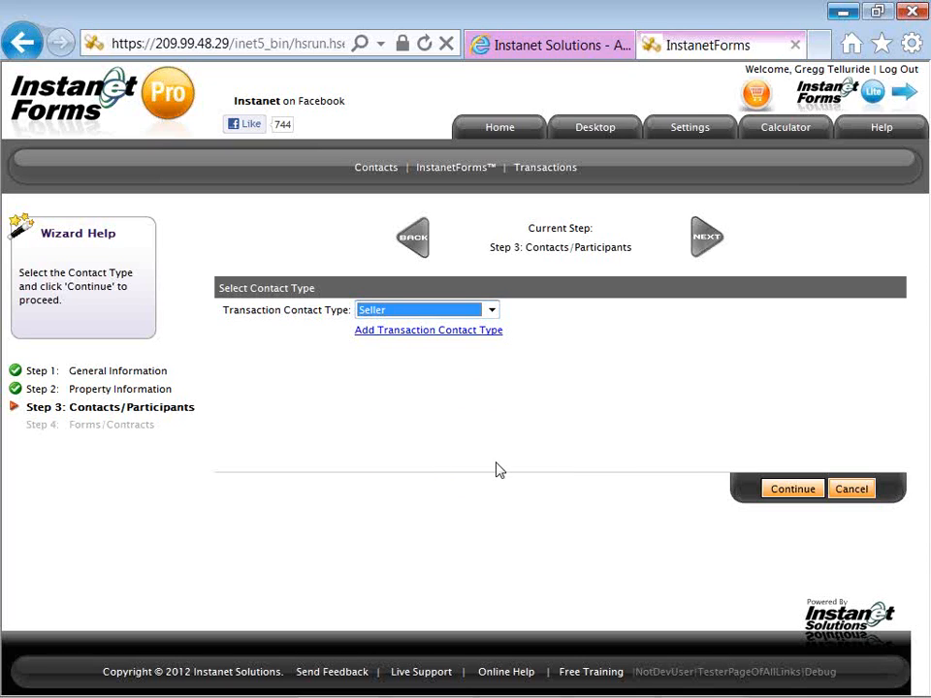
# Step: Add a Seller contact with first name 'Place' and last name 'Holder' and save it
pyautogui.click(768, 490)
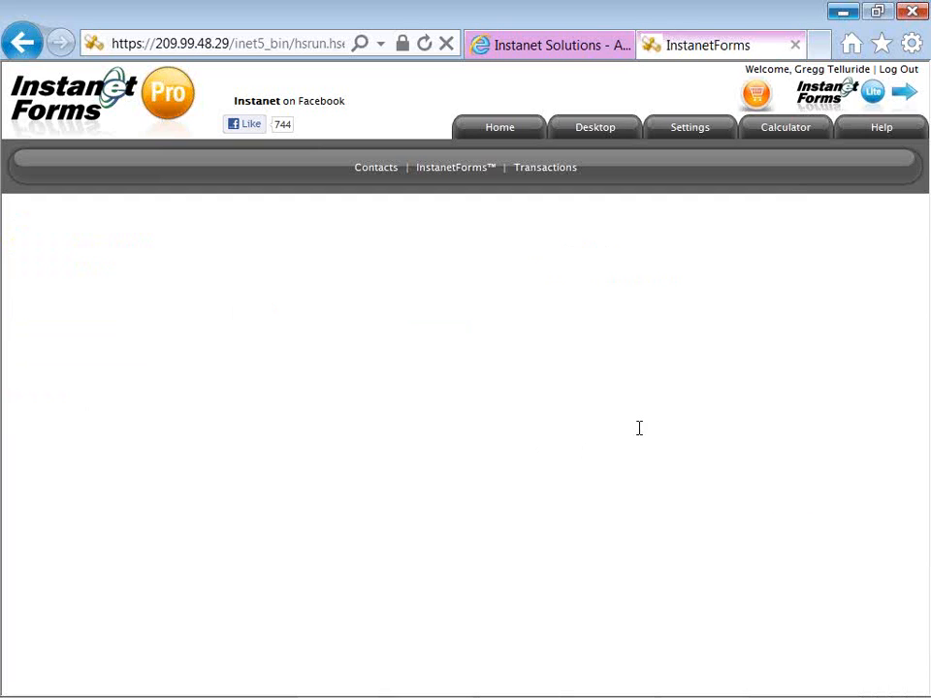
pyautogui.click(372, 311)
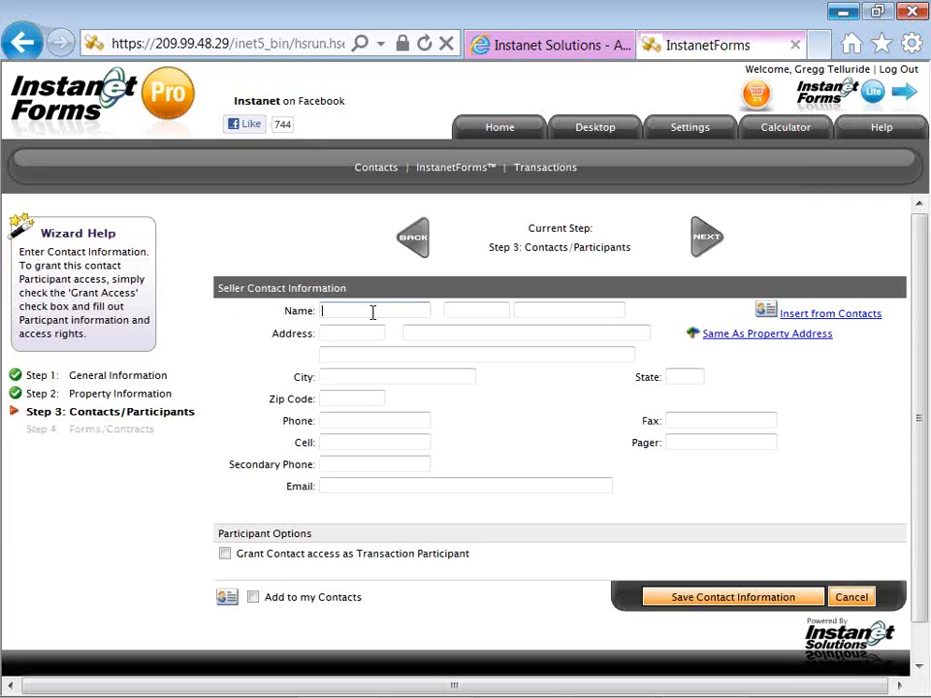
pyautogui.write('Place')
pyautogui.press('Tab')
pyautogui.press('Tab')
pyautogui.write('Holder')
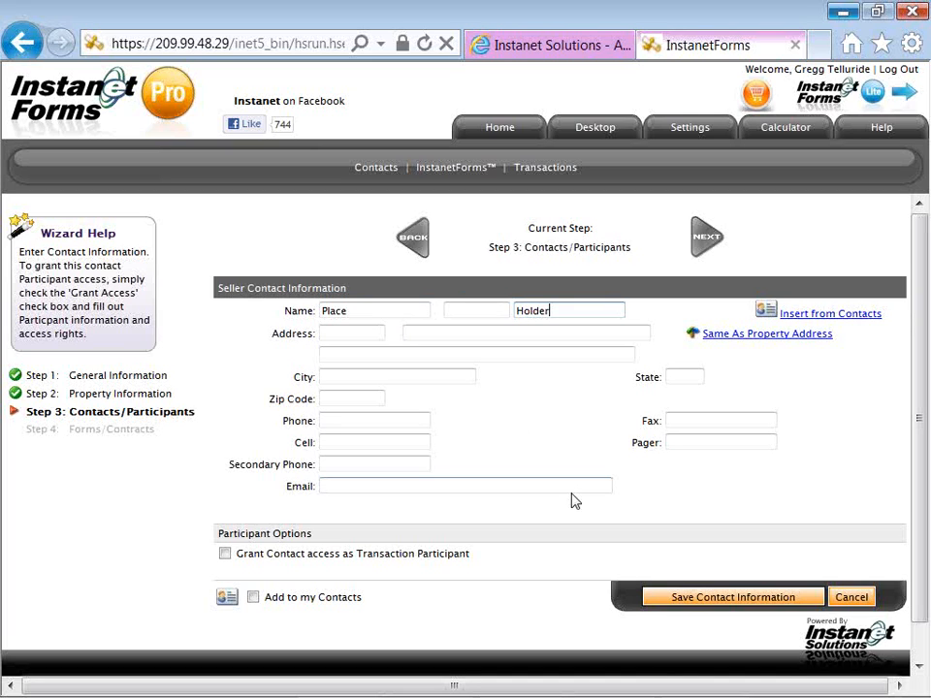
pyautogui.click(649, 595)
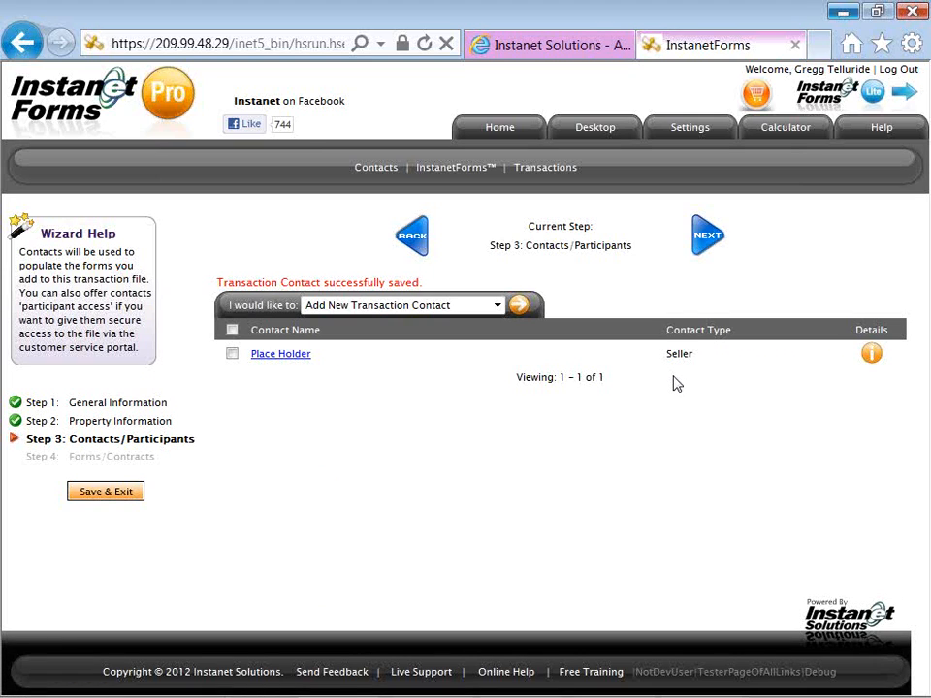
pyautogui.click(704, 252)
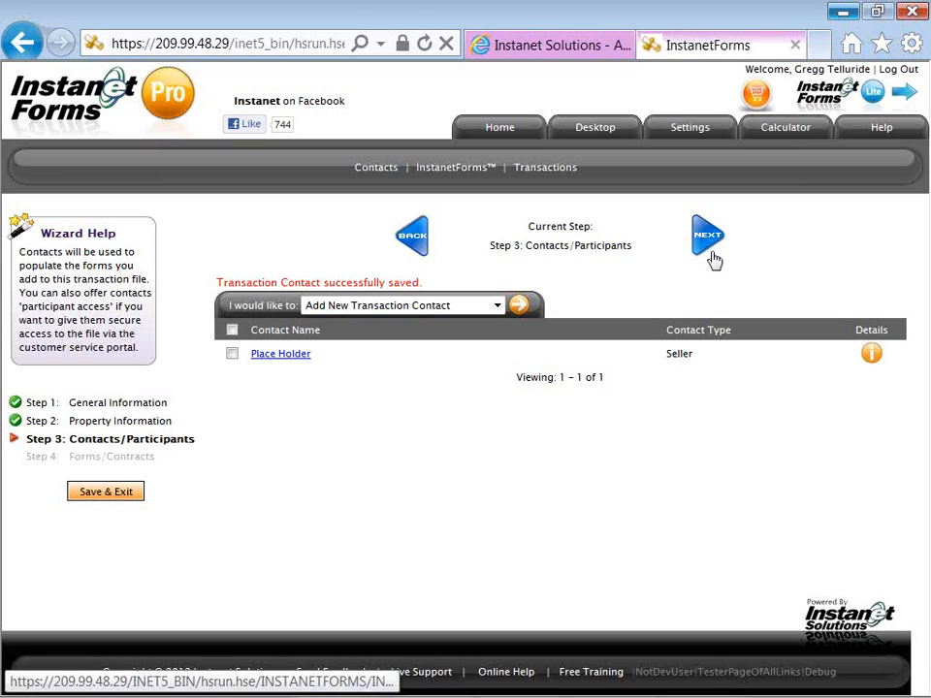
# Step: Advance to Step 4: Forms/Contracts, choose Add New Forms, and expand the Individual Forms folder
pyautogui.click(708, 248)
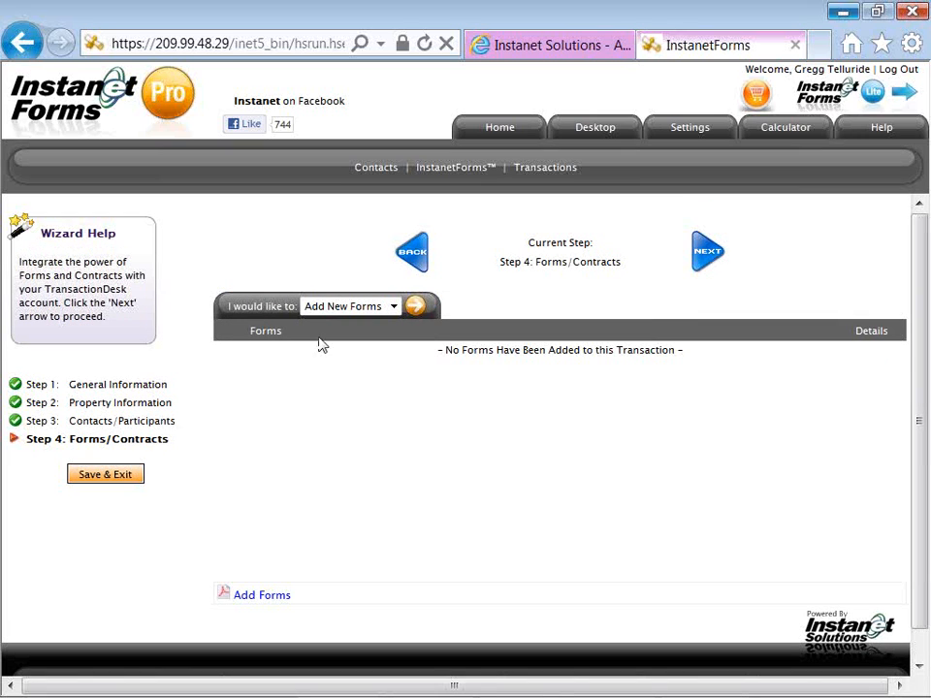
pyautogui.click(415, 308)
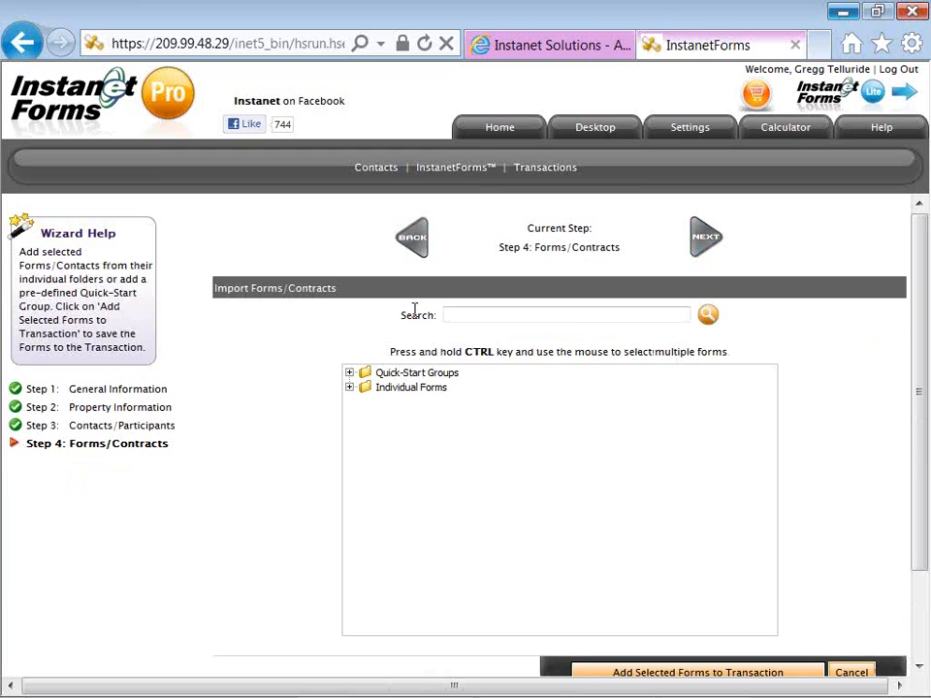
pyautogui.click(349, 375)
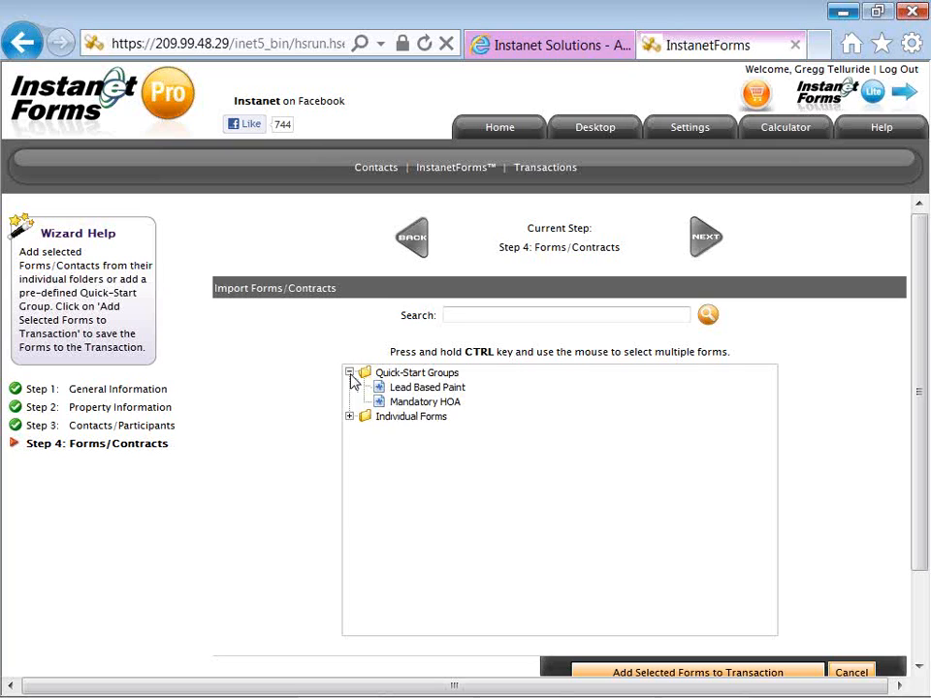
pyautogui.click(349, 374)
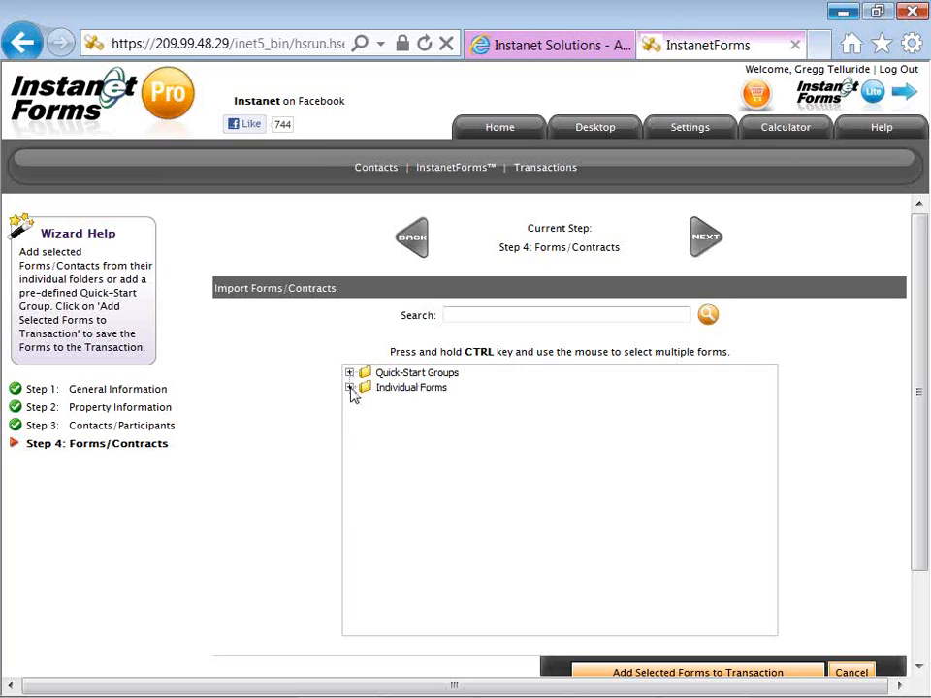
pyautogui.click(378, 390)
pyautogui.doubleClick(379, 390)
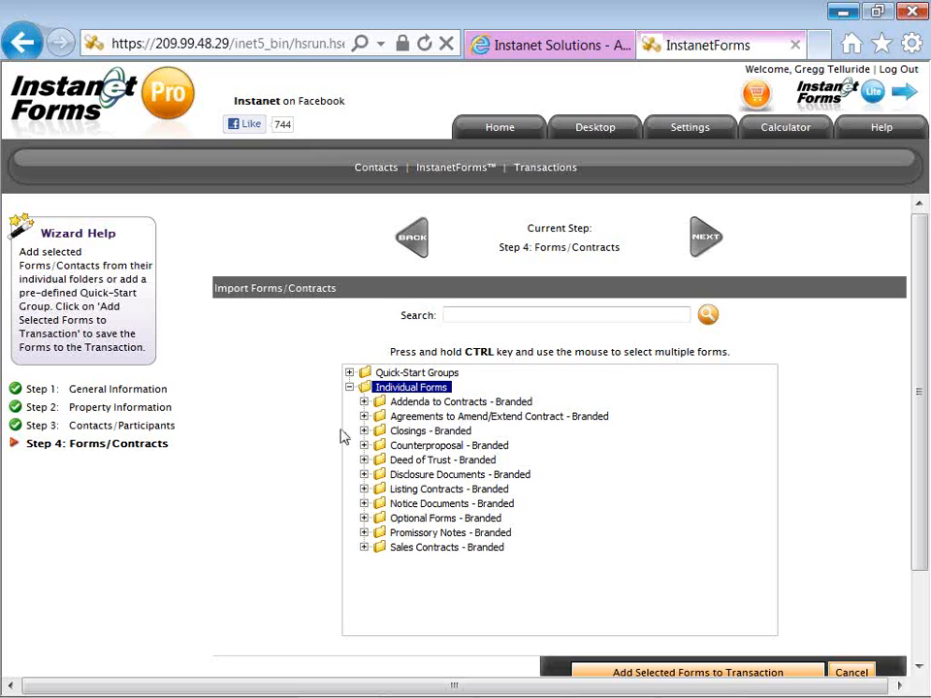
# Step: Select the Exclusive Brokerage Listing Addendum, 2012 Residential Addendum and Exclusive Right-to-Sell (All Types) - 2011
pyautogui.click(363, 402)
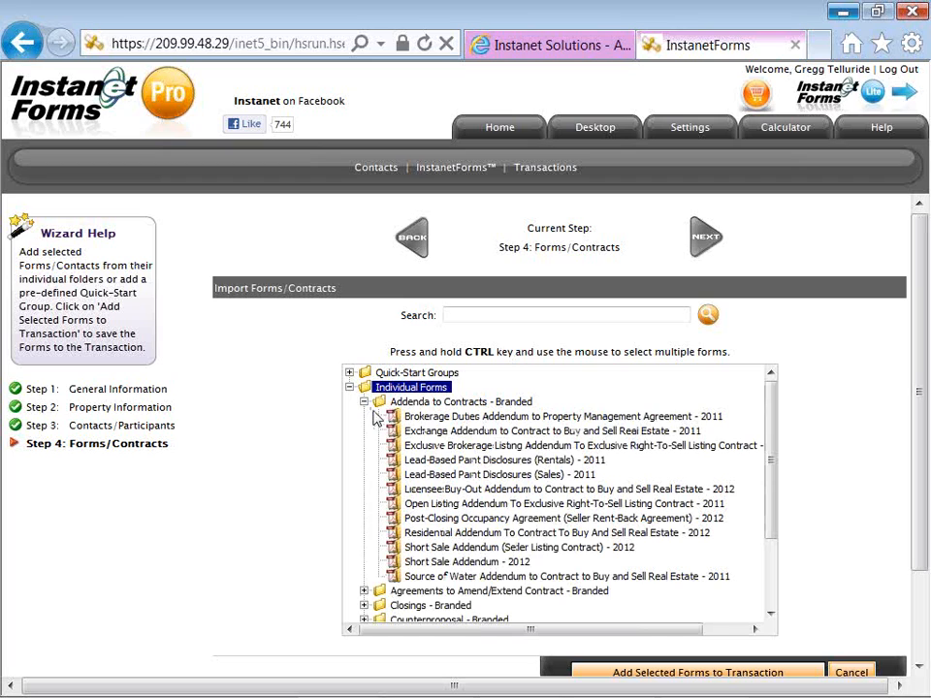
pyautogui.click(411, 452)
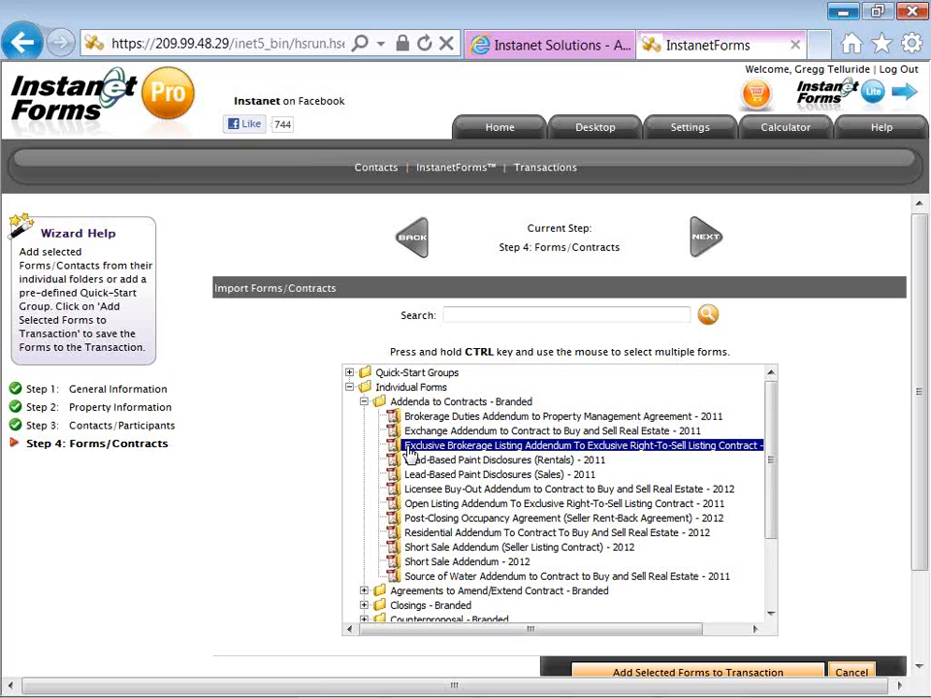
pyautogui.keyDown('ctrl'); pyautogui.click(408, 536); pyautogui.keyUp('ctrl')
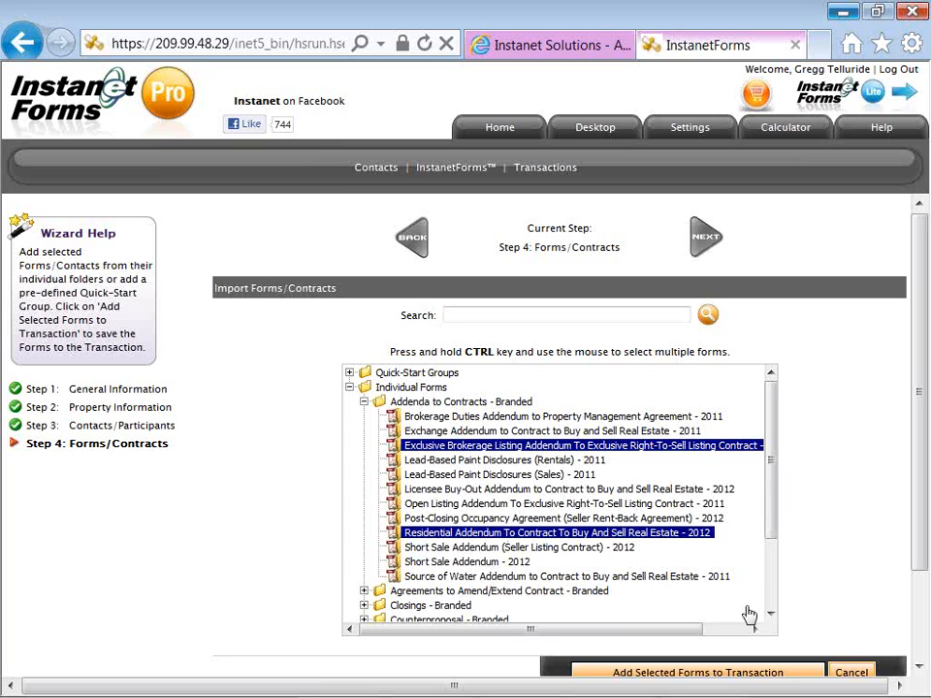
pyautogui.scroll(-5, 771, 617)
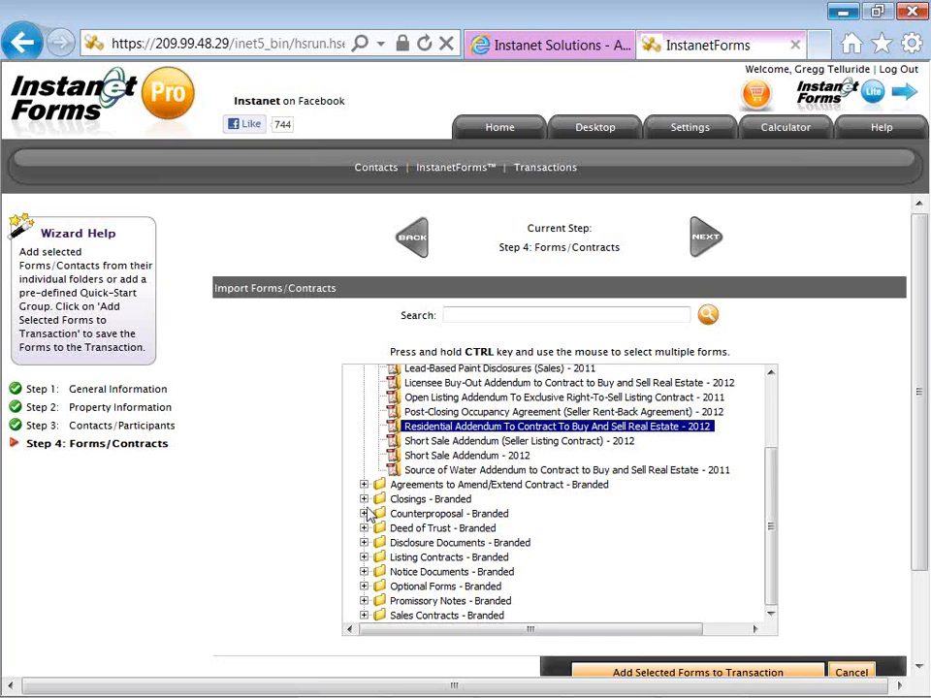
pyautogui.click(363, 558)
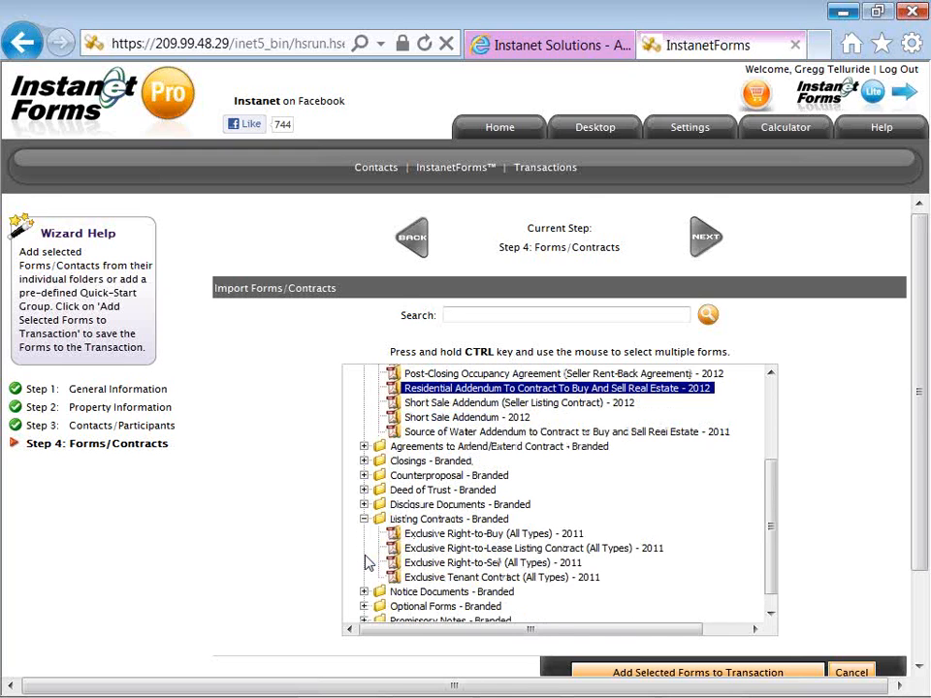
pyautogui.scroll(-2, 368, 563)
pyautogui.scroll(-1, 367, 560)
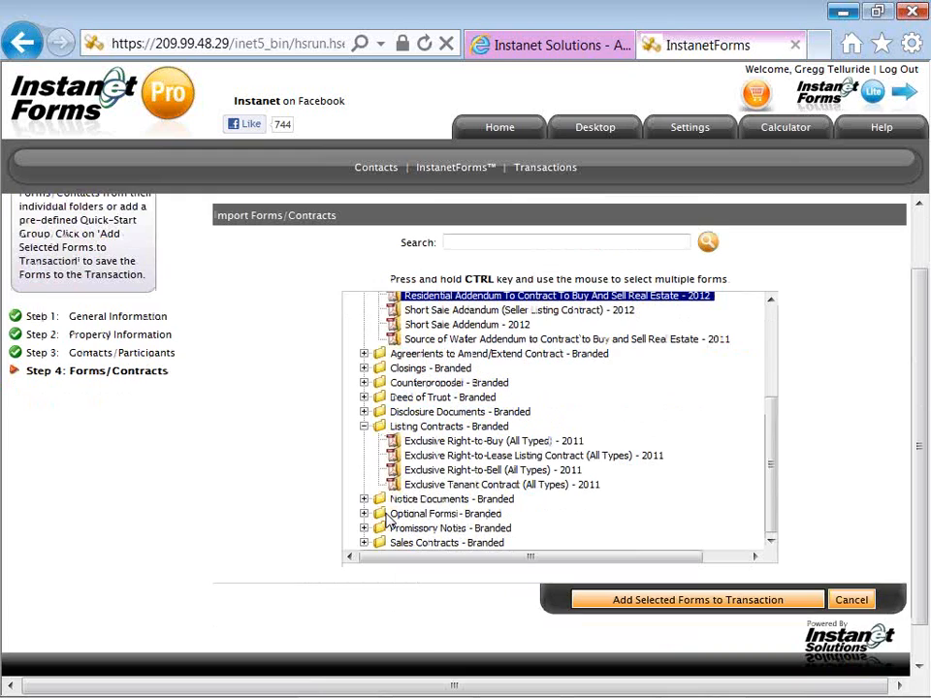
pyautogui.keyDown('ctrl'); pyautogui.click(419, 473); pyautogui.keyUp('ctrl')
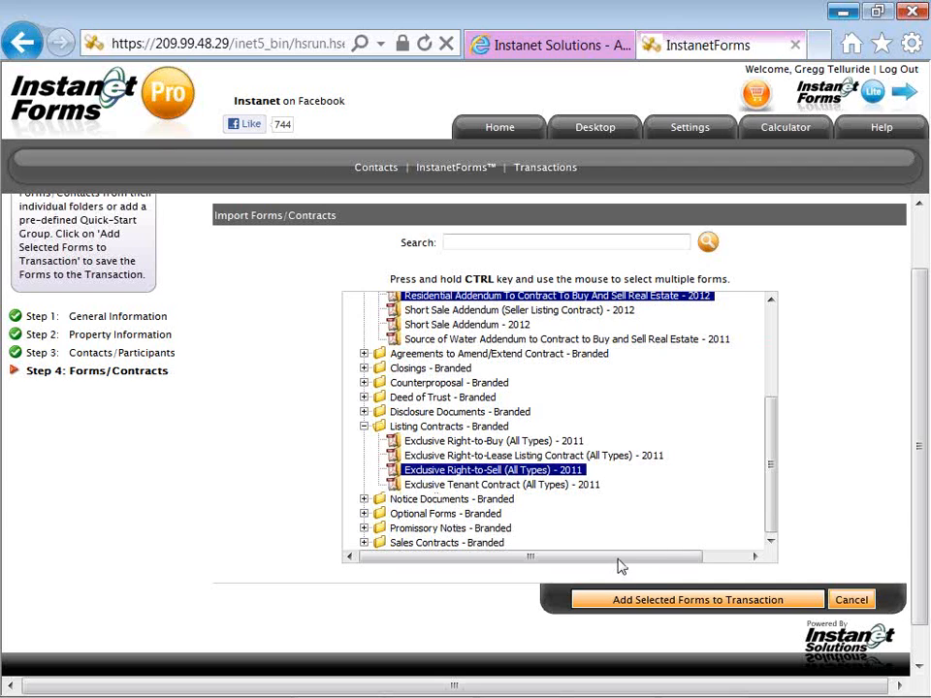
# Step: Add the three selected forms to the template, then save and exit the wizard
pyautogui.click(666, 621)
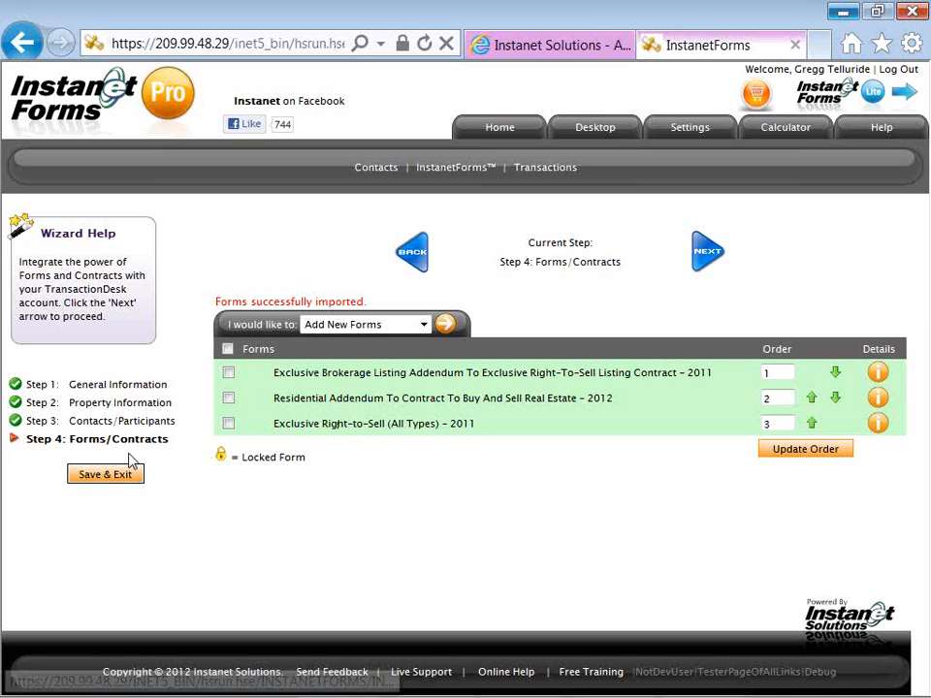
pyautogui.click(109, 484)
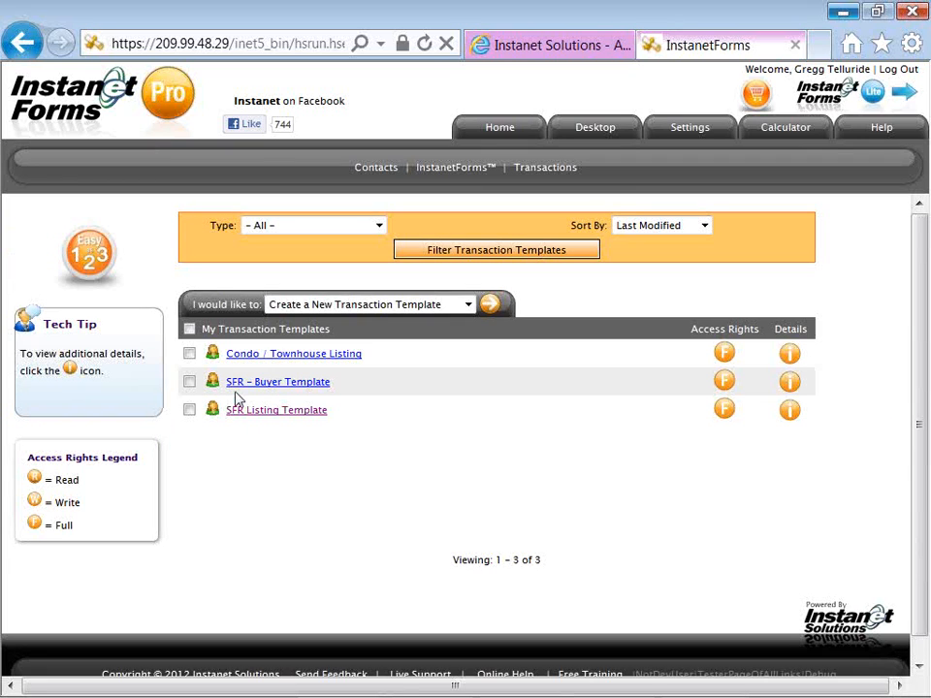
# Step: Open the Condo / Townhouse Listing template's Exclusive Right-to-Sell (All Types) - 2011 form
pyautogui.click(276, 361)
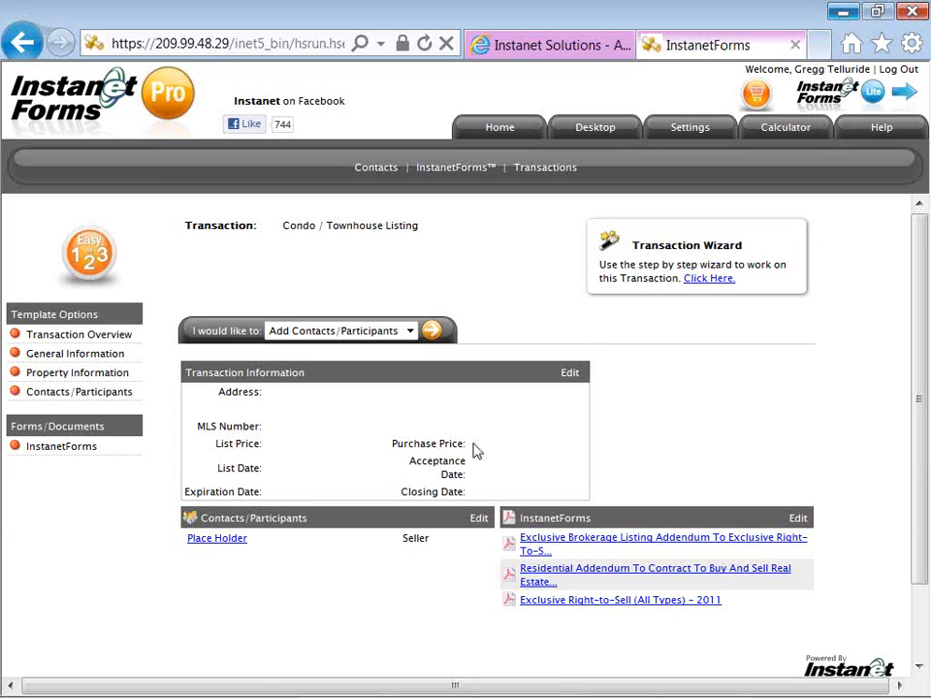
pyautogui.click(586, 608)
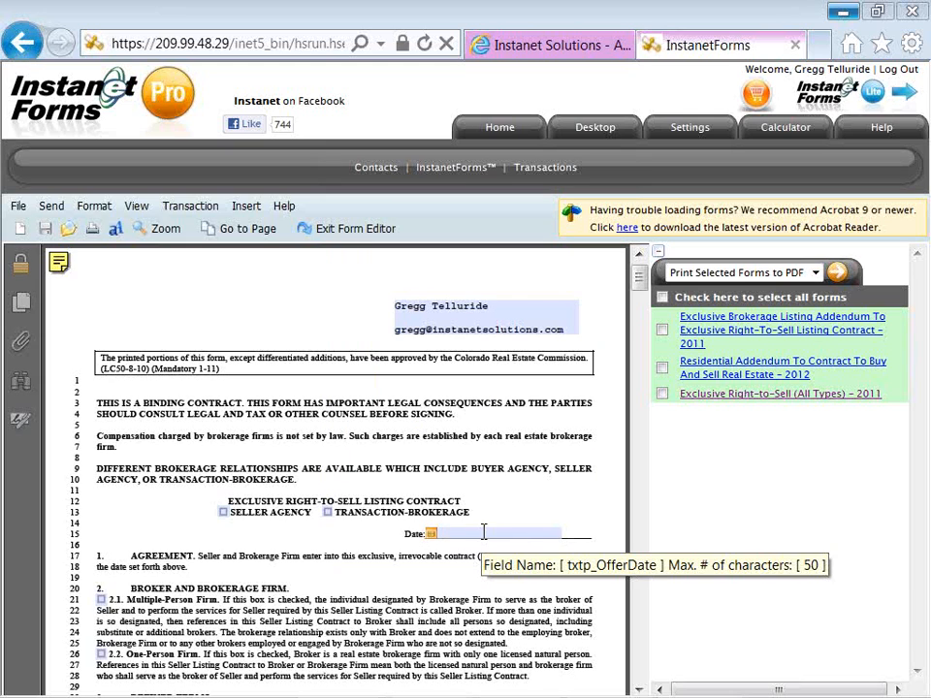
# Step: Widen the document and tick the Seller Agency and 2.1 Multiple-Person Firm boxes
pyautogui.click(658, 252)
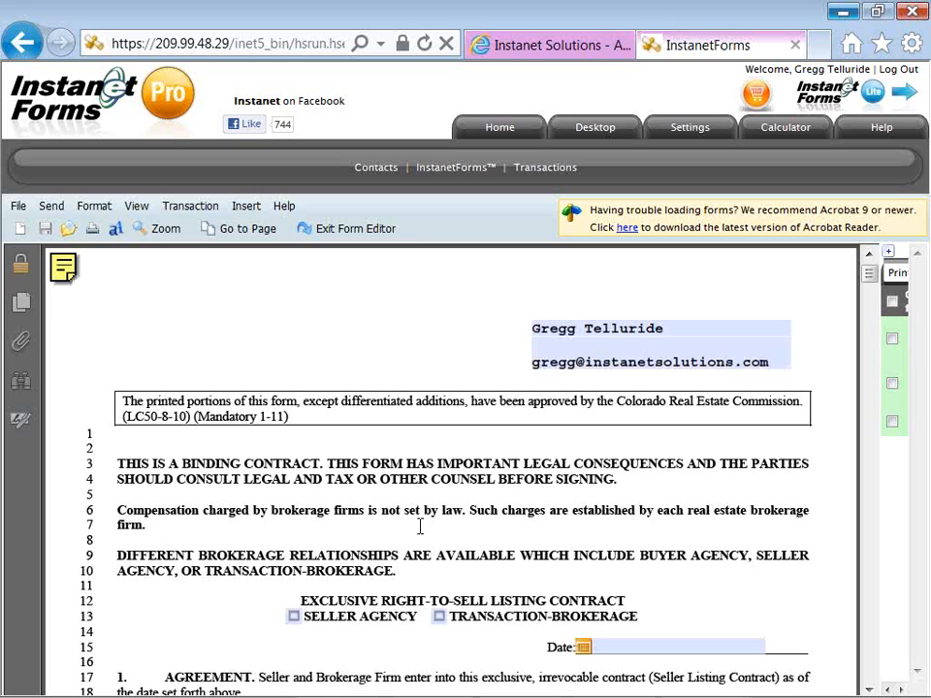
pyautogui.click(293, 617)
pyautogui.scroll(-1, 250, 620)
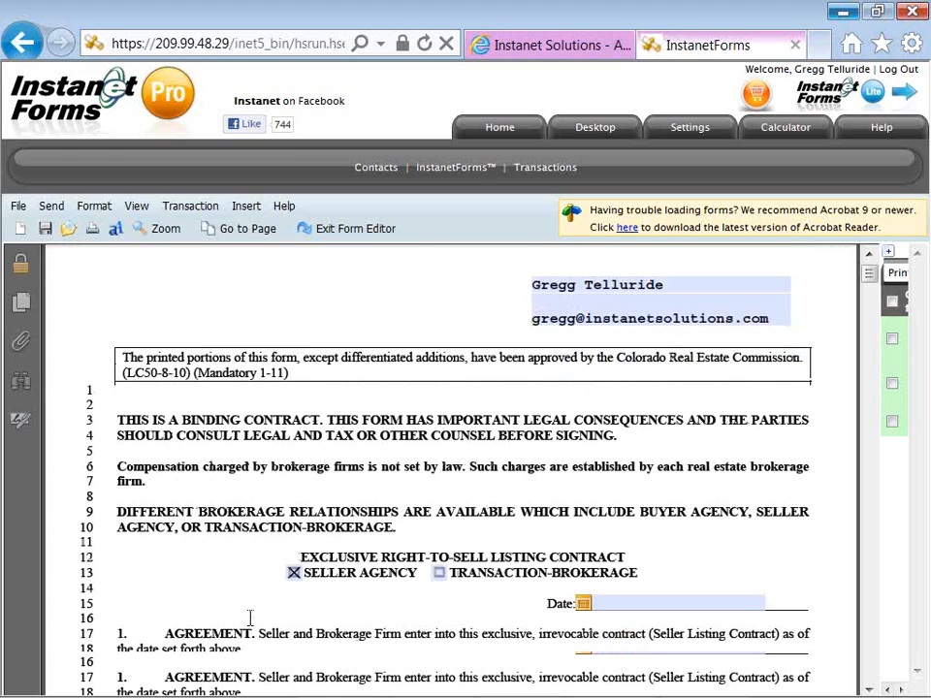
pyautogui.scroll(-5, 250, 618)
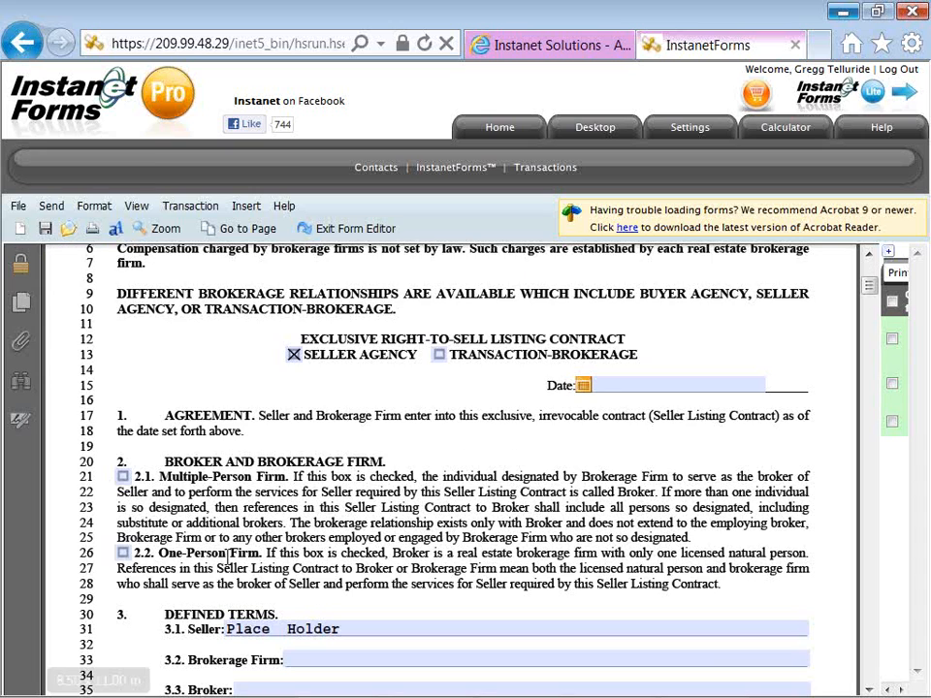
pyautogui.click(122, 476)
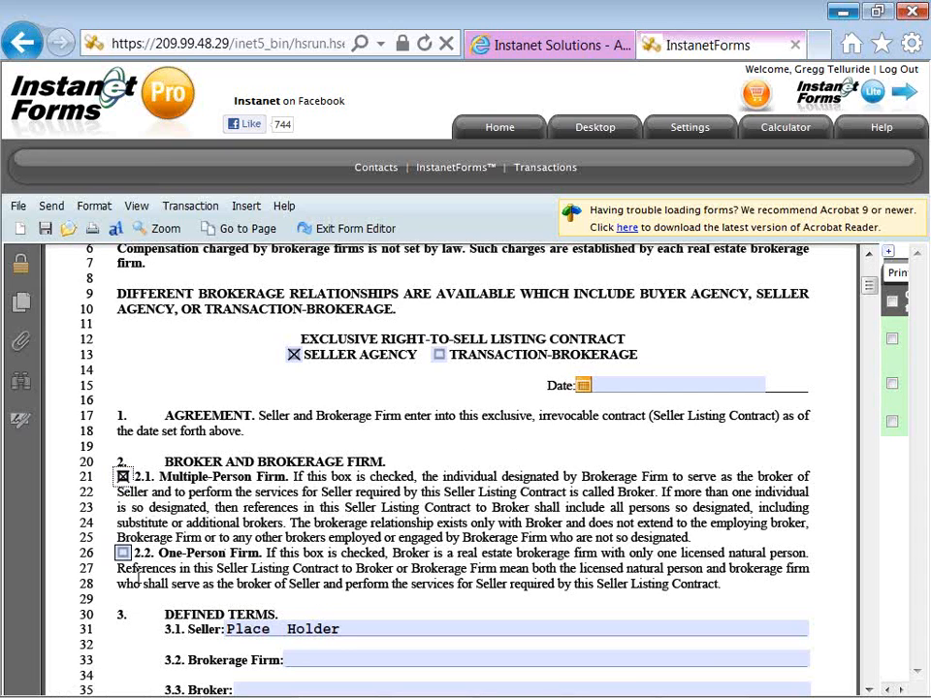
# Step: Check the 3.5.2 lease-negotiation box and the 'Shall' option for holiday deadline extensions
pyautogui.scroll(-2, 142, 581)
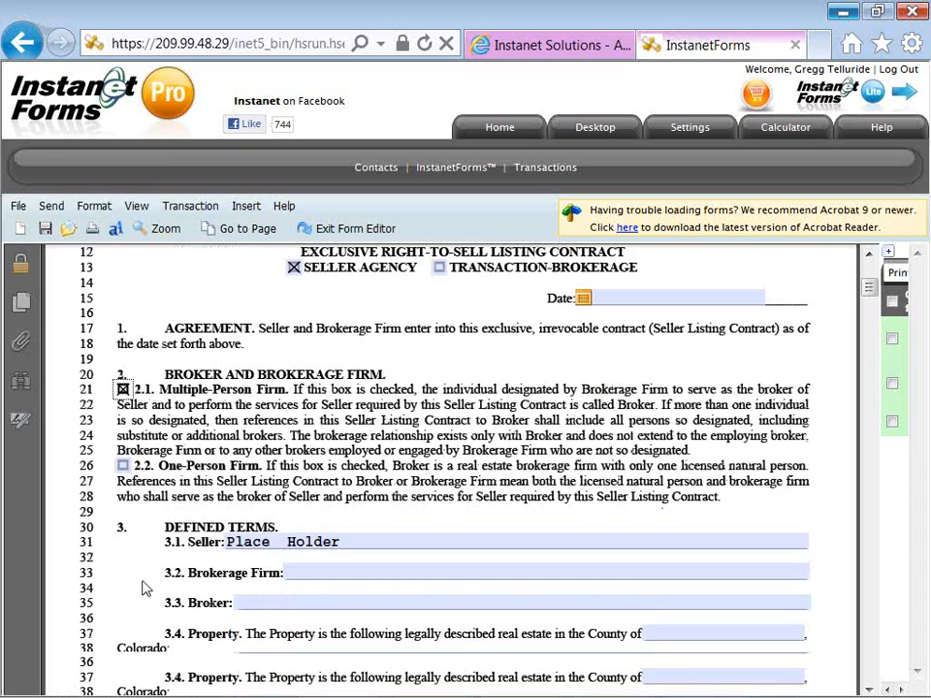
pyautogui.scroll(-2, 141, 582)
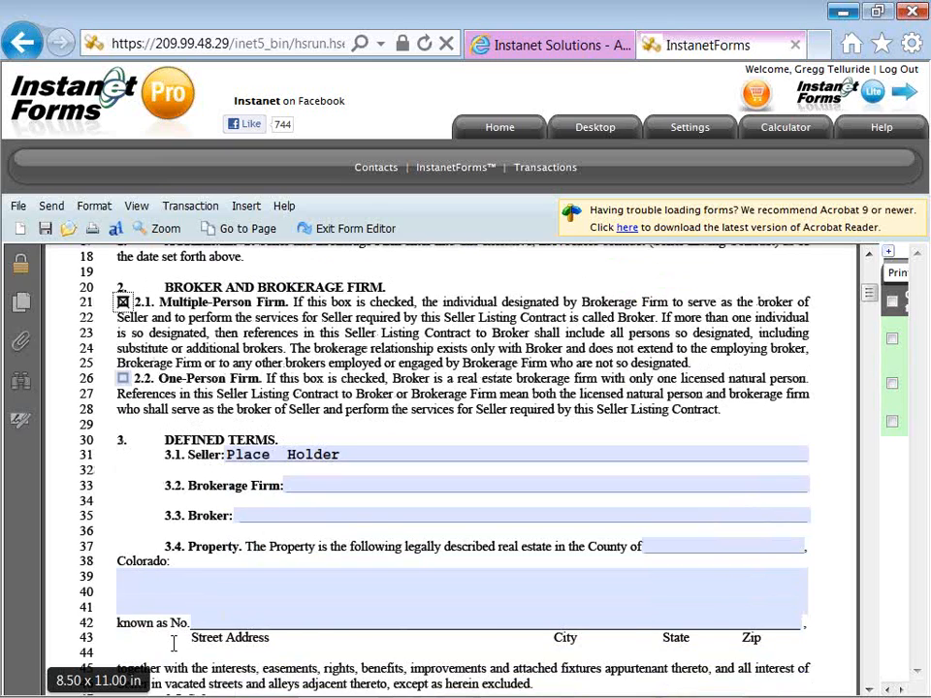
pyautogui.scroll(-1, 174, 643)
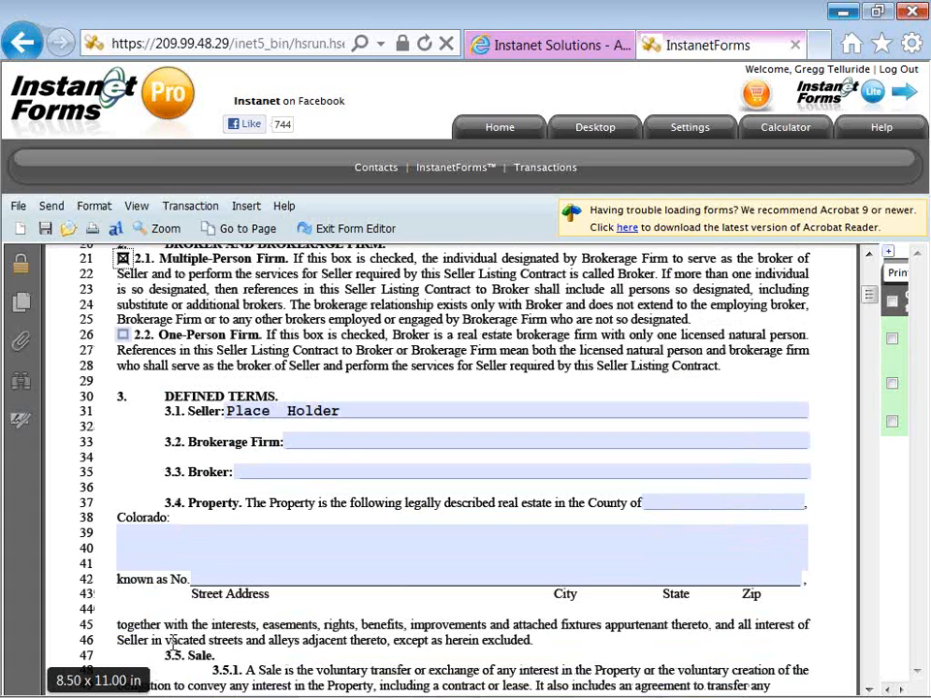
pyautogui.scroll(-1, 174, 643)
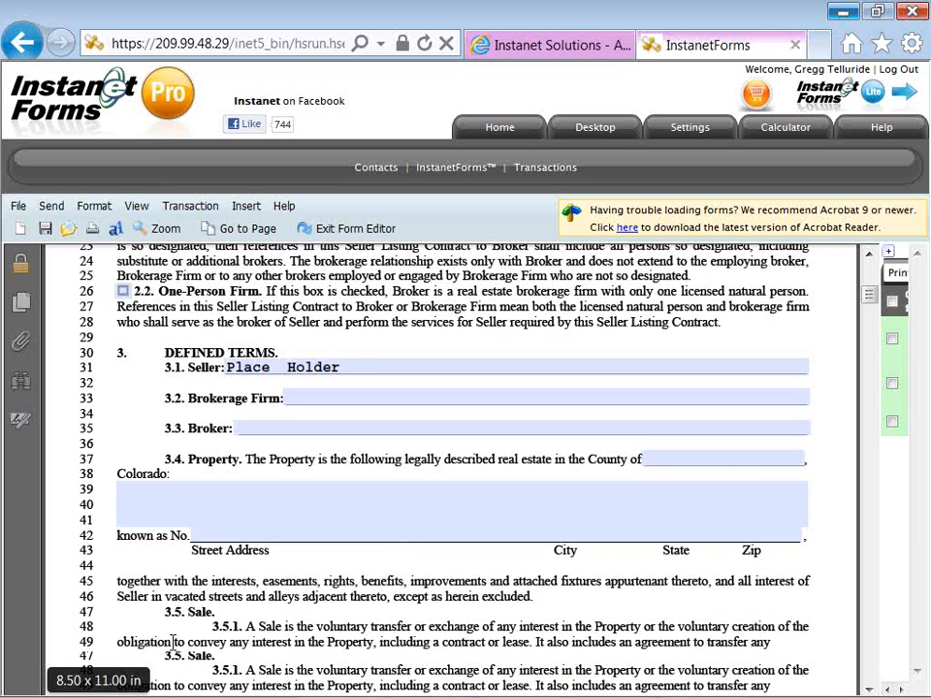
pyautogui.scroll(-6, 184, 626)
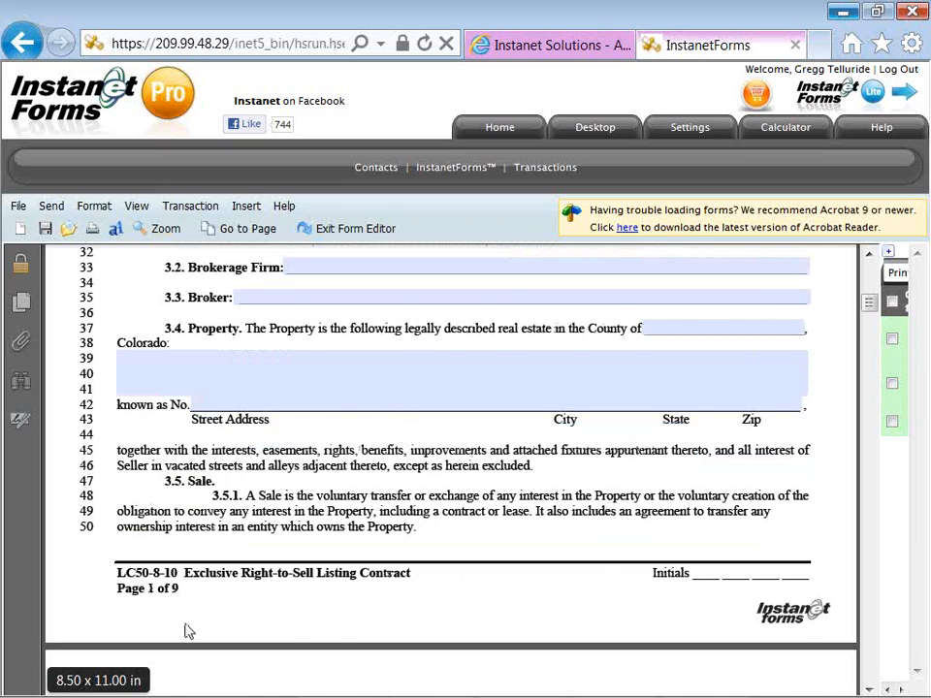
pyautogui.scroll(-2, 184, 625)
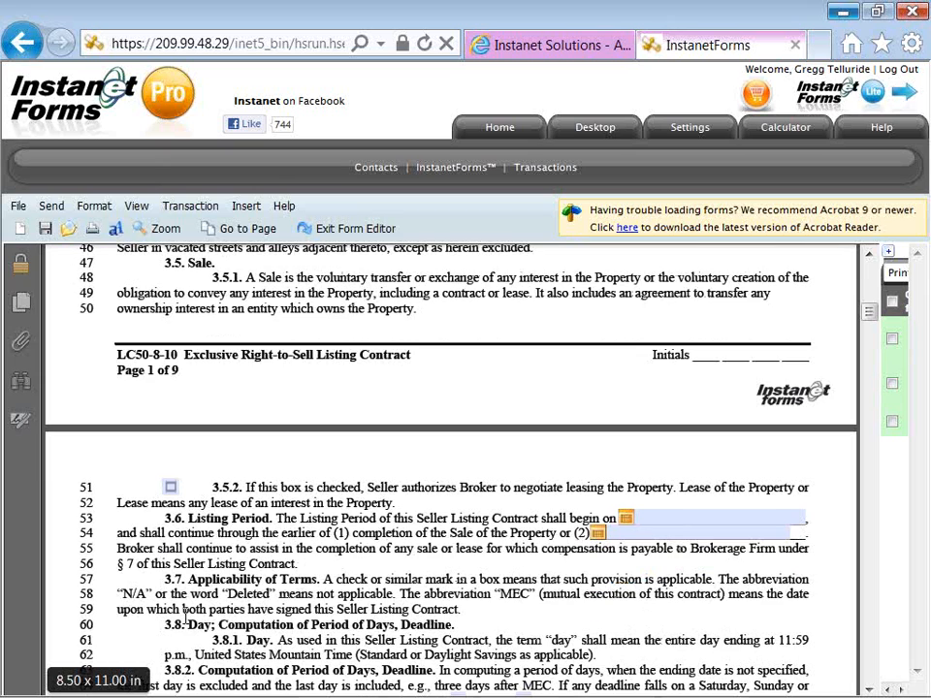
pyautogui.click(170, 487)
pyautogui.scroll(-1, 163, 535)
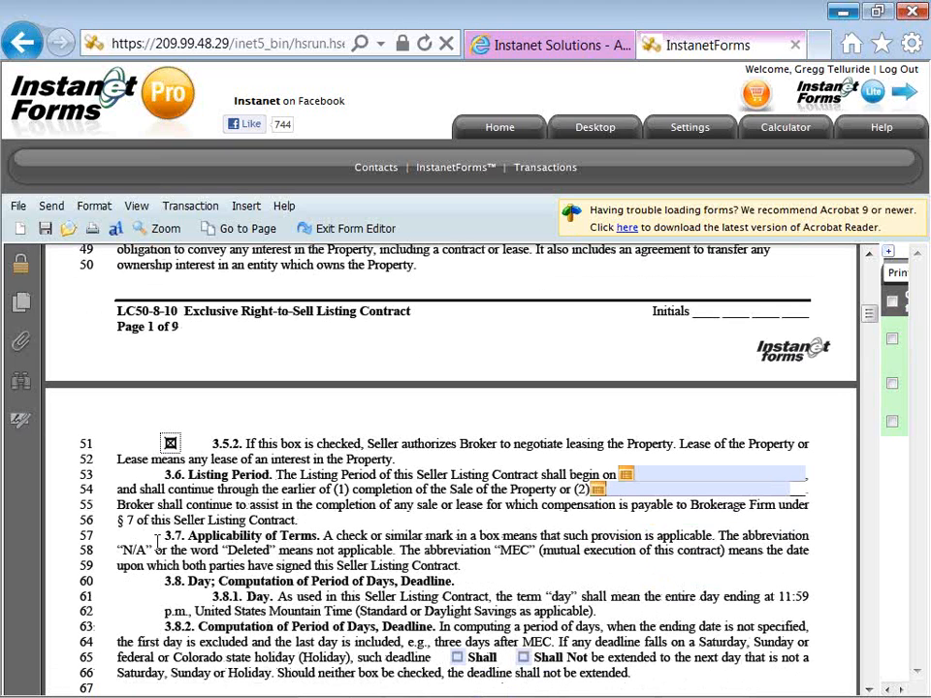
pyautogui.scroll(-1, 170, 582)
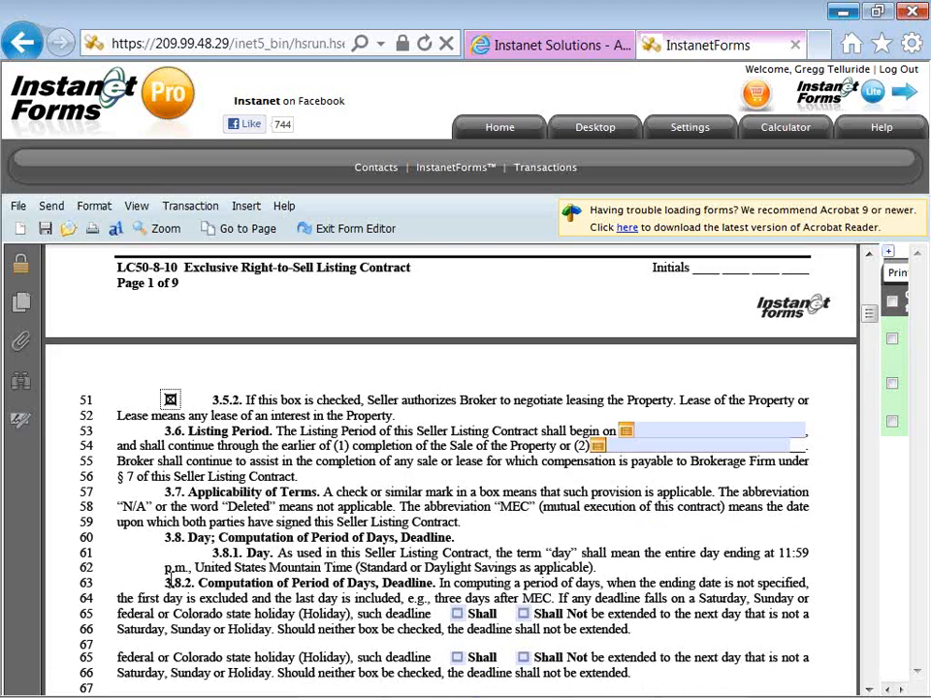
pyautogui.scroll(-2, 170, 582)
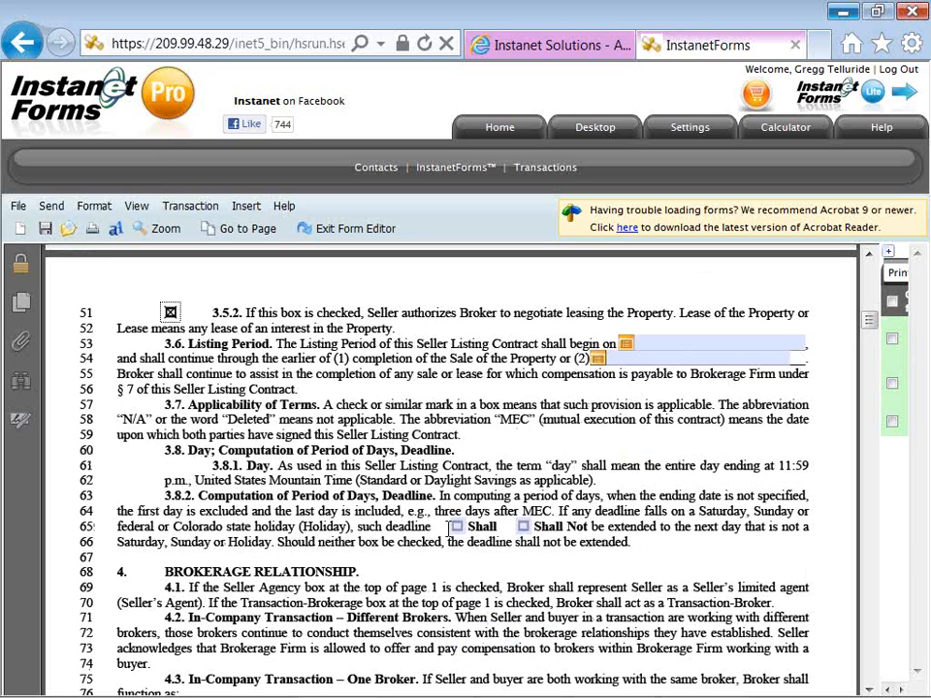
pyautogui.click(456, 527)
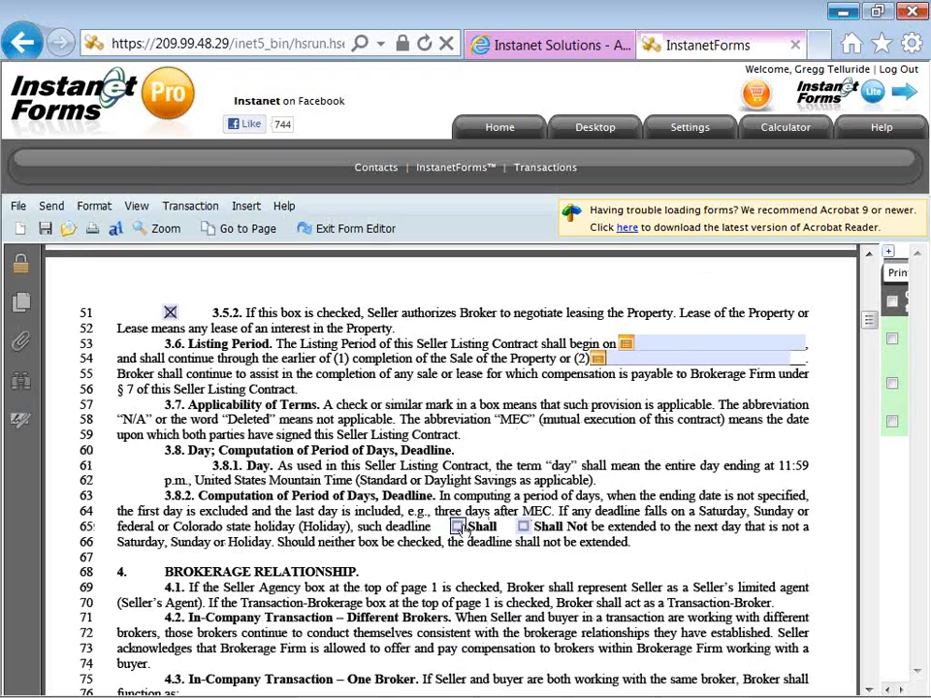
# Step: Check the 4.3.1.2 Seller Agency box and close the stray GoToMeeting tab
pyautogui.scroll(-1, 425, 560)
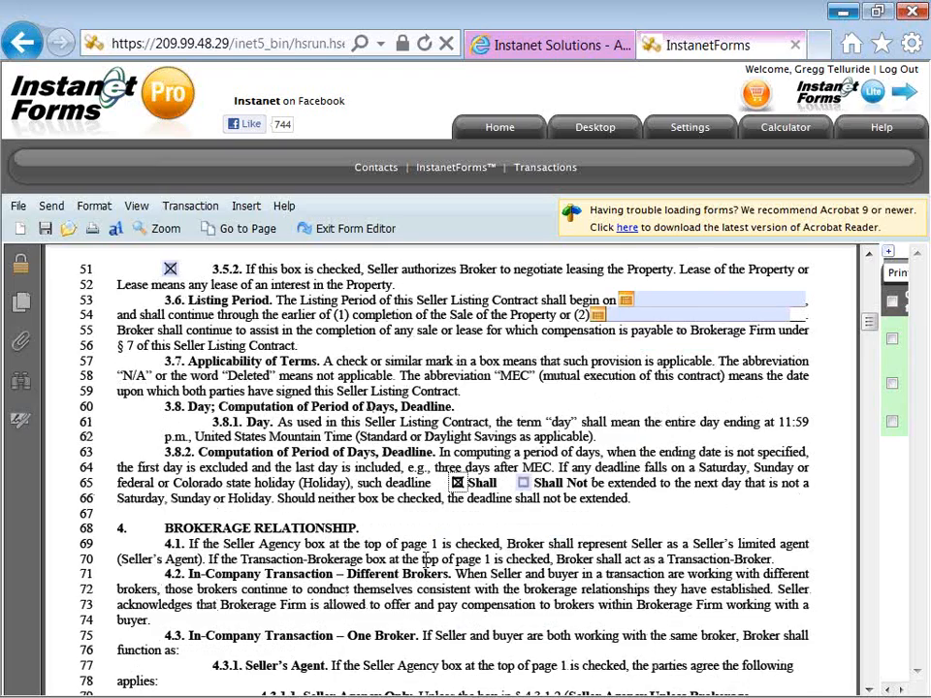
pyautogui.scroll(-4, 427, 559)
pyautogui.scroll(-1, 432, 558)
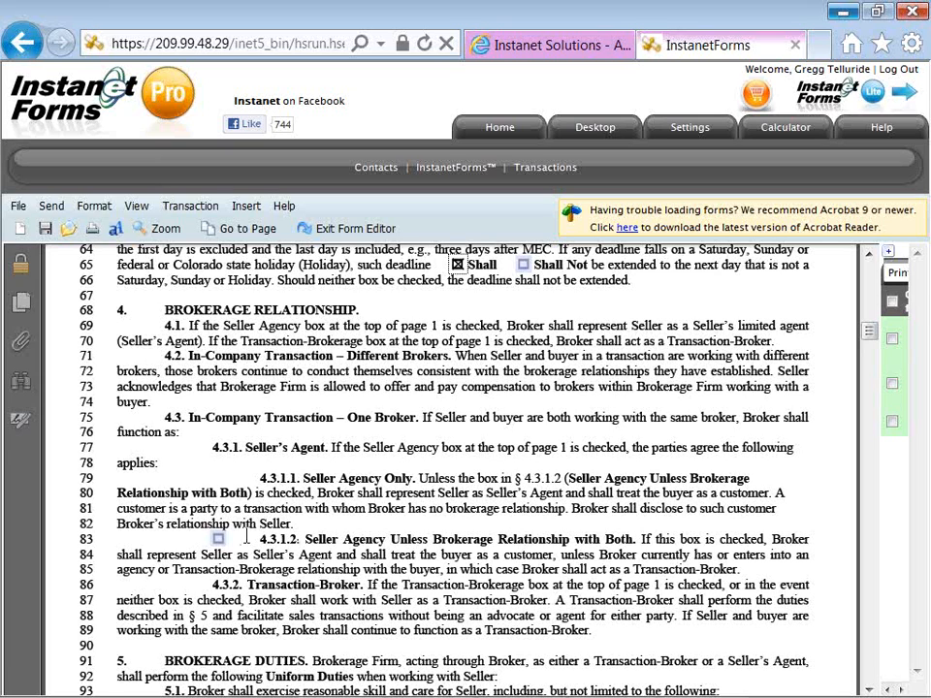
pyautogui.click(217, 540)
pyautogui.scroll(-4, 192, 570)
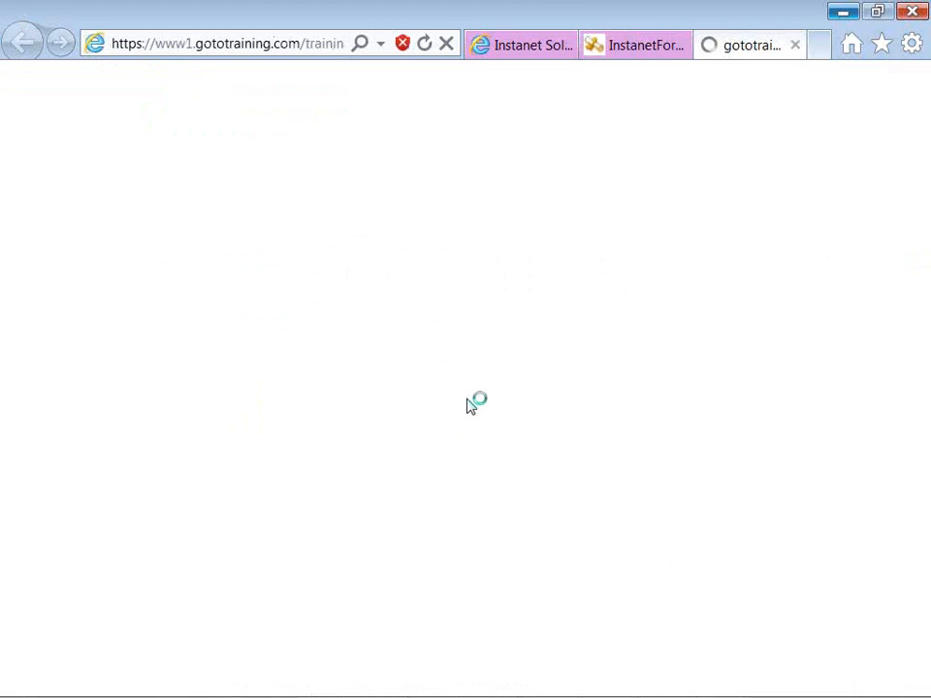
pyautogui.click(795, 46)
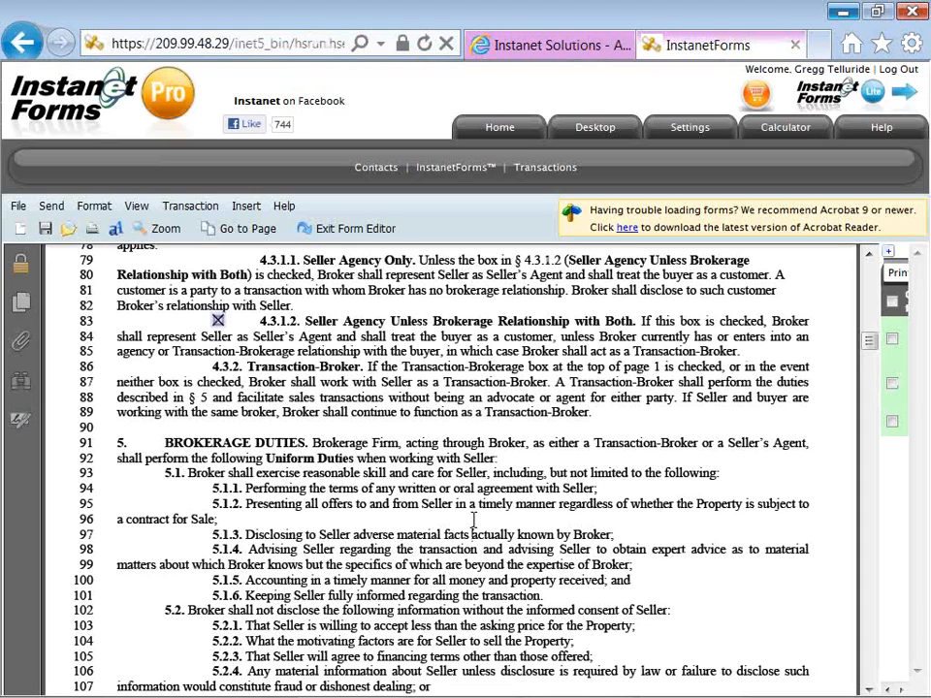
# Step: Set 5.8 so the broker Shall disclose that offers exist
pyautogui.scroll(-1, 474, 521)
pyautogui.scroll(-5, 473, 521)
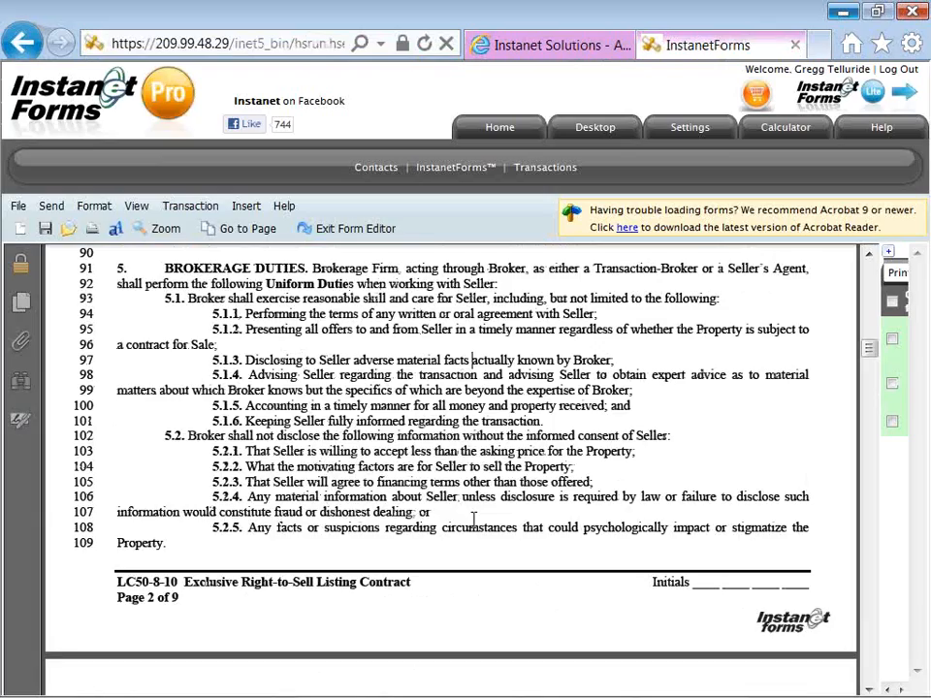
pyautogui.scroll(-3, 474, 529)
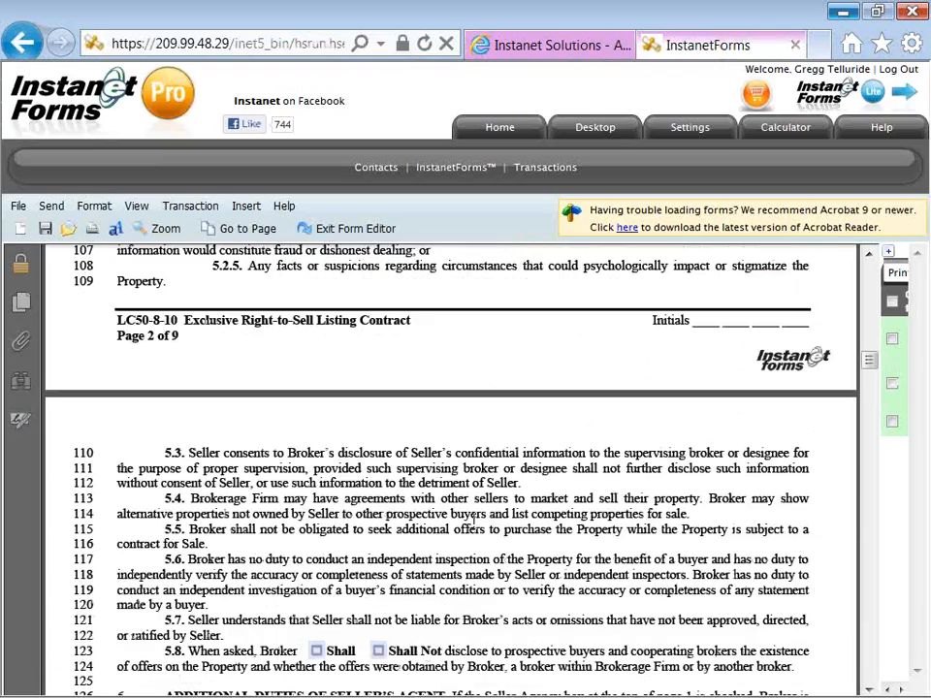
pyautogui.scroll(-5, 474, 514)
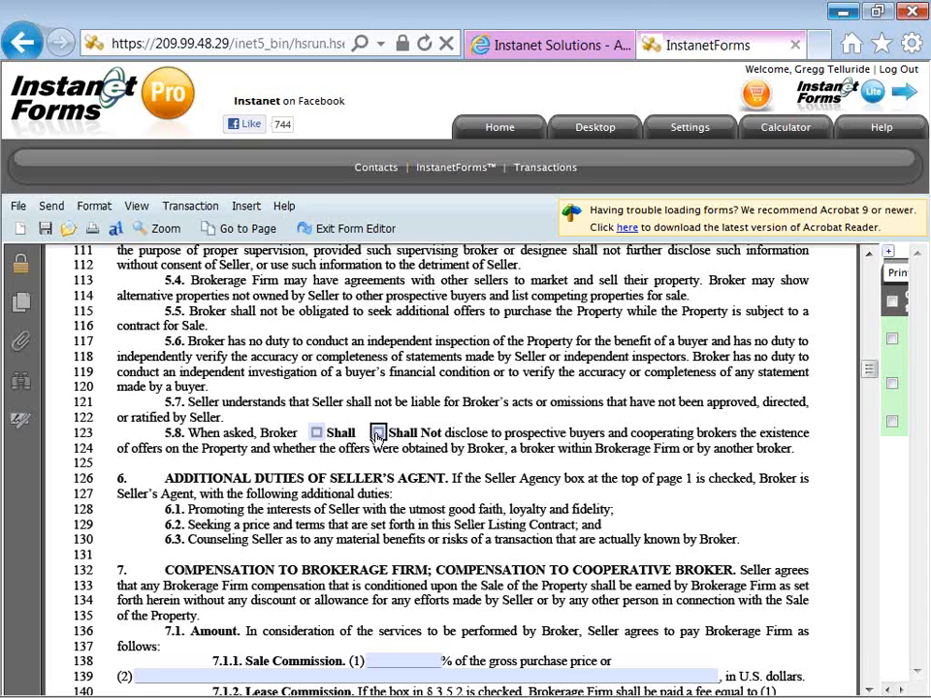
pyautogui.click(316, 432)
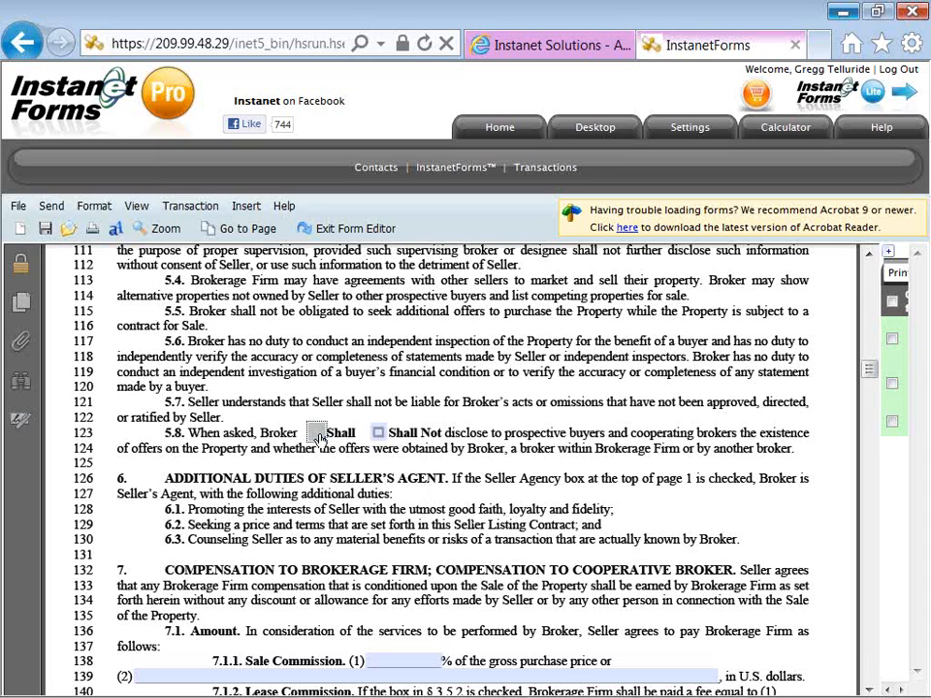
# Step: Enter 6 as the Sale Commission (1) percentage
pyautogui.scroll(-2, 318, 467)
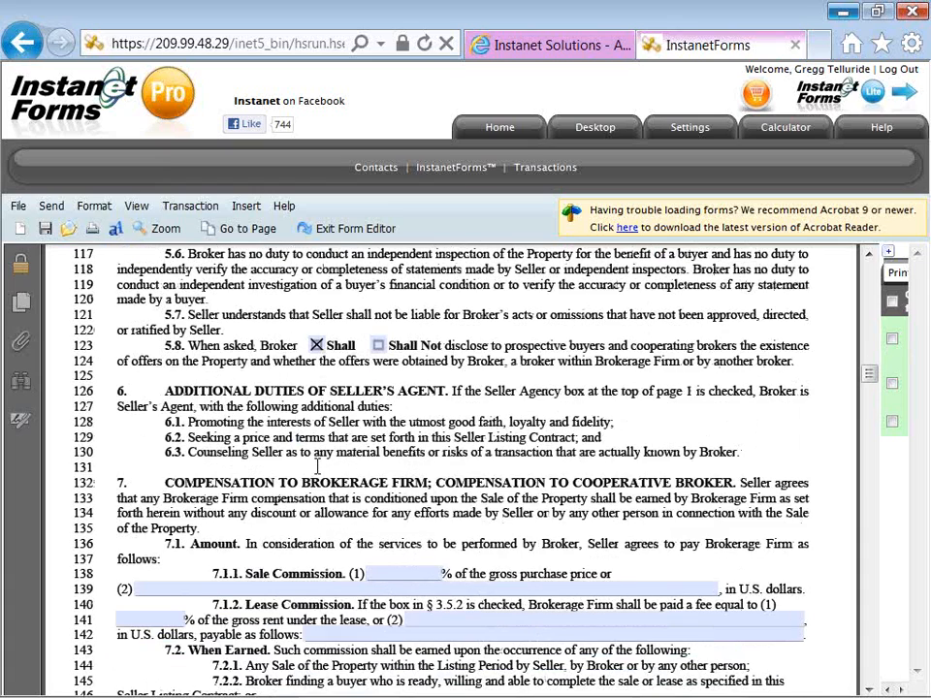
pyautogui.scroll(-1, 321, 470)
pyautogui.scroll(-1, 321, 470)
pyautogui.click(392, 485)
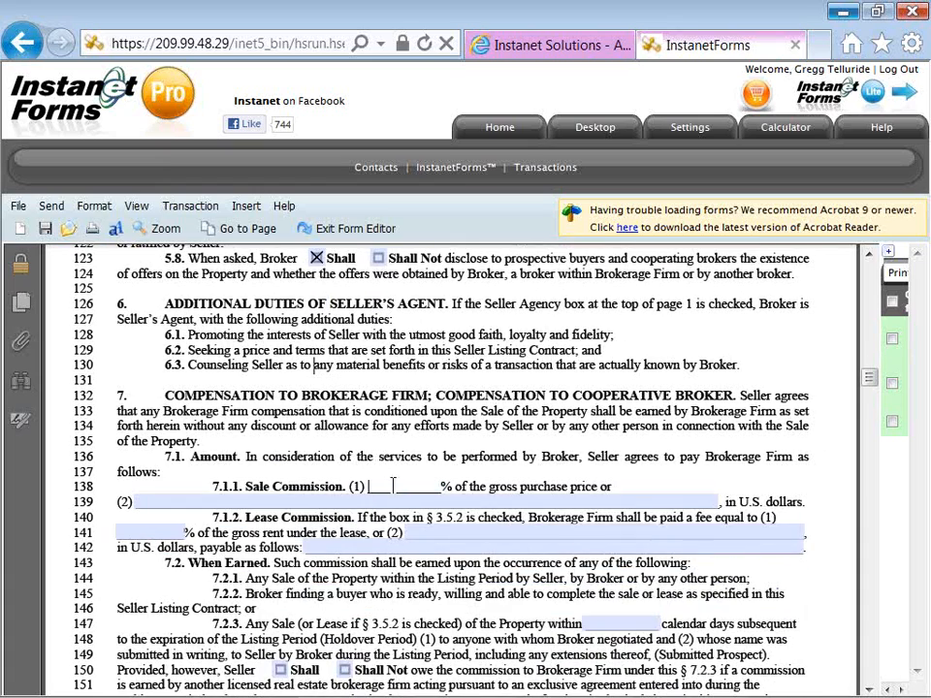
pyautogui.write('6')
# Step: Set a 120-calendar-day holdover period and check 'Shall' for owing commission in 7.2.3
pyautogui.scroll(-1, 392, 485)
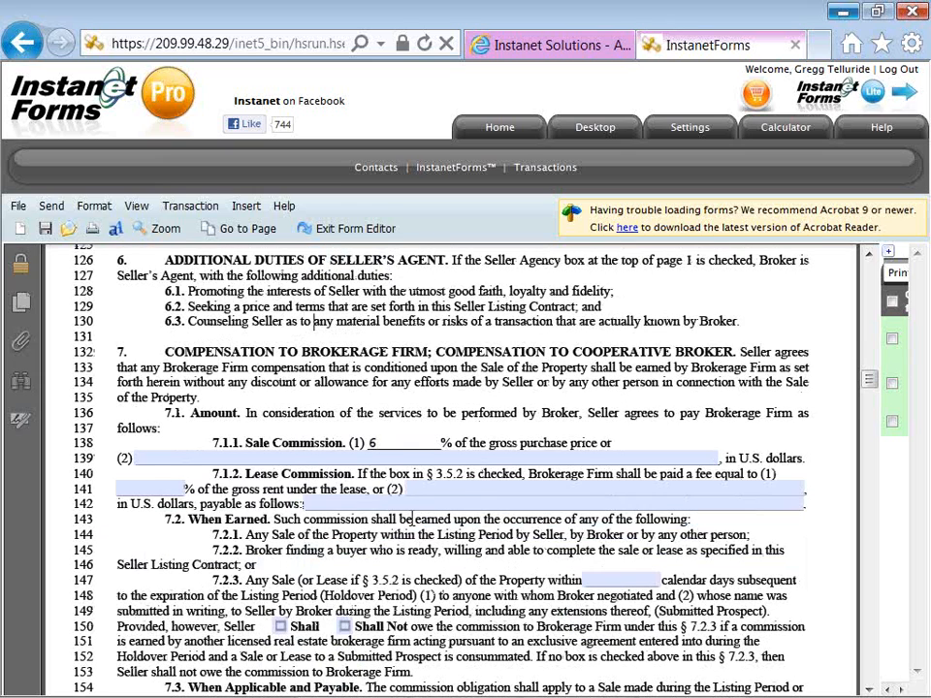
pyautogui.scroll(-1, 402, 509)
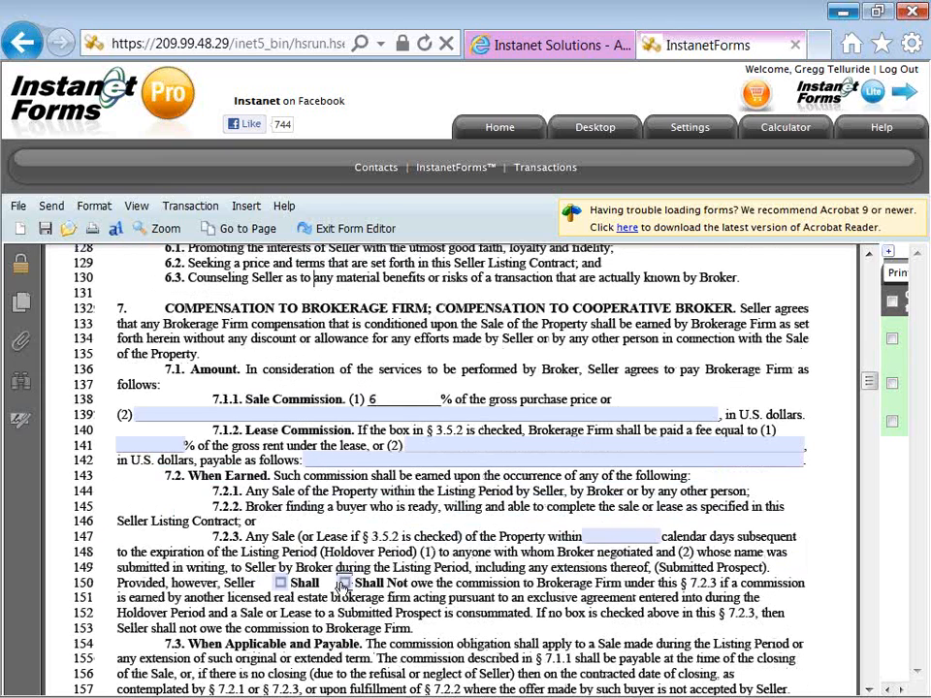
pyautogui.click(590, 537)
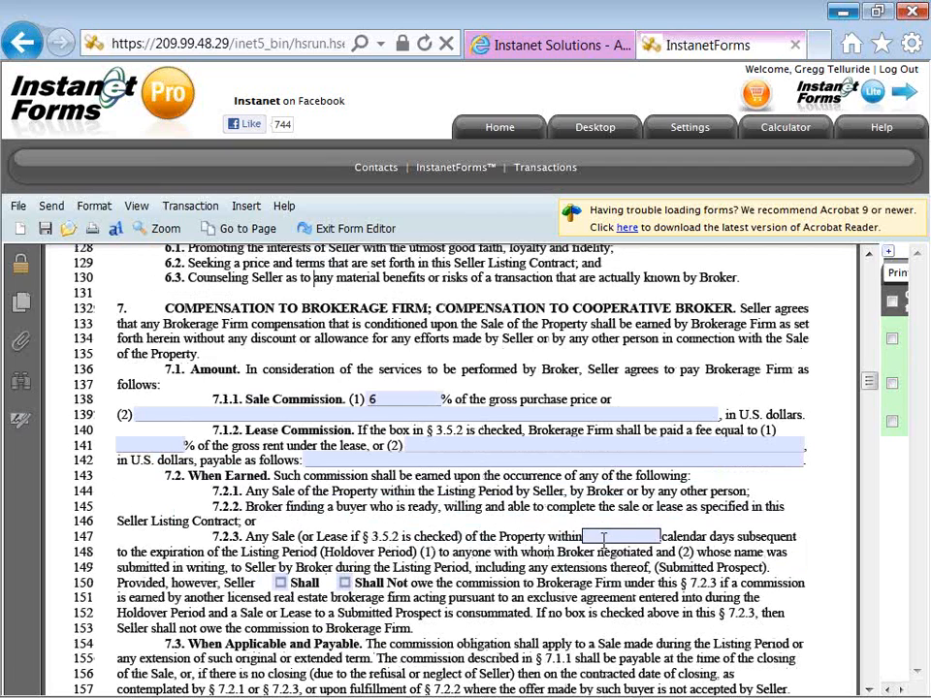
pyautogui.write('1')
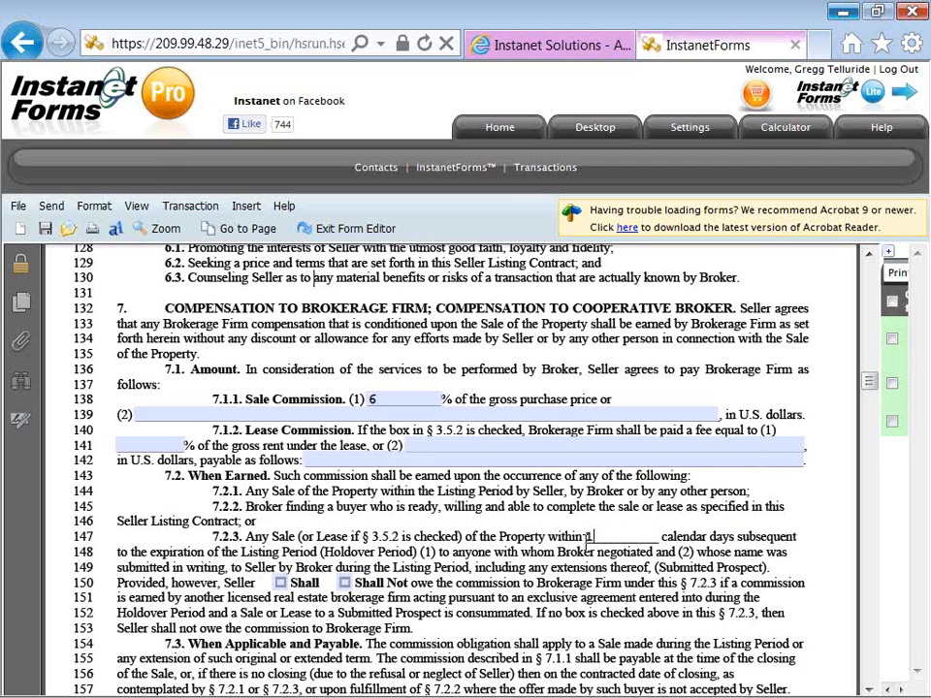
pyautogui.write('20')
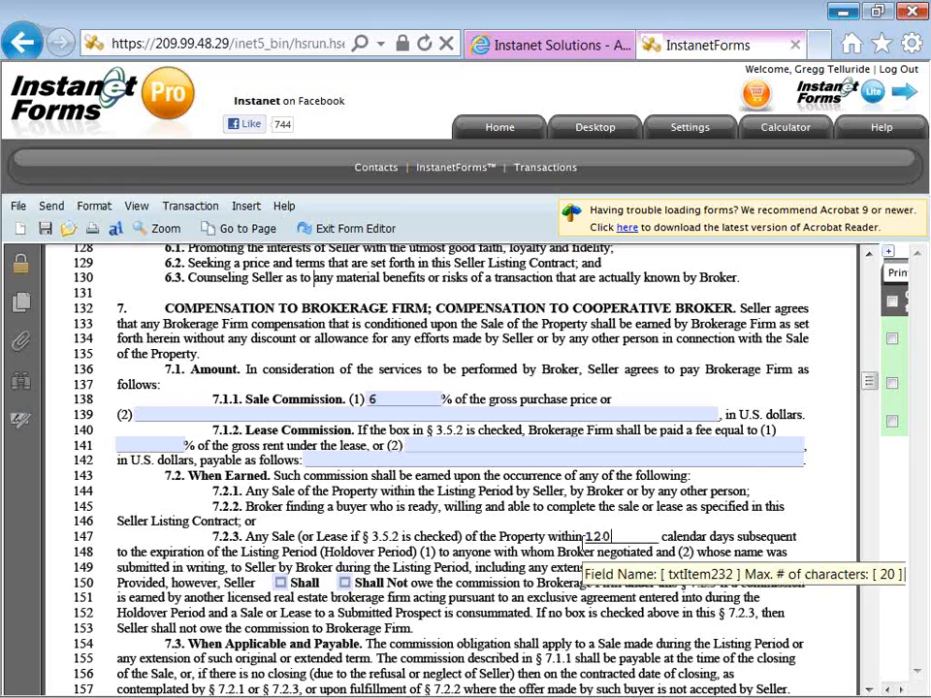
pyautogui.click(280, 581)
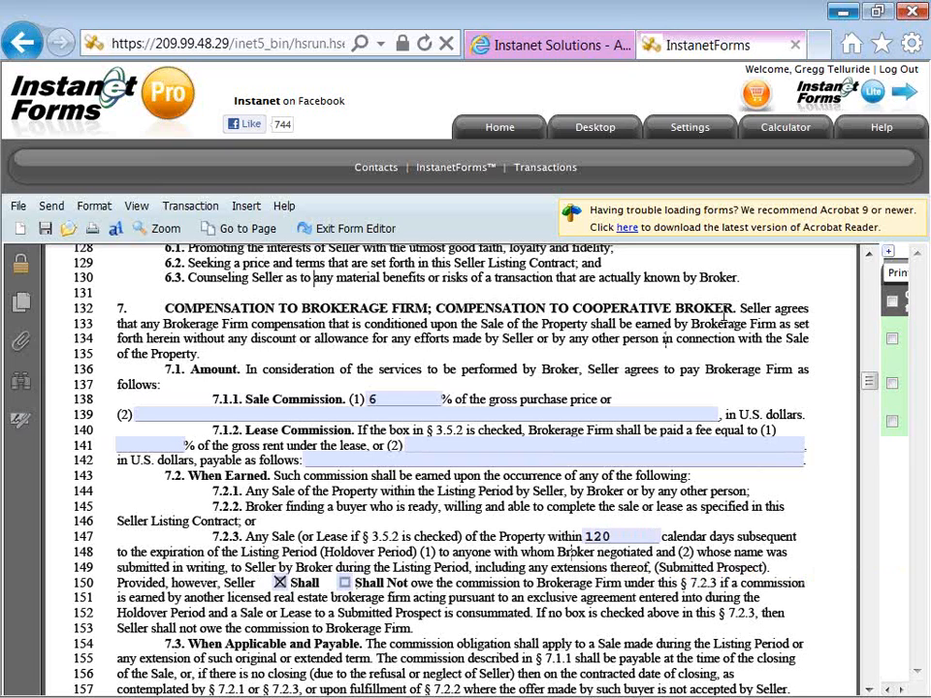
# Step: Switch to the Residential Addendum form, saving the listing contract changes when prompted
pyautogui.click(890, 257)
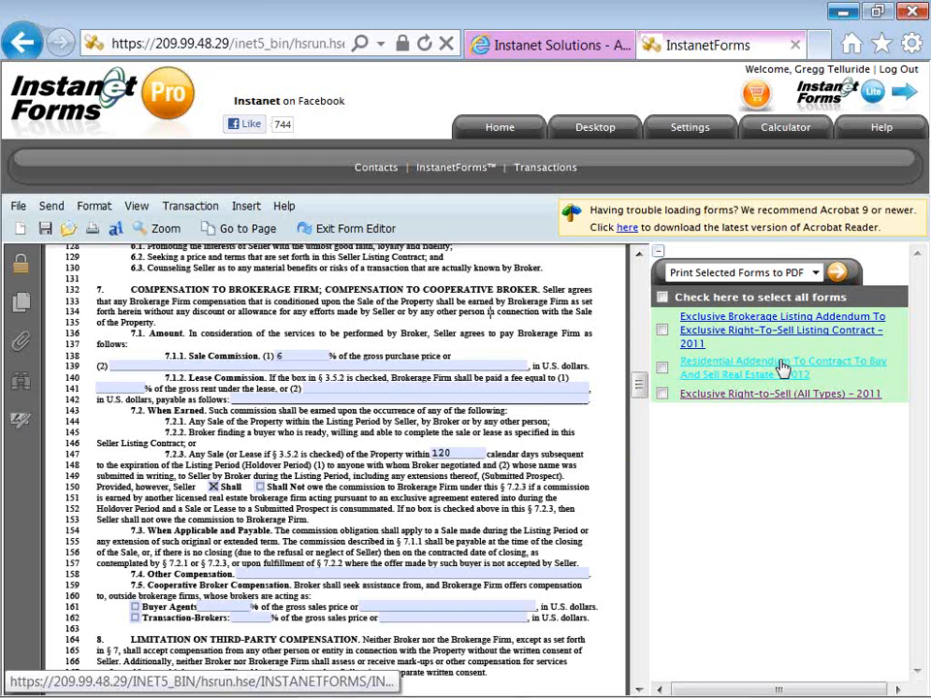
pyautogui.click(781, 367)
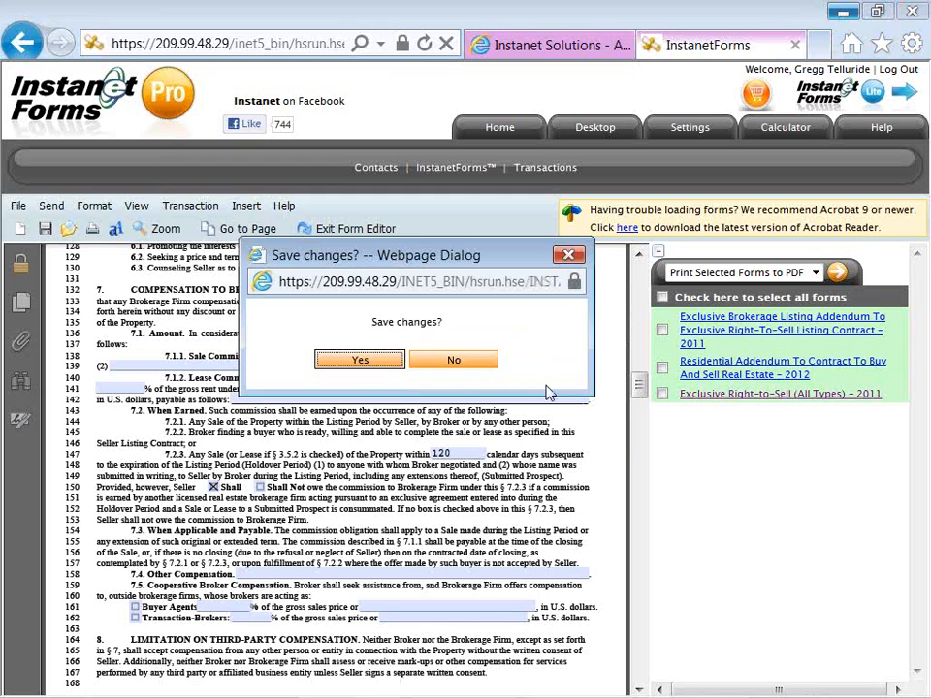
pyautogui.click(376, 365)
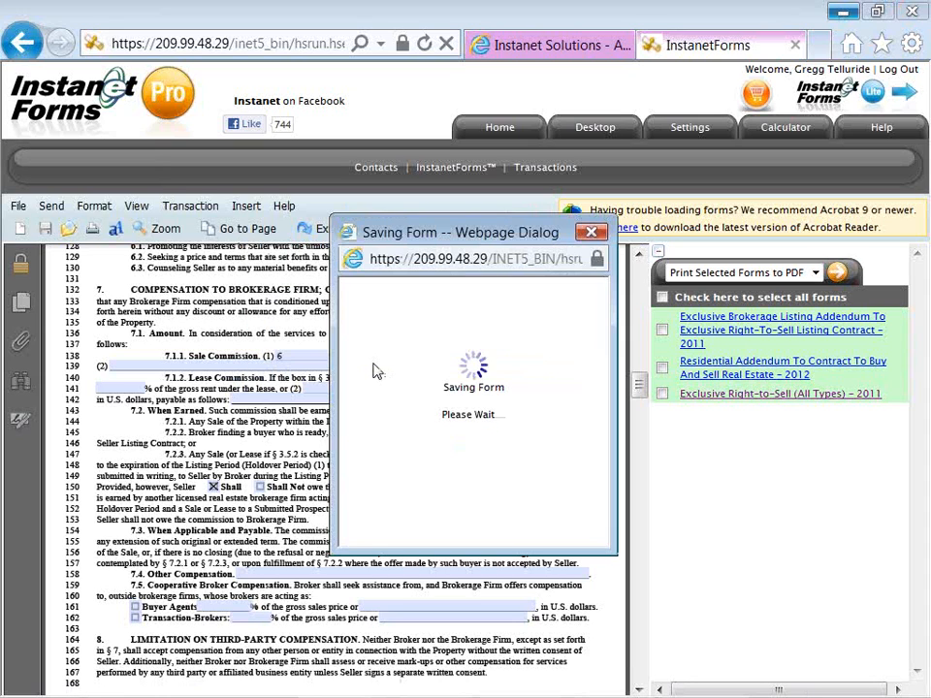
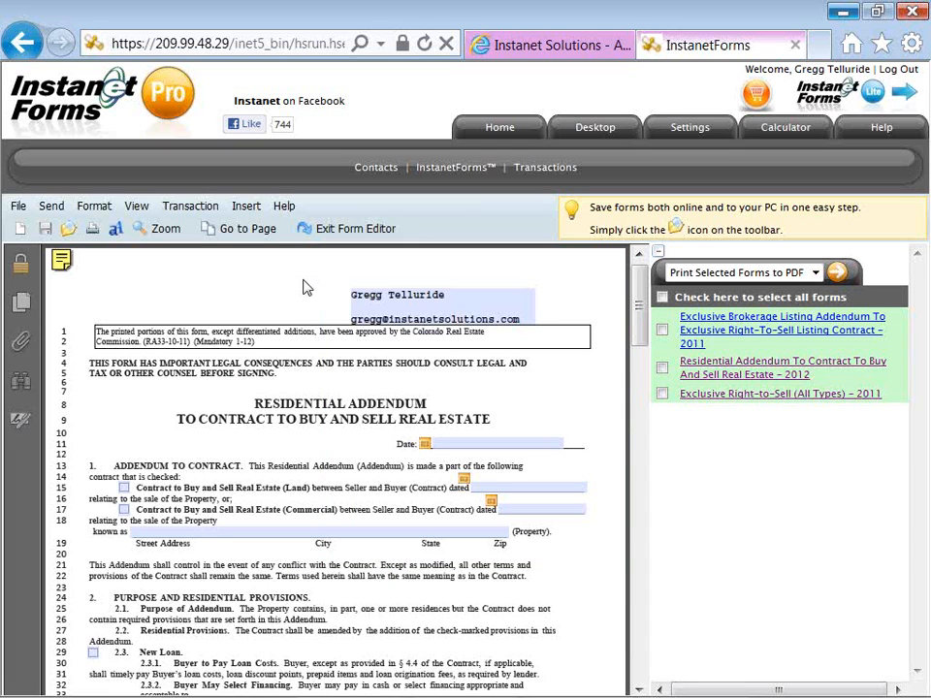
# Step: Exit the form editor back to the transaction and go to the Settings page
pyautogui.click(345, 231)
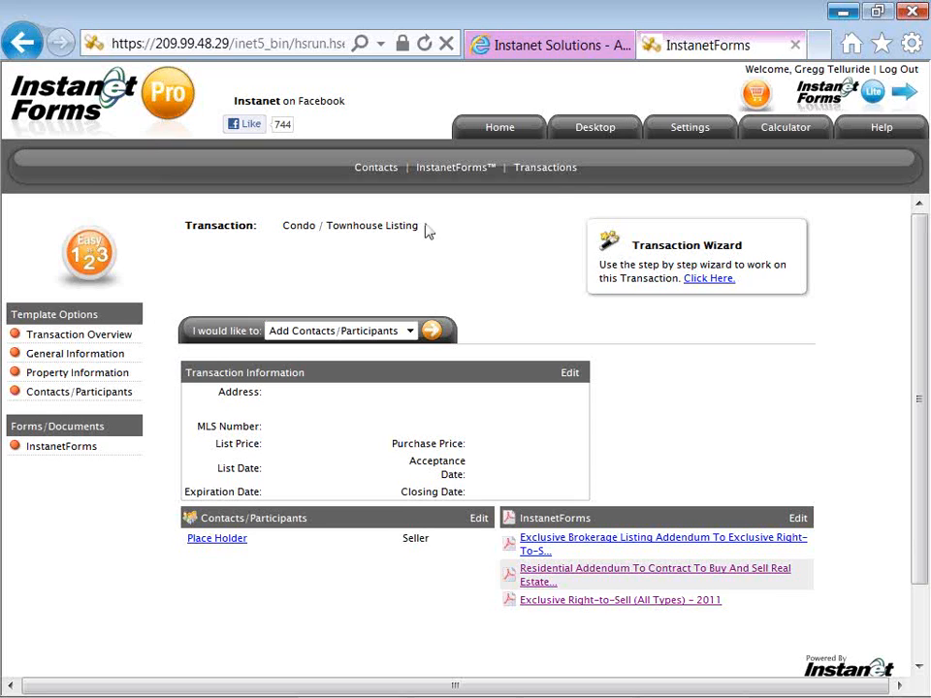
pyautogui.click(683, 137)
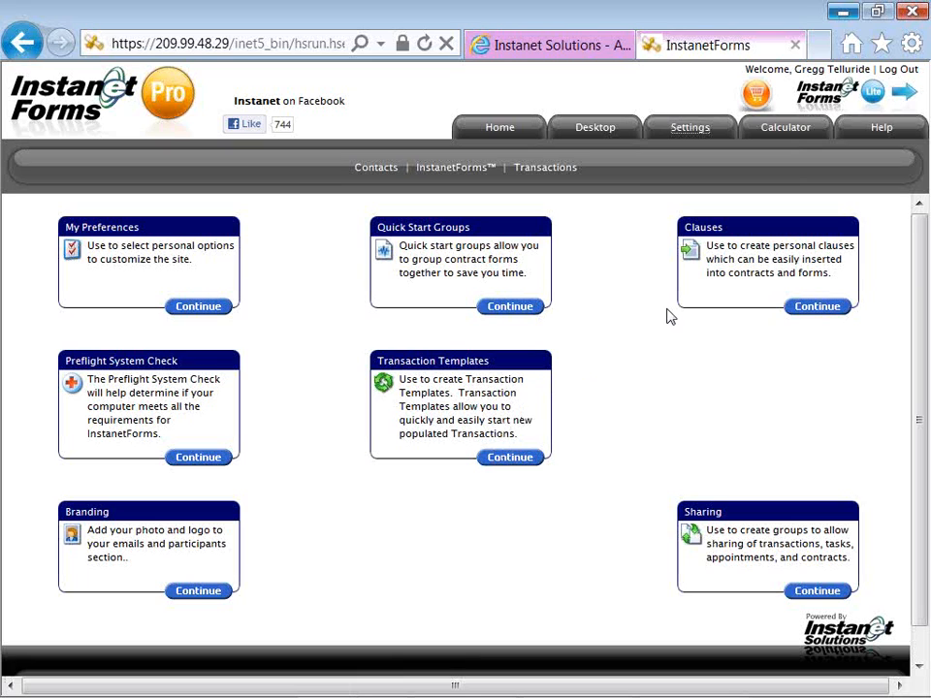
# Step: Save a personal clause 'Final Walk Through' with language requesting a walk through before closing
pyautogui.click(806, 317)
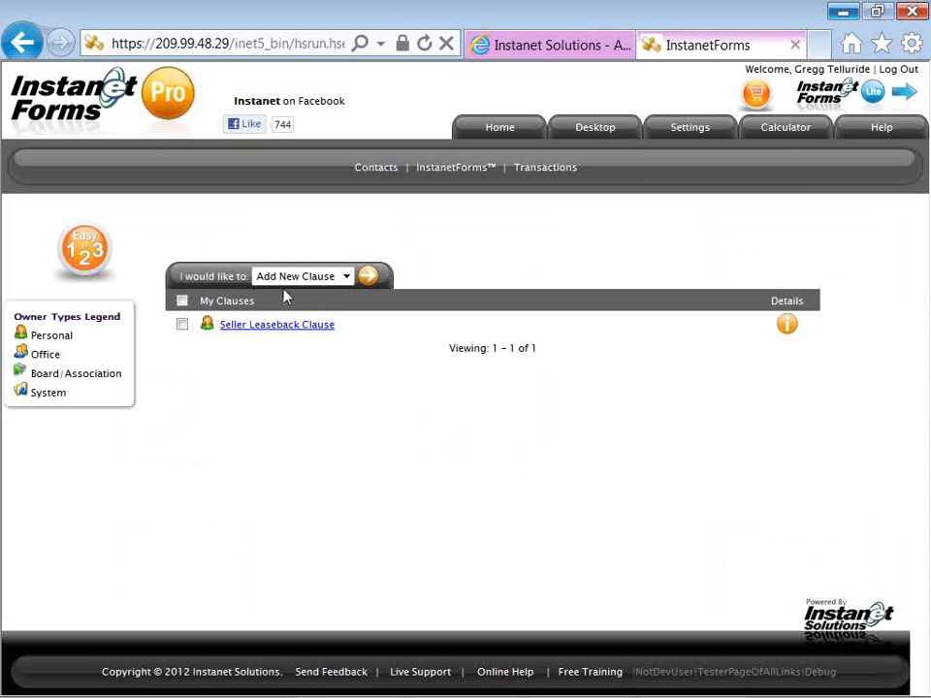
pyautogui.click(366, 279)
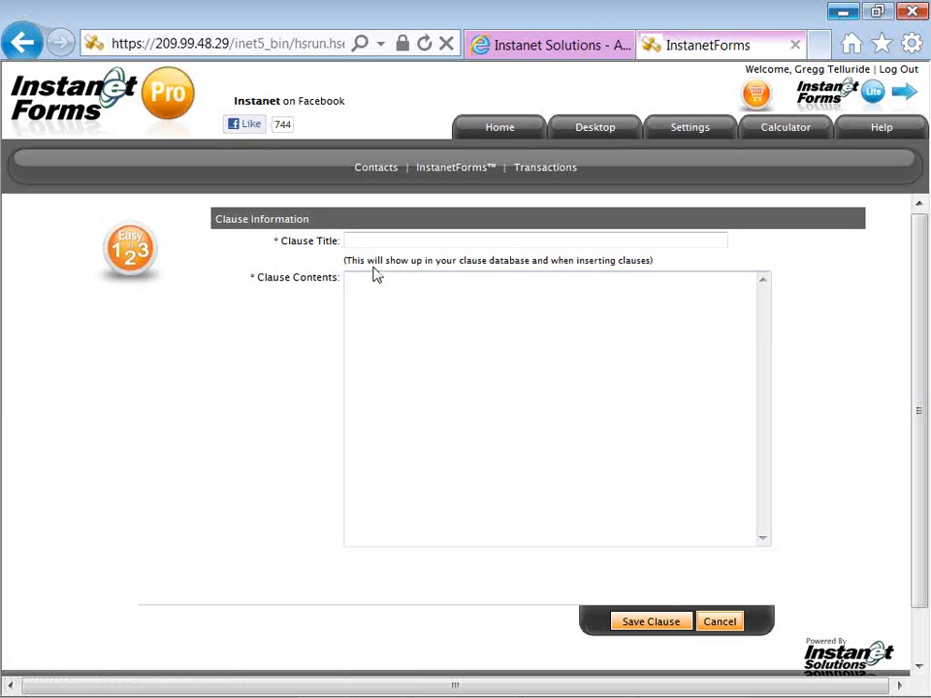
pyautogui.click(379, 241)
pyautogui.write('Final Walk ')
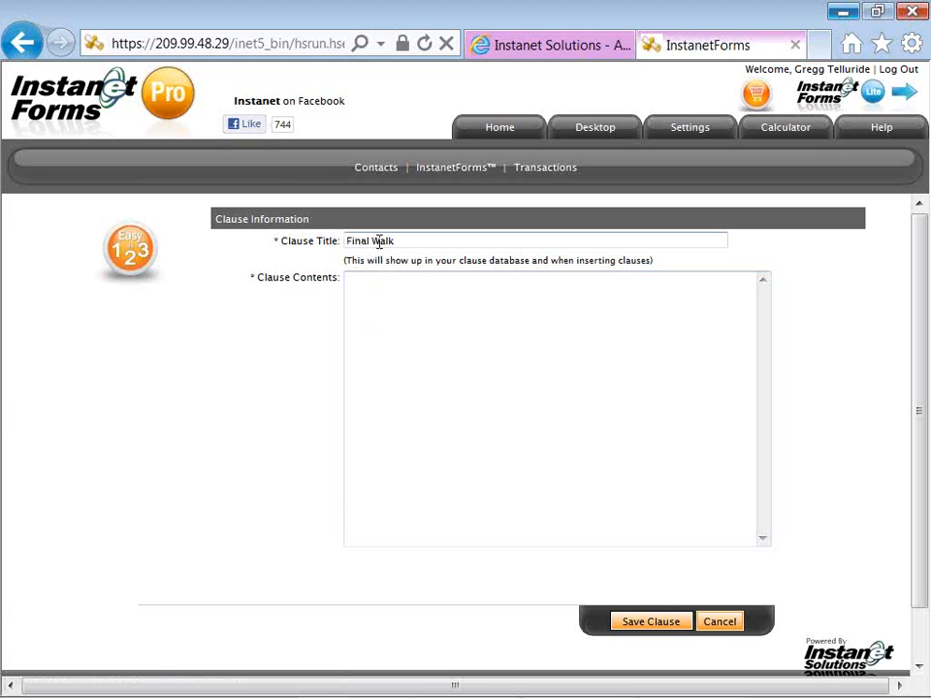
pyautogui.write('Through')
pyautogui.press('Tab')
pyautogui.write('Lan')
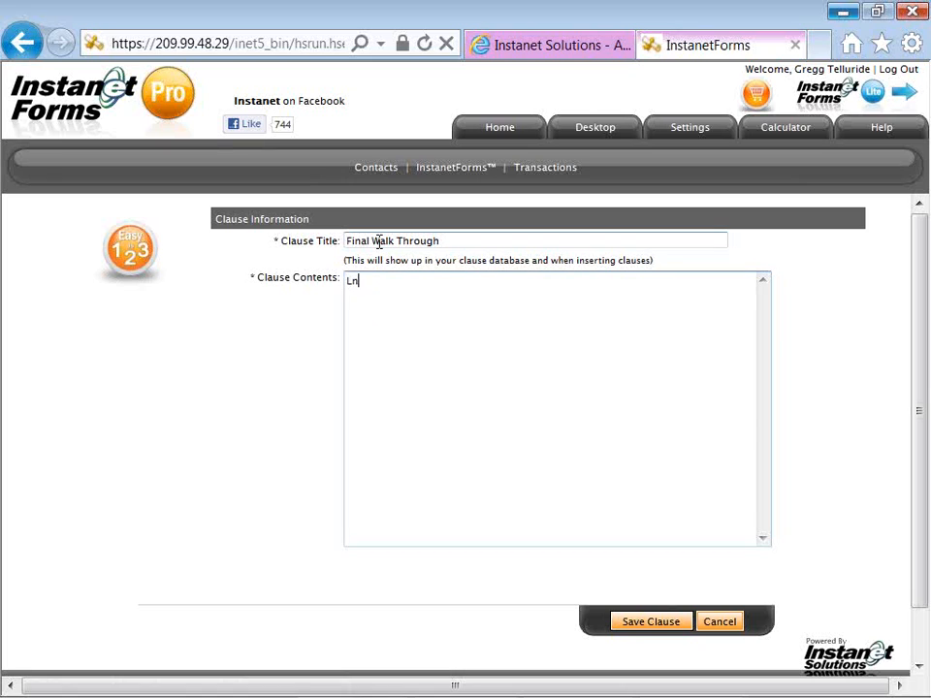
pyautogui.write('guage used when requesting pe')
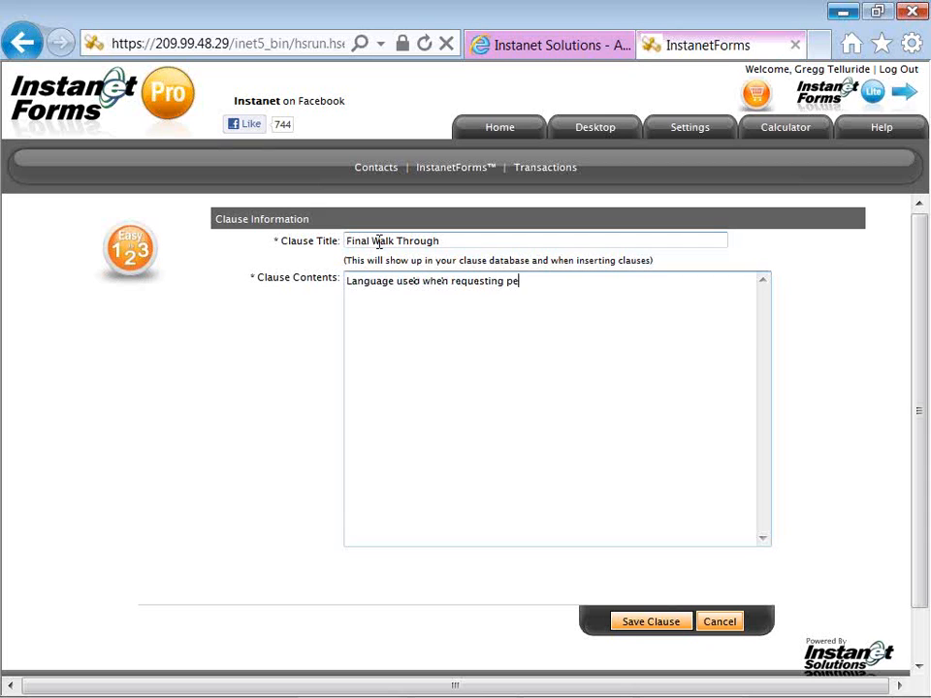
pyautogui.write('rmission for final wa')
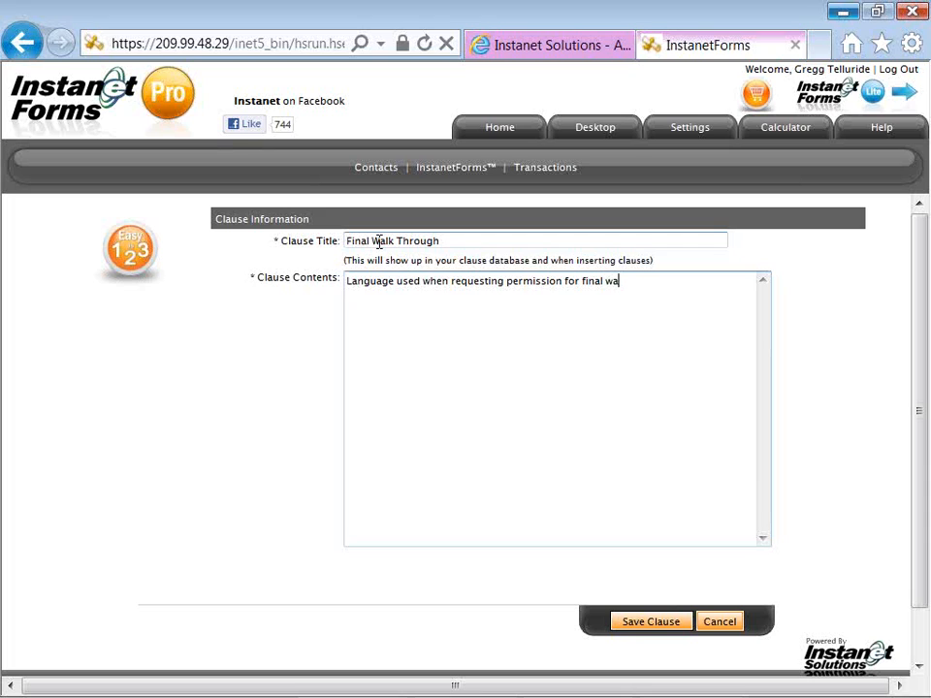
pyautogui.write('lk through prior to closing and fun')
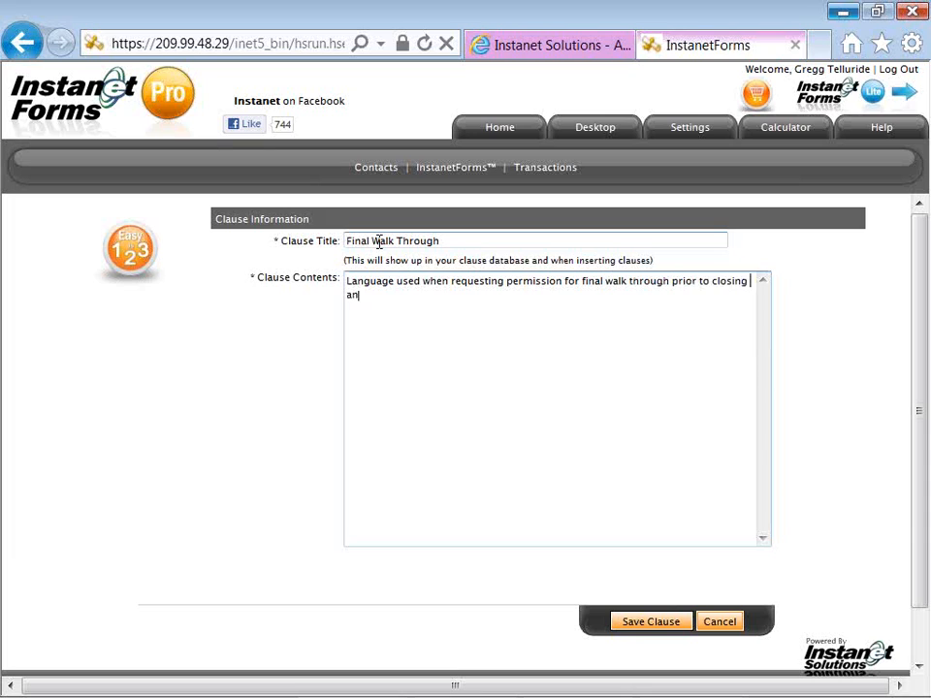
pyautogui.write('ding,')
pyautogui.doubleClick(368, 243)
pyautogui.click(394, 280)
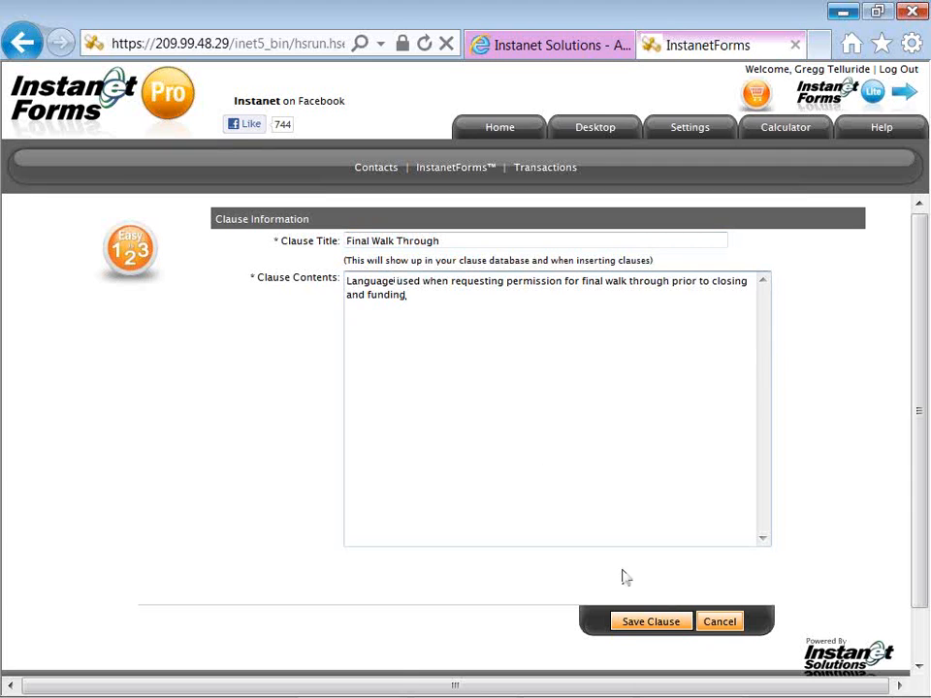
pyautogui.click(646, 630)
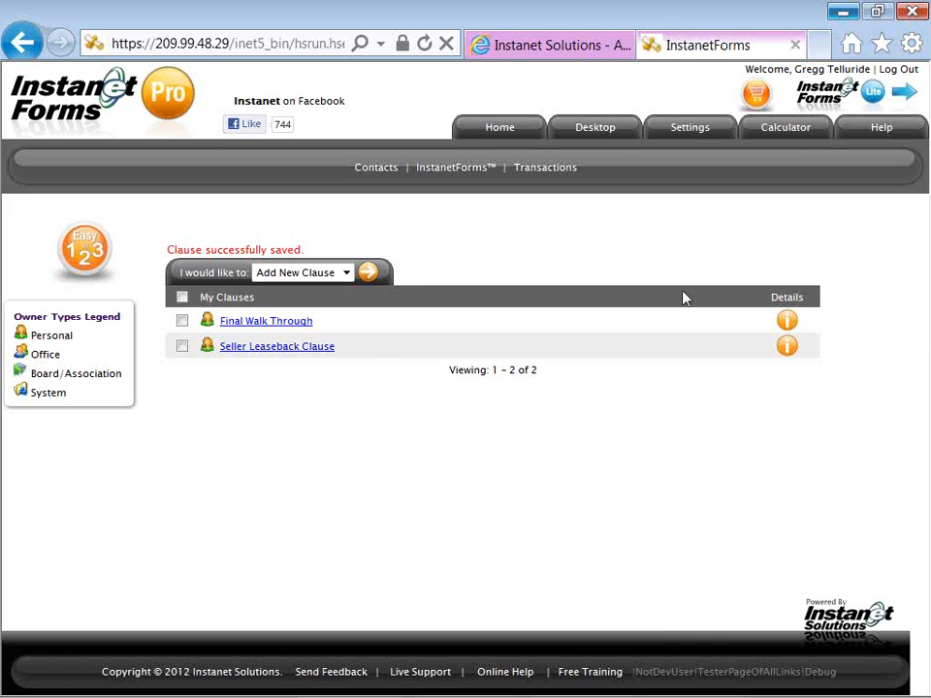
# Step: Start a new share group under Sharing settings and name it 'office share'
pyautogui.click(690, 135)
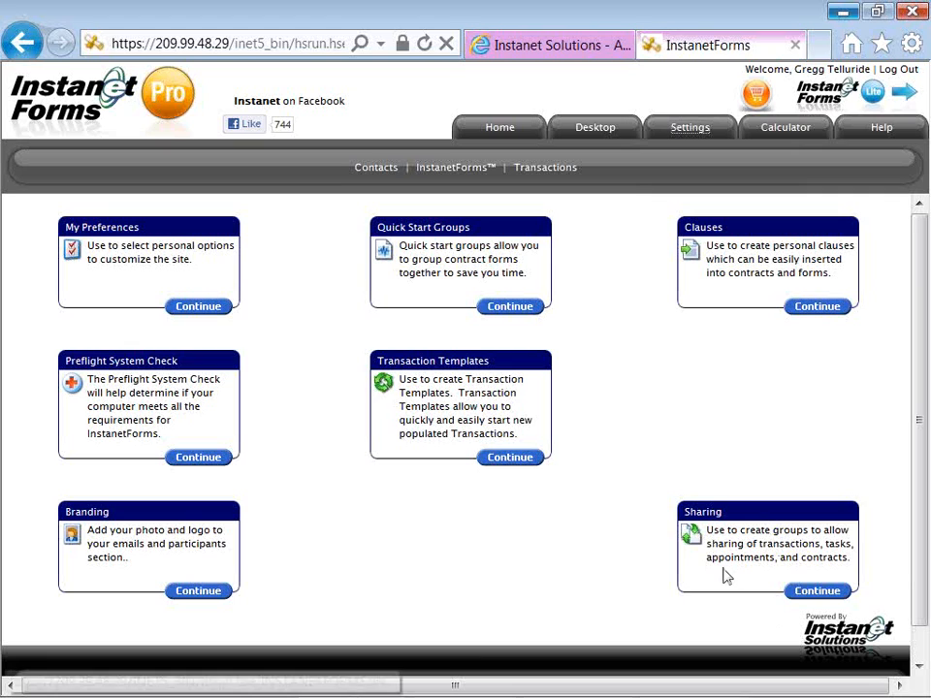
pyautogui.click(796, 593)
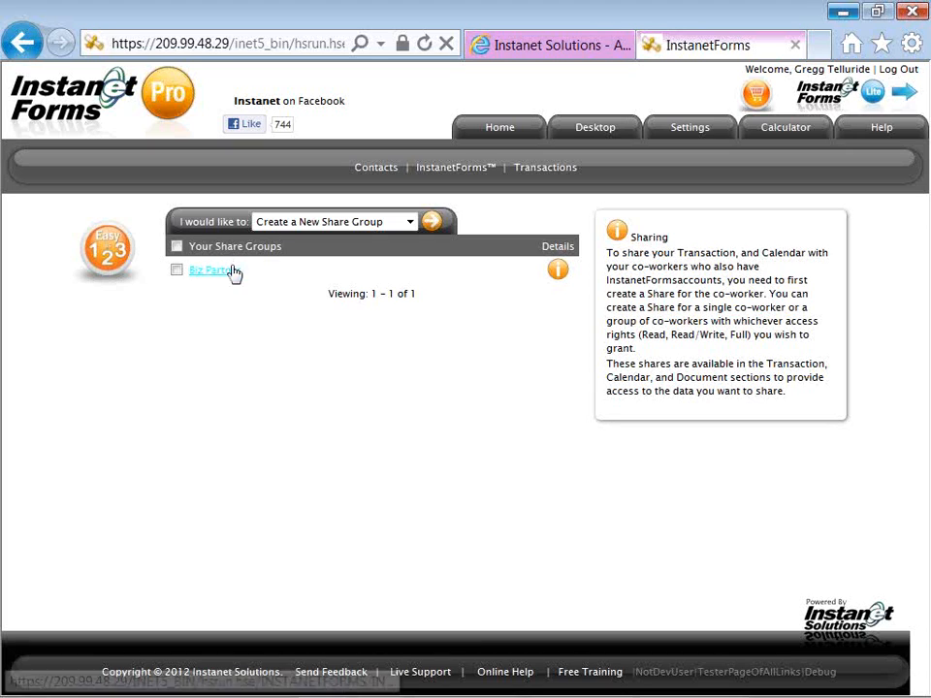
pyautogui.click(432, 225)
pyautogui.click(389, 303)
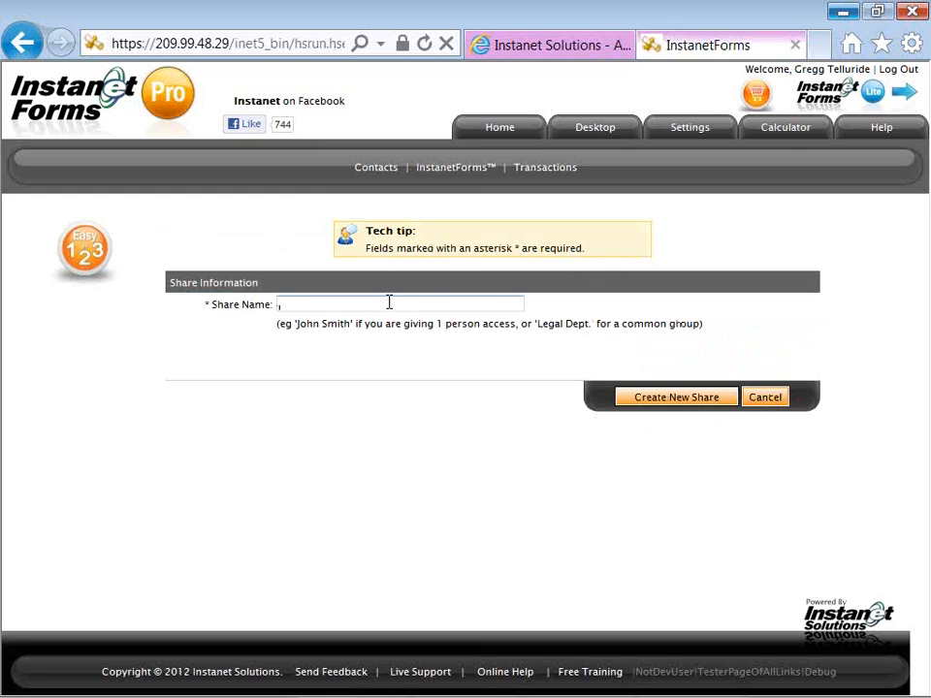
pyautogui.write('office share')
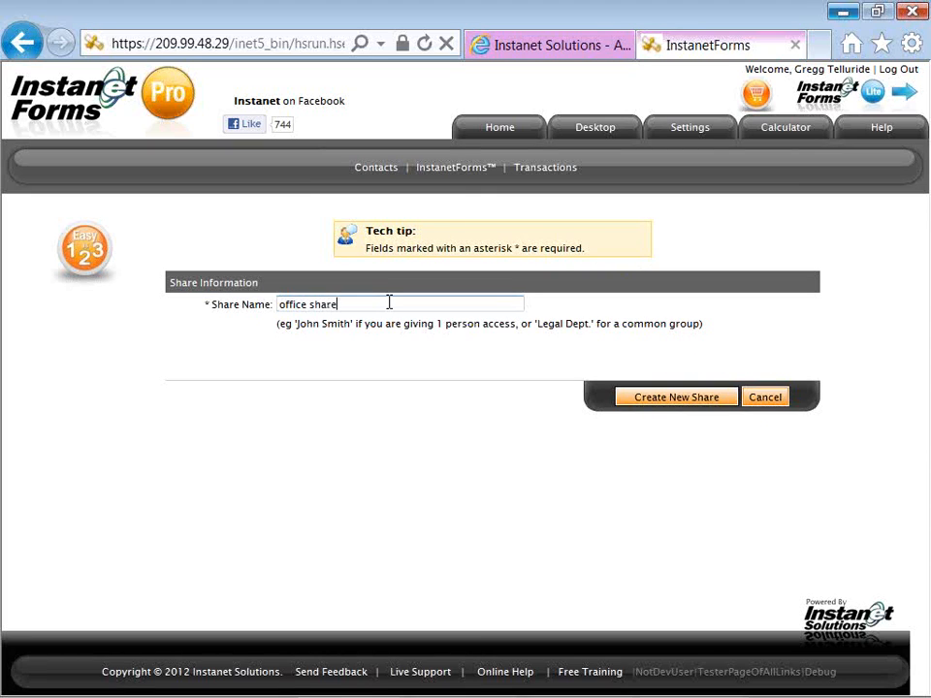
# Step: Add both available users, including Instanet Solutions, with Write access and save 'office share'
pyautogui.click(615, 403)
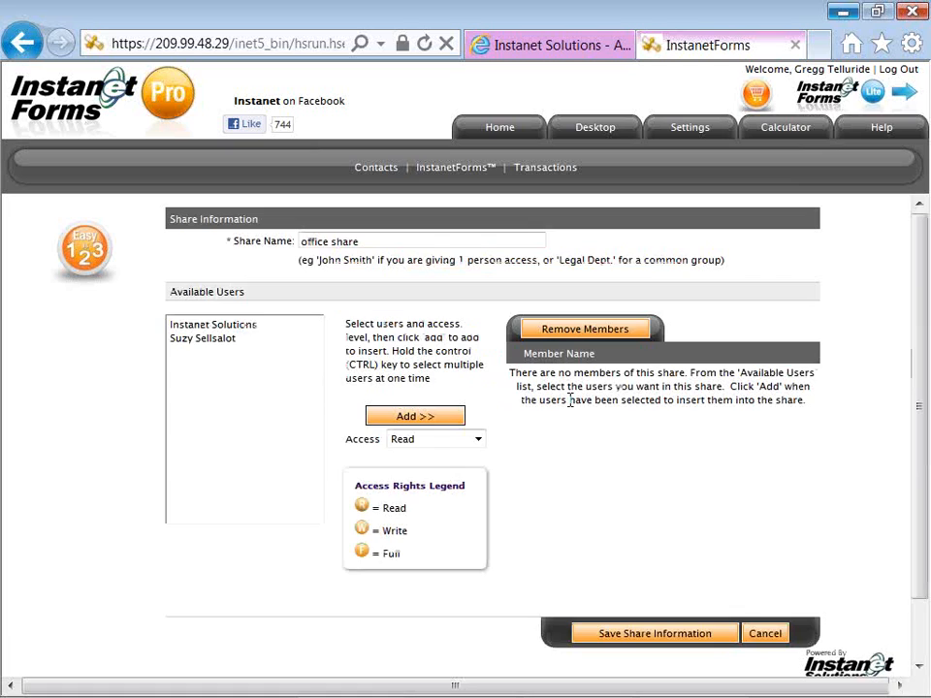
pyautogui.click(191, 341)
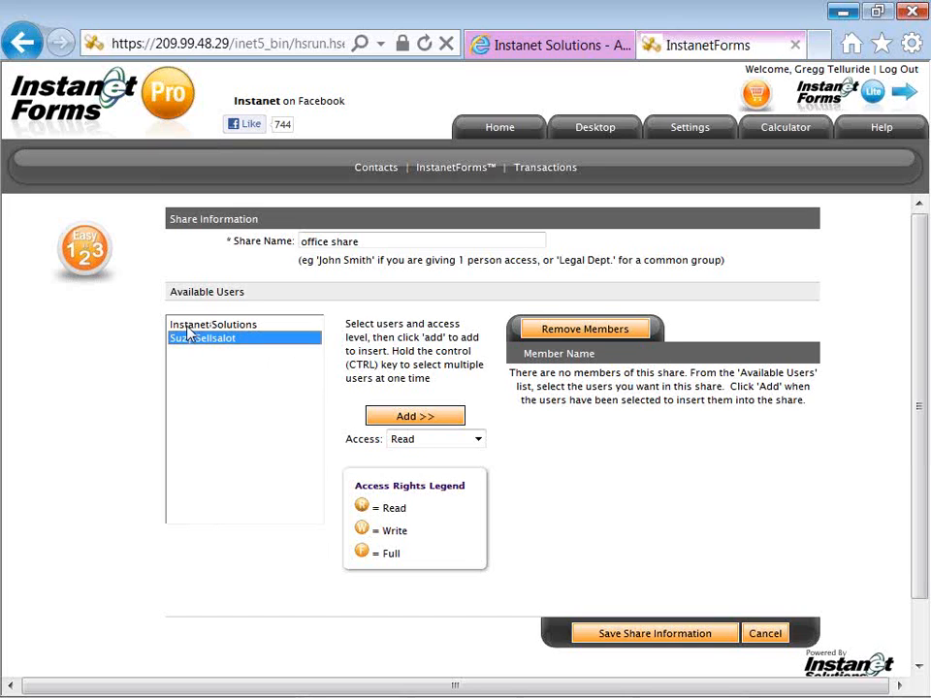
pyautogui.keyDown('ctrl'); pyautogui.click(189, 327); pyautogui.keyUp('ctrl')
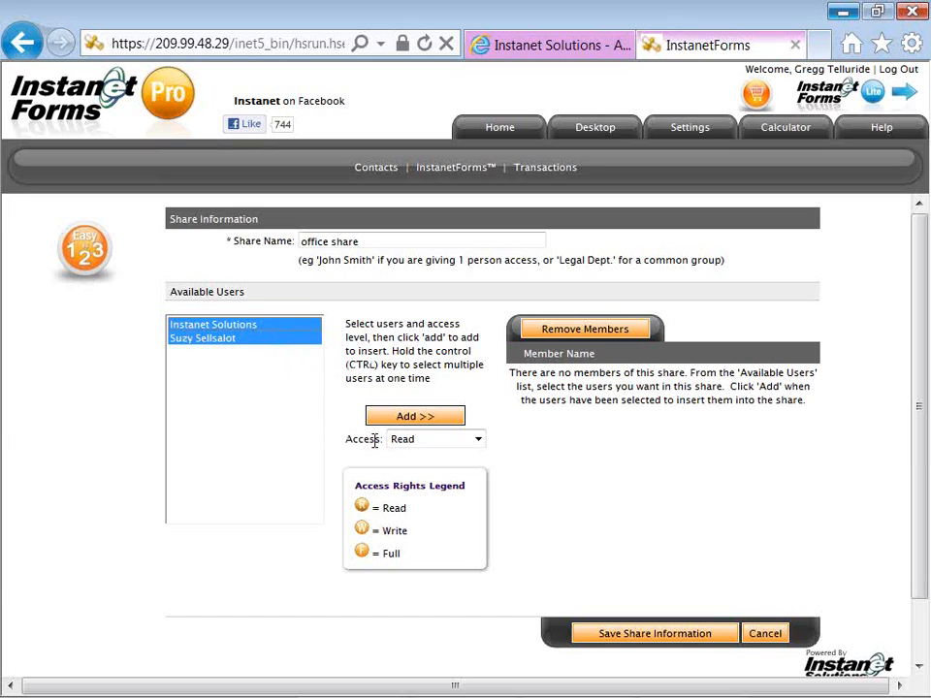
pyautogui.click(418, 441)
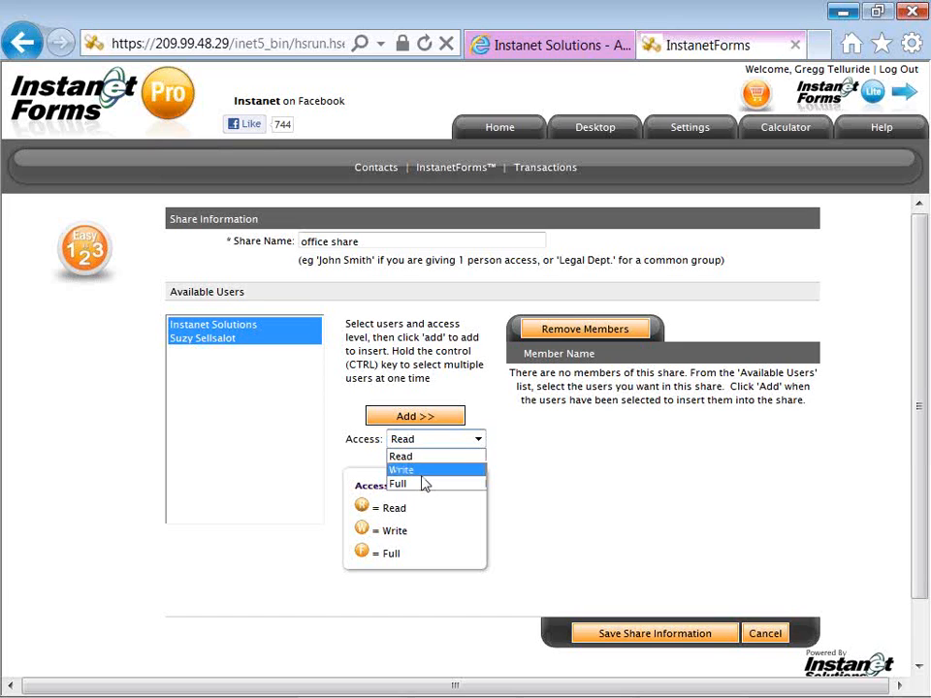
pyautogui.click(421, 470)
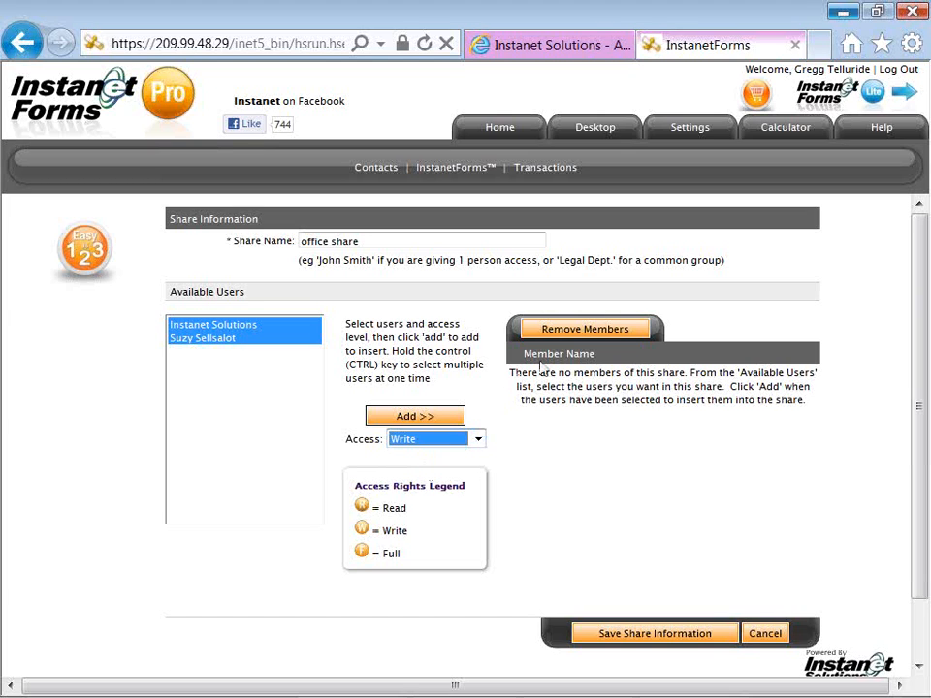
pyautogui.click(456, 417)
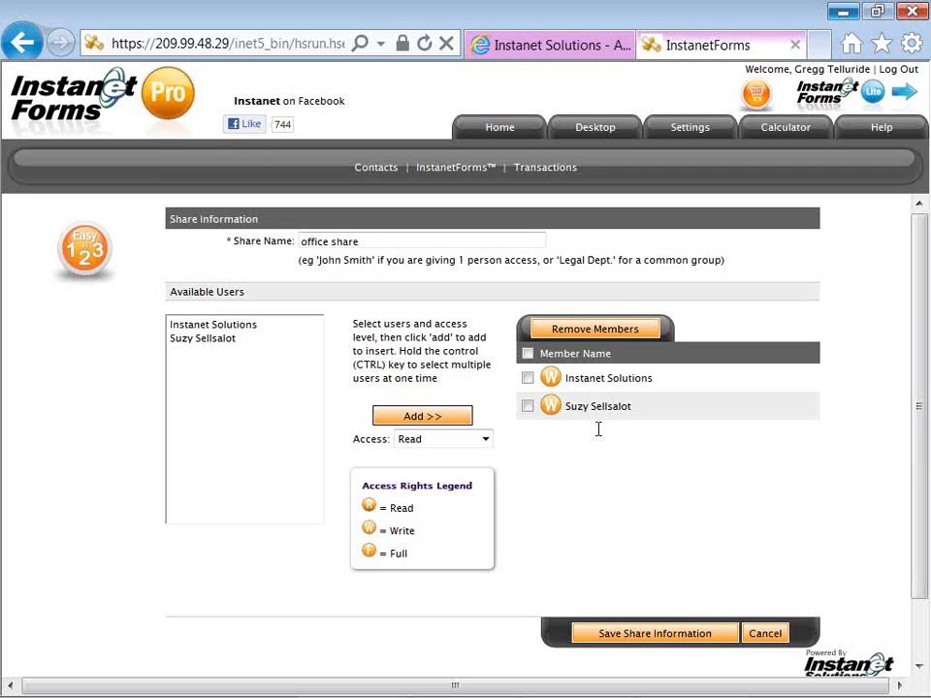
pyautogui.click(642, 635)
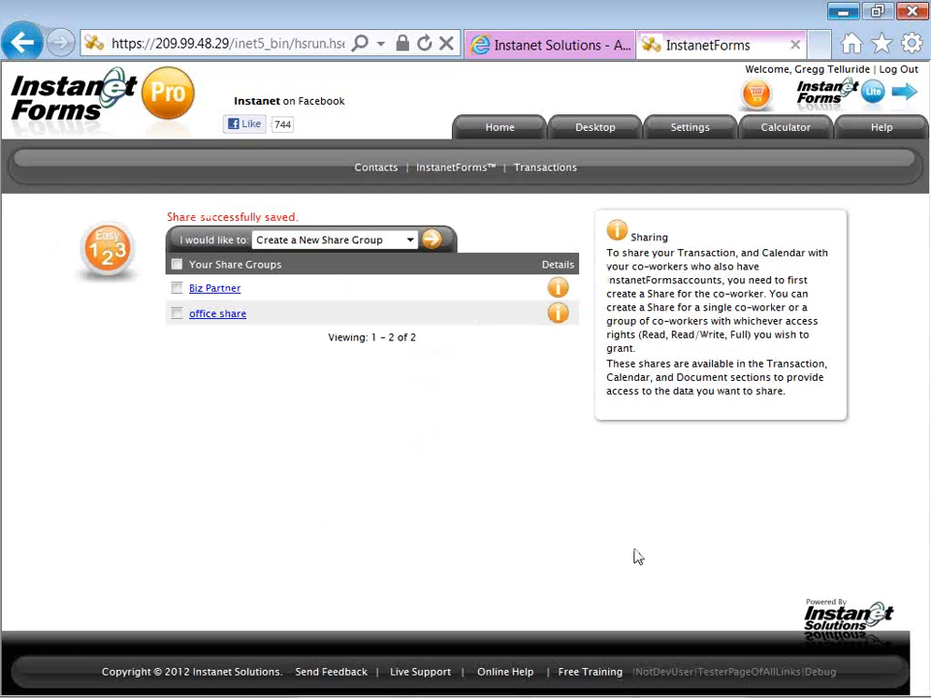
pyautogui.click(691, 129)
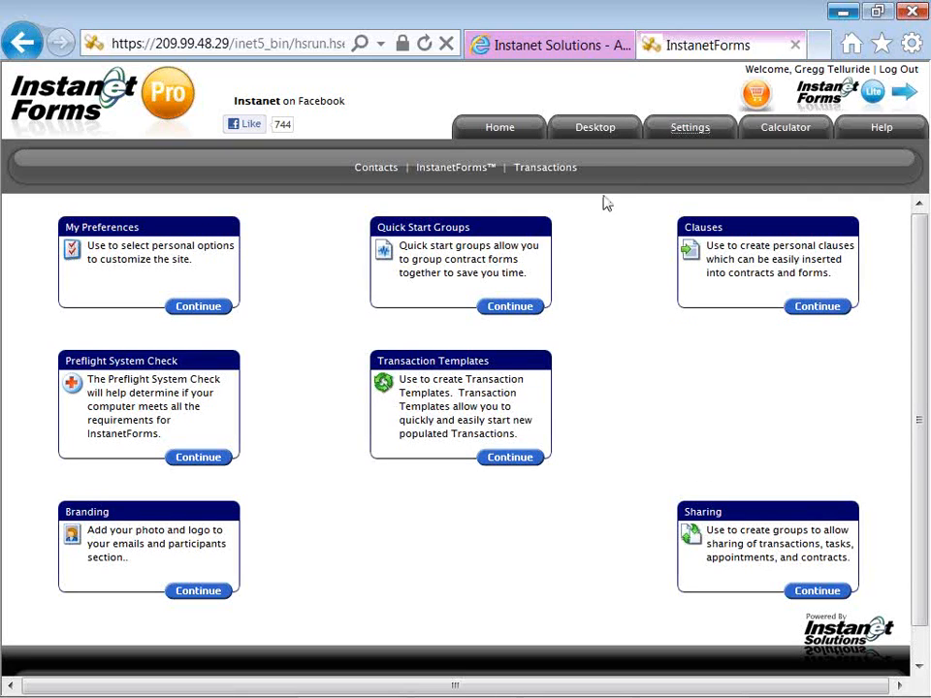
# Step: Go to My Desktop and begin a new transaction
pyautogui.click(594, 136)
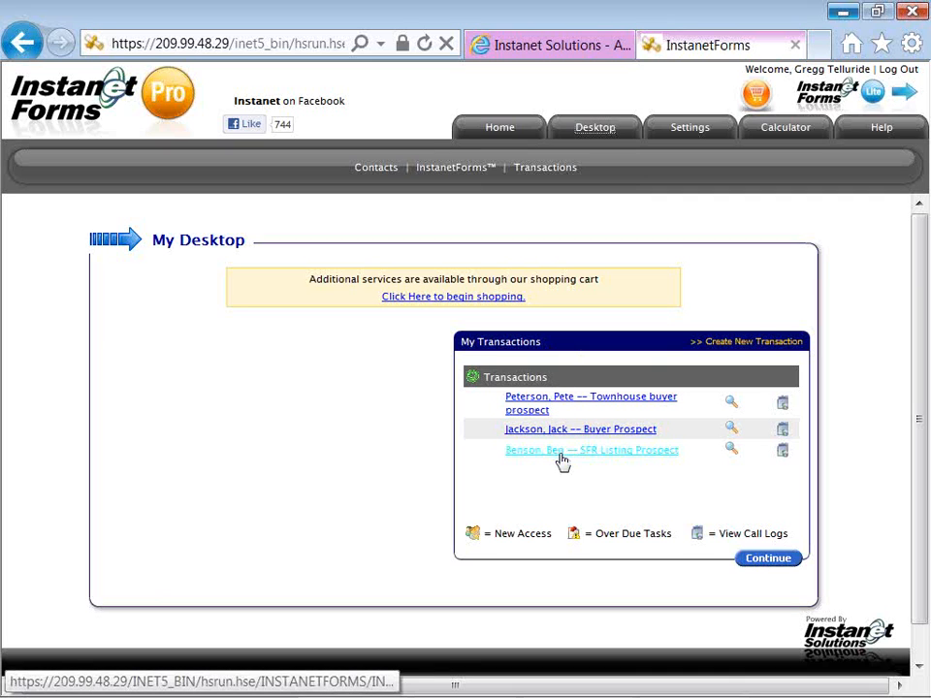
pyautogui.click(724, 355)
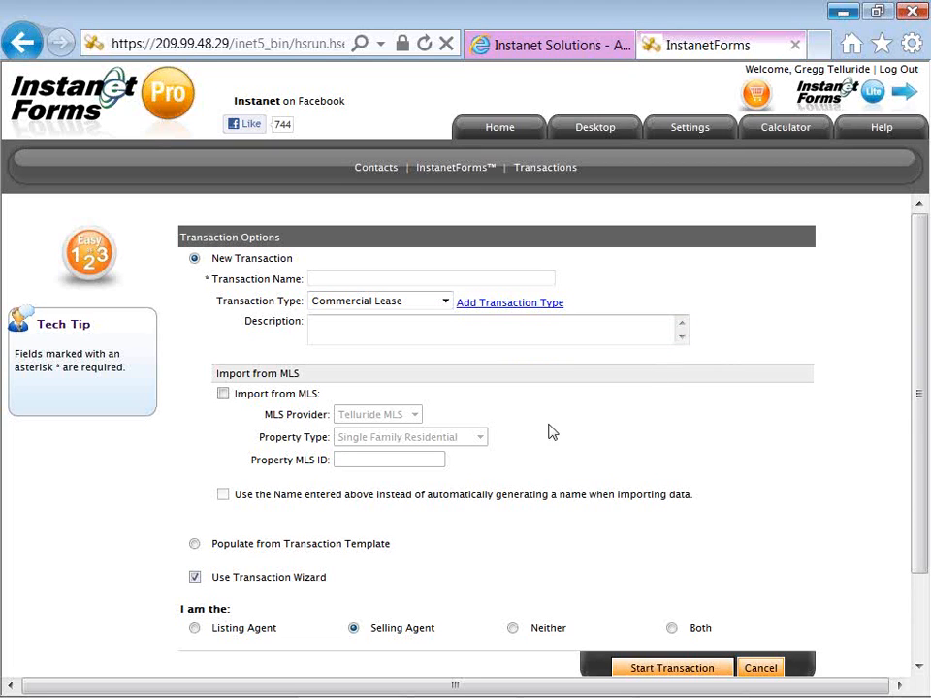
# Step: Name the transaction with the client's name and property address, populating from a template with the wizard off
pyautogui.click(195, 260)
pyautogui.click(195, 545)
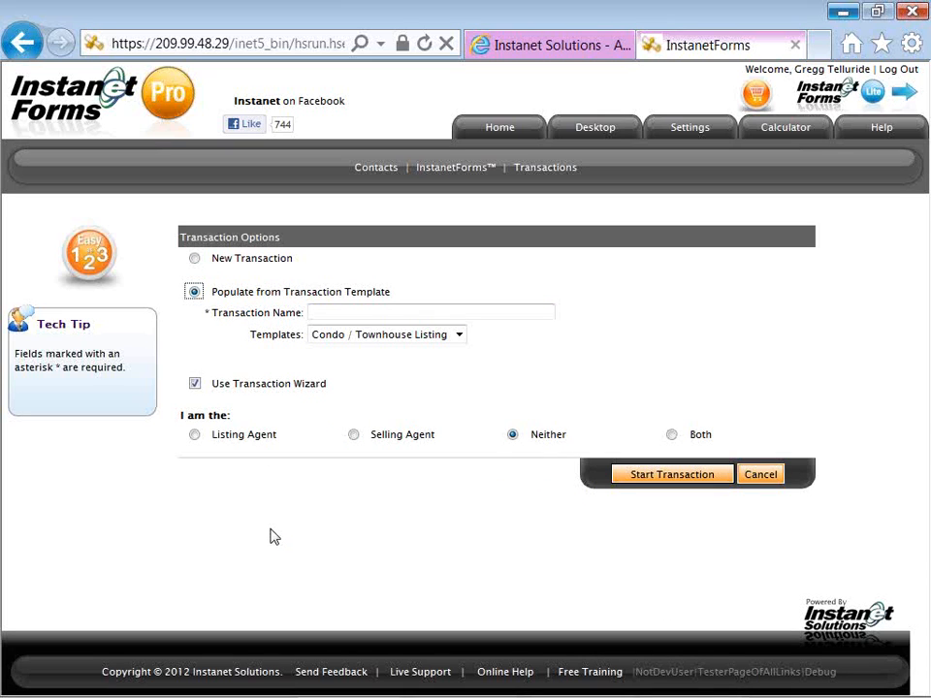
pyautogui.click(352, 309)
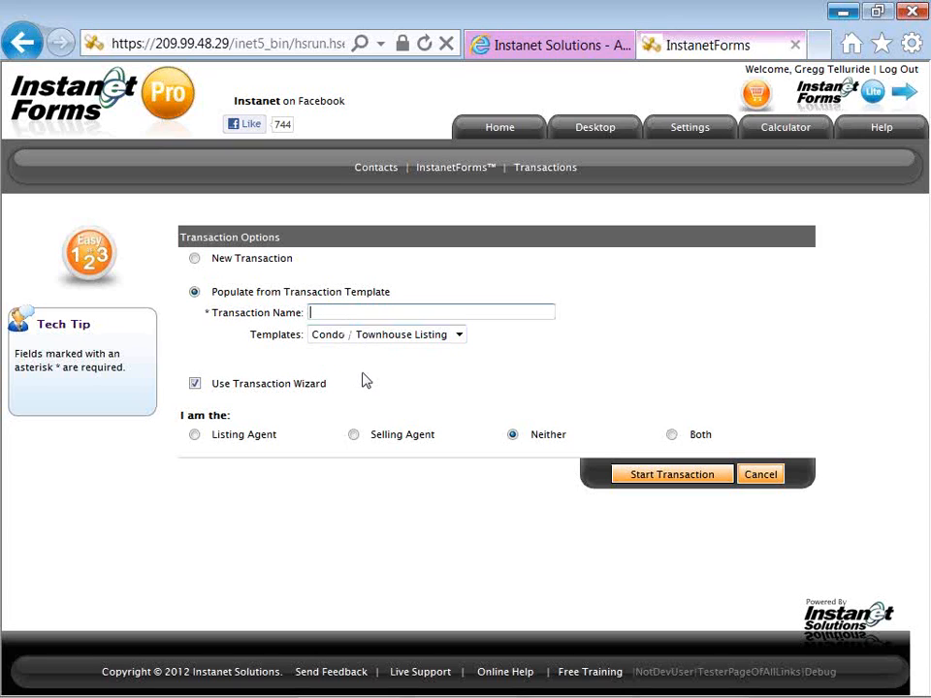
pyautogui.write('Cellare, Sam -- 456 Pine St')
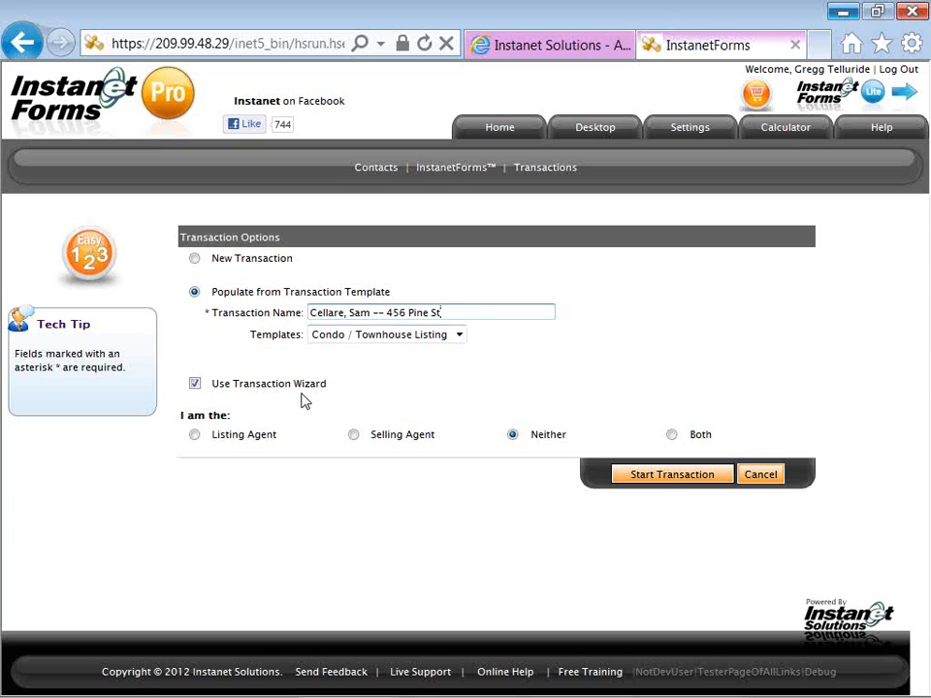
pyautogui.click(195, 386)
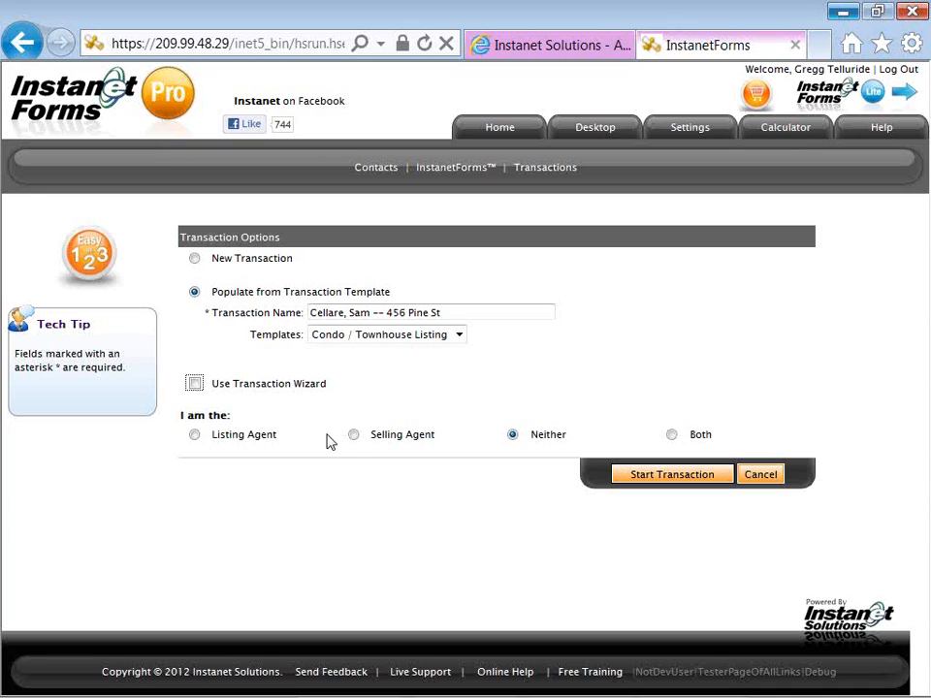
# Step: Choose the Listing Agent role and the Condo / Townhouse Listing template, then create the transaction
pyautogui.click(196, 438)
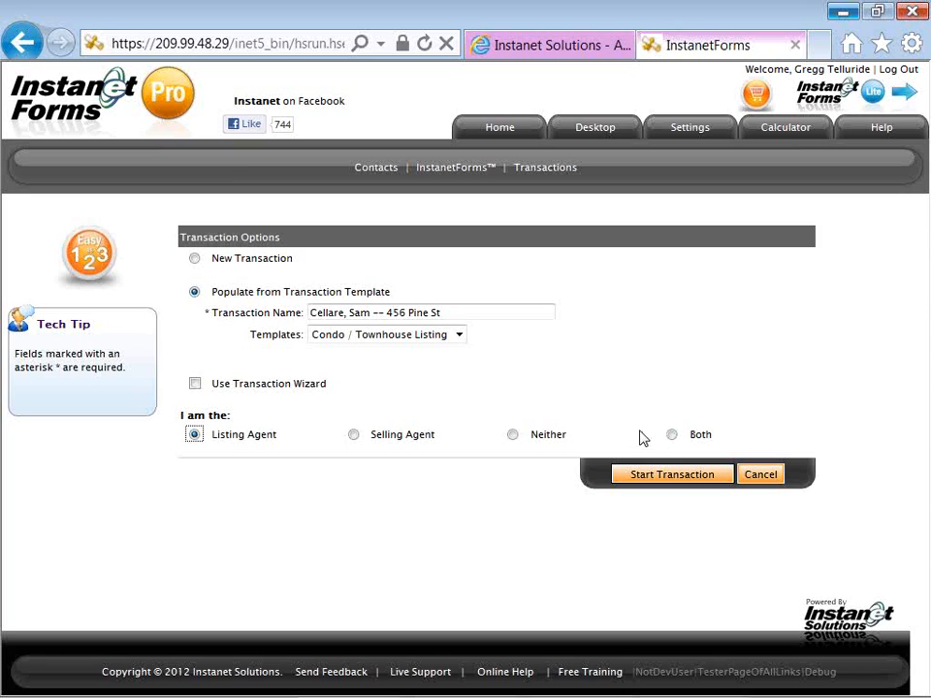
pyautogui.click(646, 482)
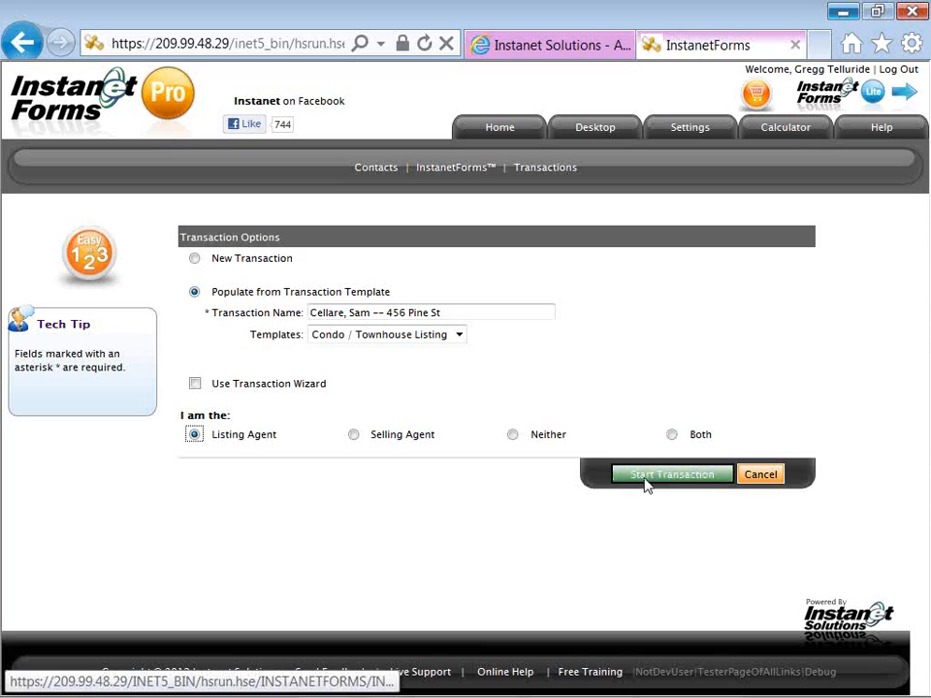
pyautogui.click(460, 335)
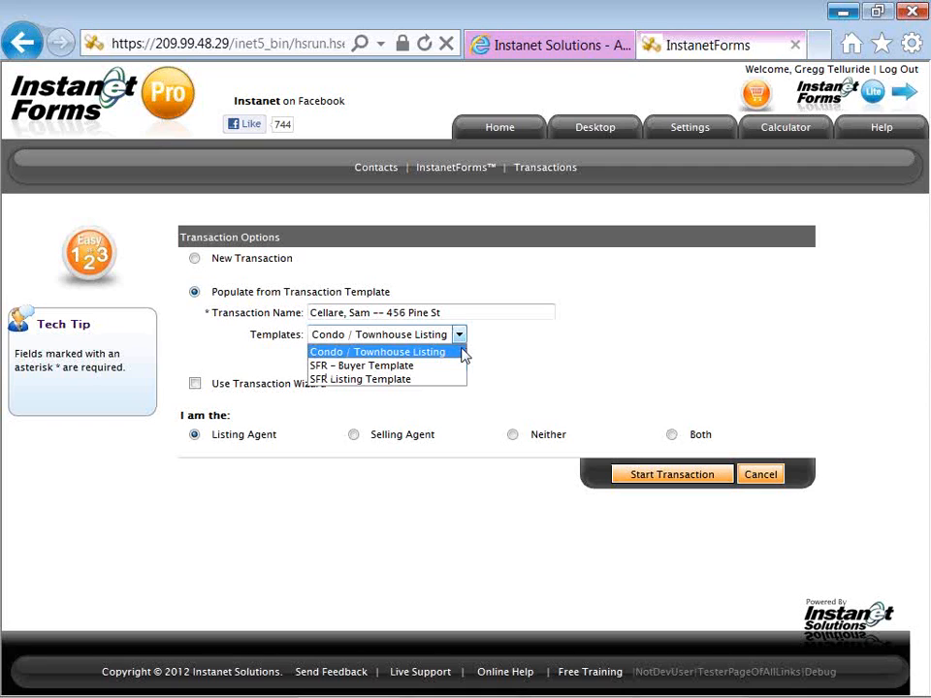
pyautogui.click(463, 352)
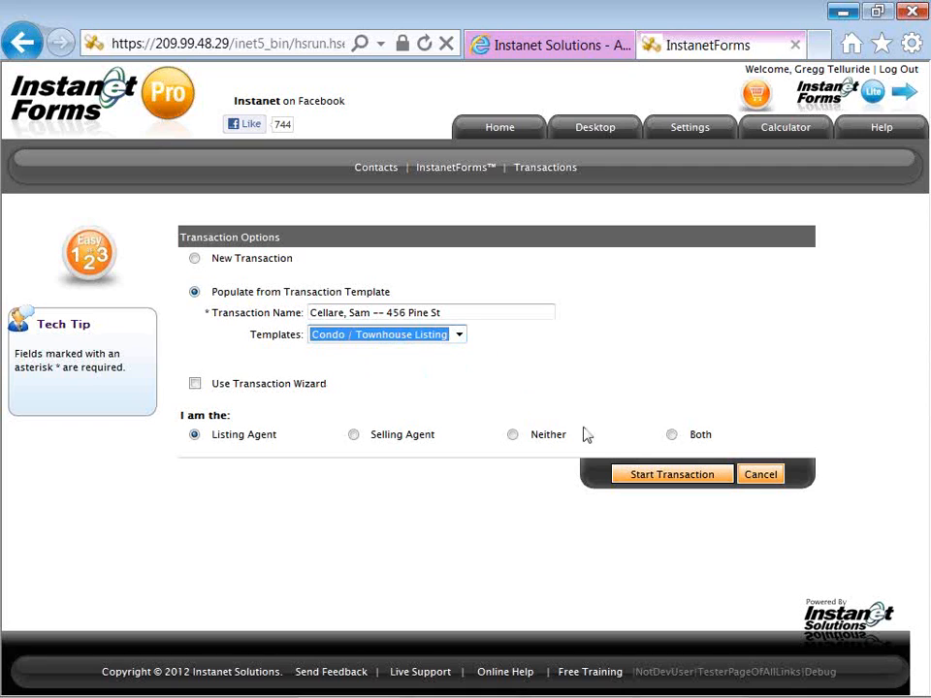
pyautogui.click(626, 479)
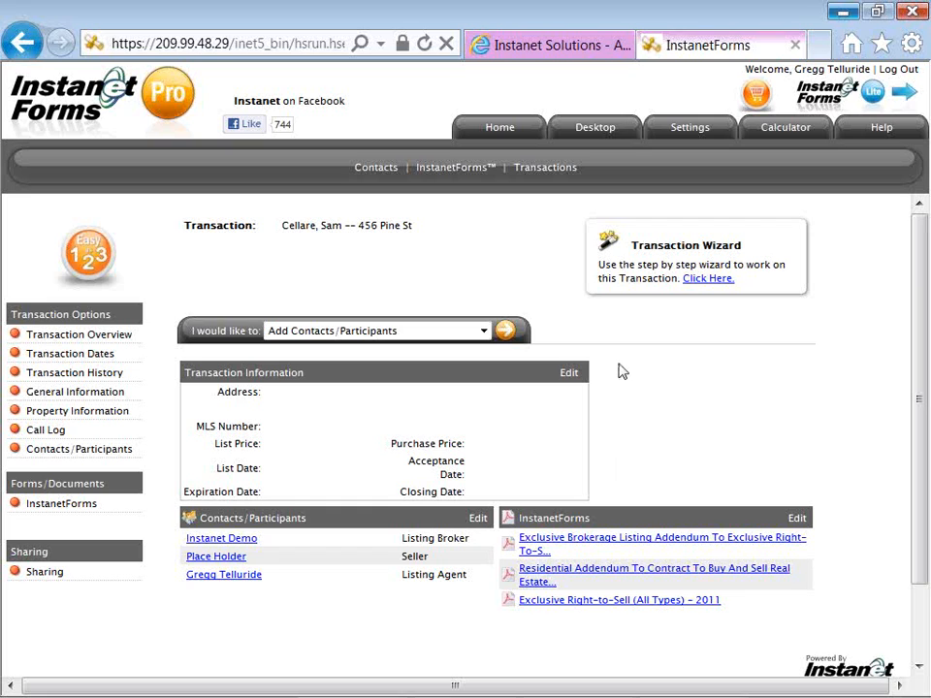
# Step: Launch the Transaction Wizard for the new transaction
pyautogui.click(696, 280)
# Step: Replace the placeholder seller with the seller's name and street address, also adding them to contacts
pyautogui.click(244, 561)
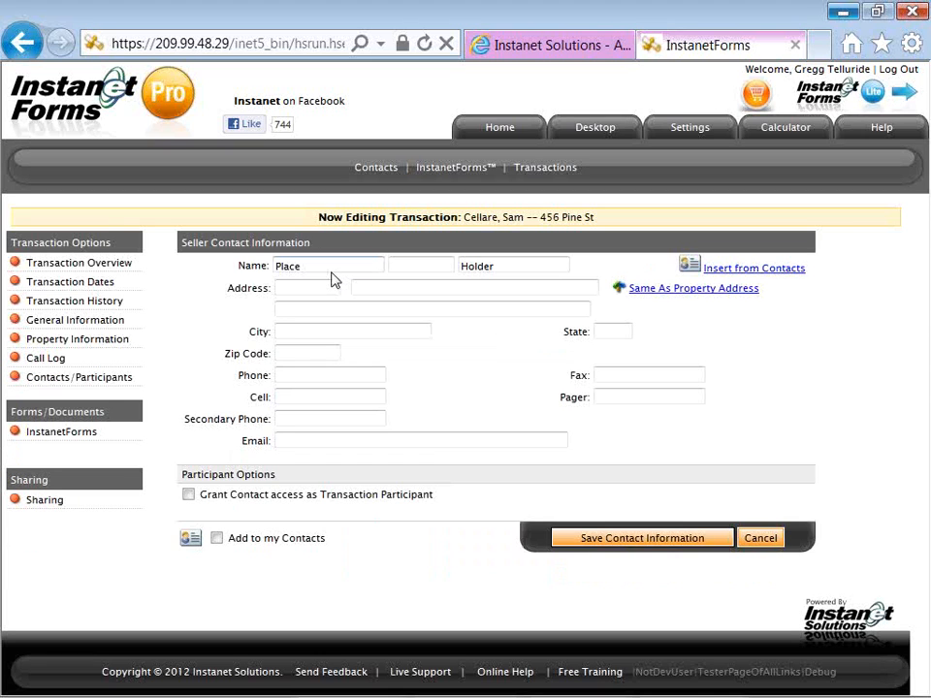
pyautogui.moveTo(303, 263); pyautogui.dragTo(272, 265)
pyautogui.write('Sam')
pyautogui.press('Tab')
pyautogui.press('Tab')
pyautogui.write('C')
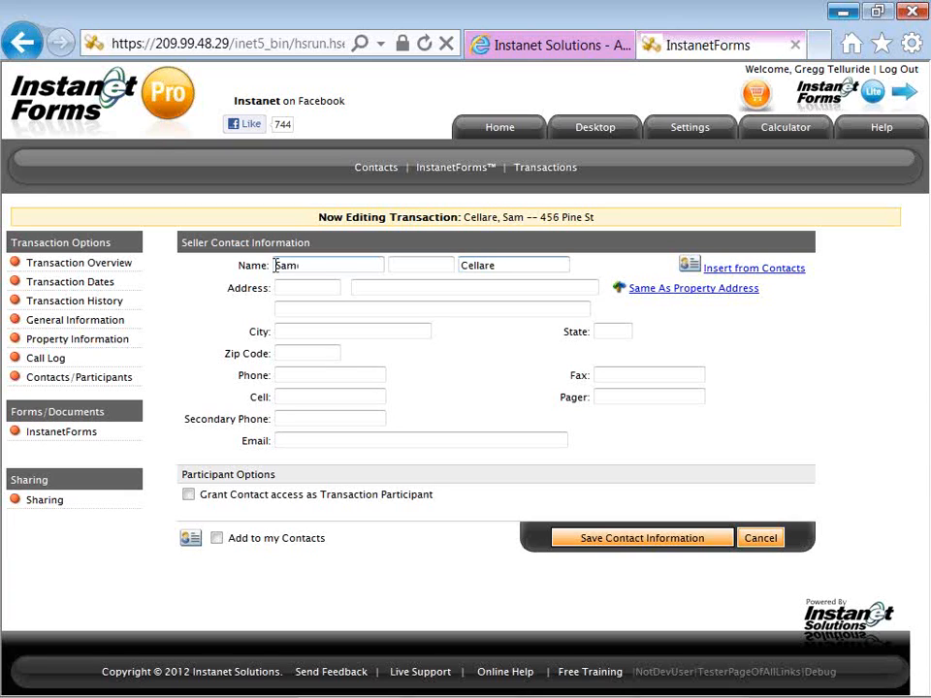
pyautogui.click(301, 289)
pyautogui.write('456')
pyautogui.press('Tab')
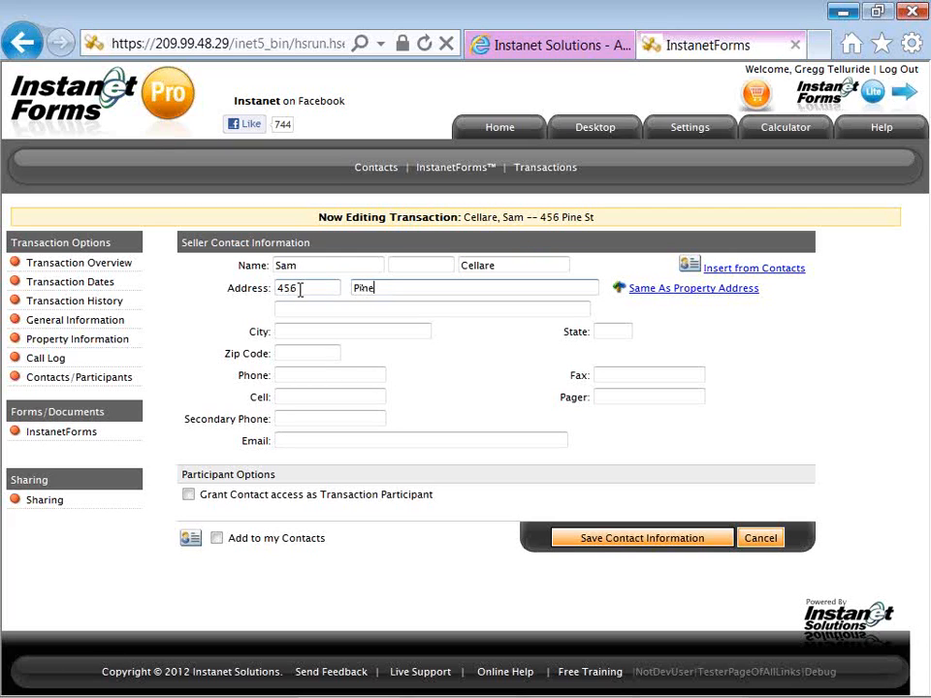
pyautogui.write('Pine Street')
pyautogui.click(216, 539)
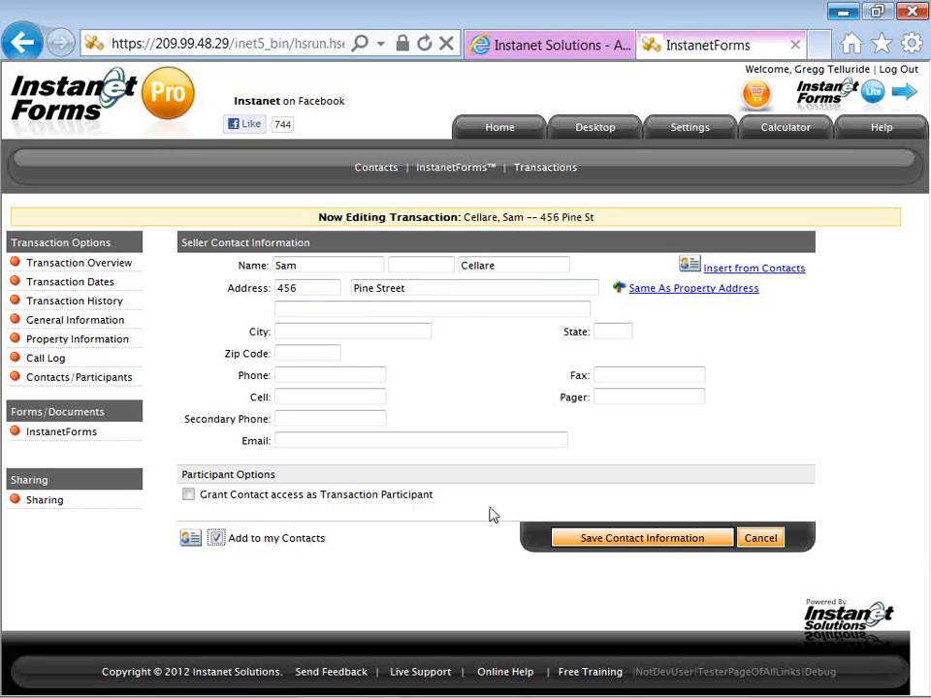
pyautogui.click(564, 542)
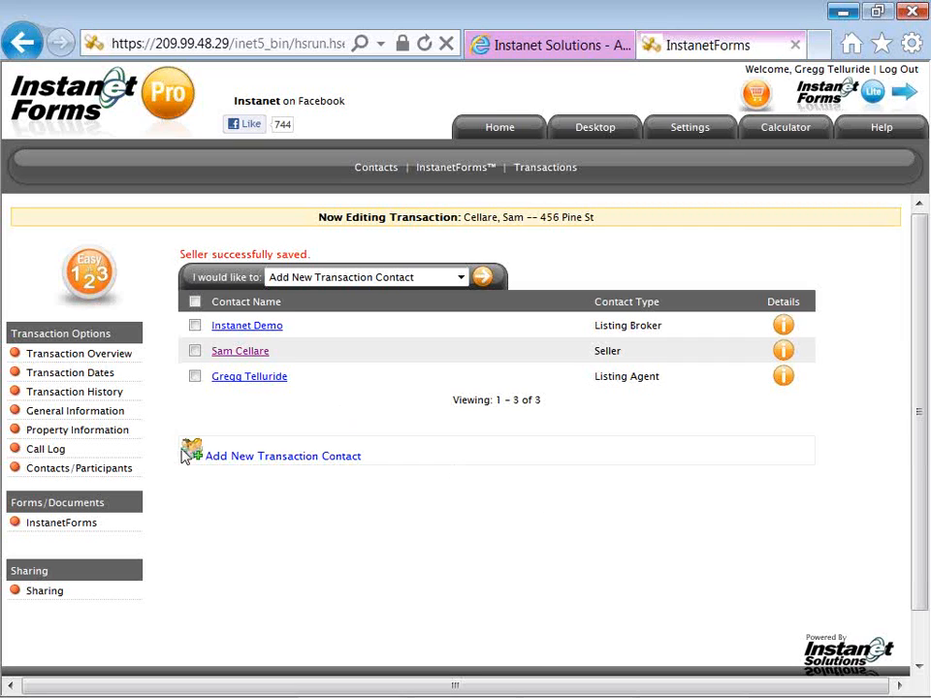
# Step: Return to the transaction overview and open its InstanetForms forms list
pyautogui.click(131, 360)
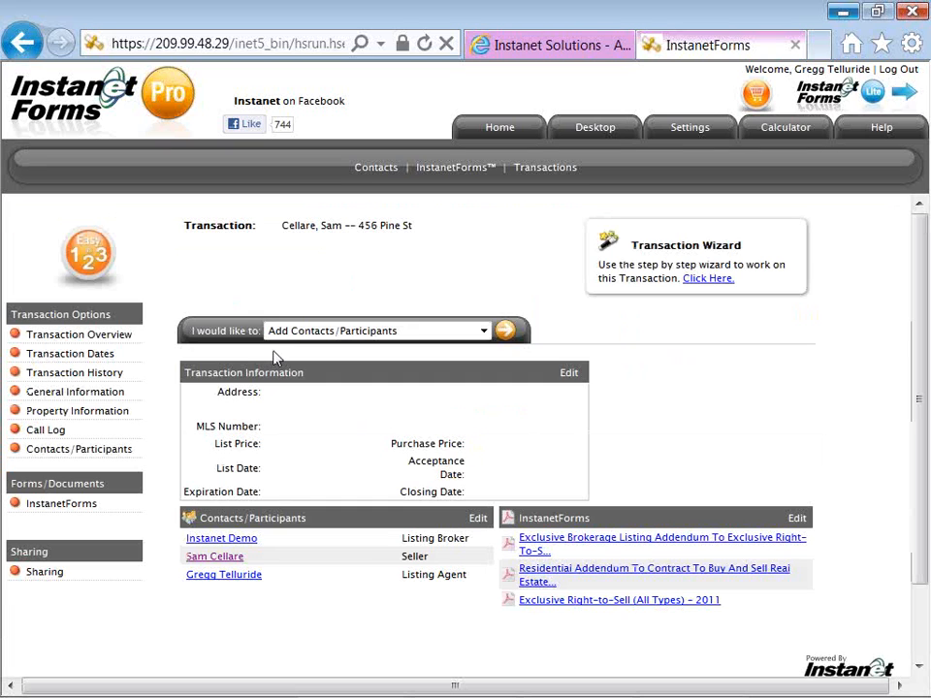
pyautogui.click(303, 335)
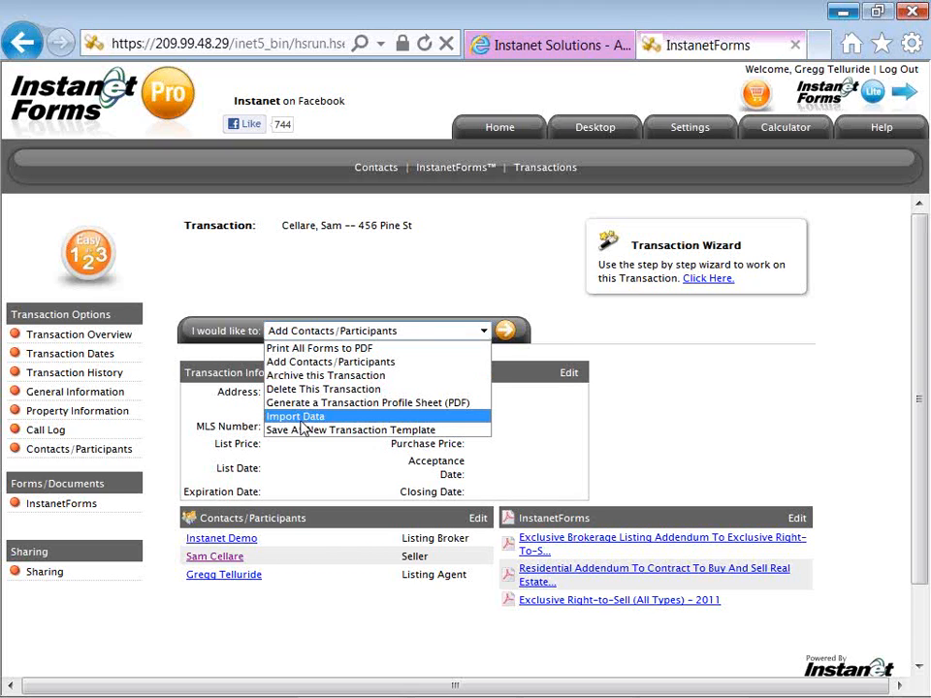
pyautogui.click(94, 511)
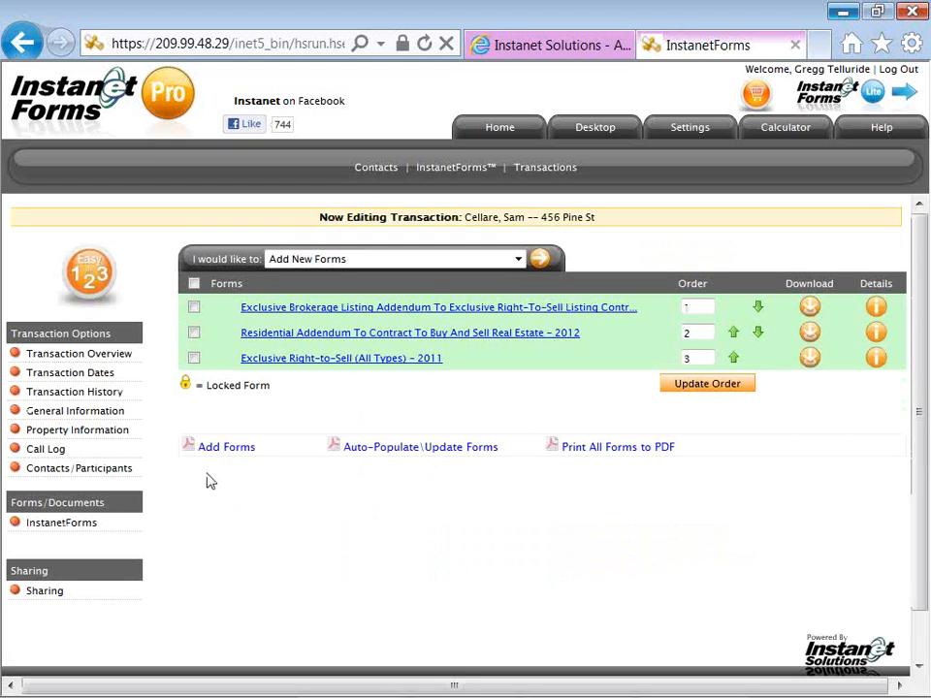
# Step: Auto-populate the forms, then open Exclusive Right-to-Sell (All Types) - 2011 in the editor
pyautogui.click(378, 452)
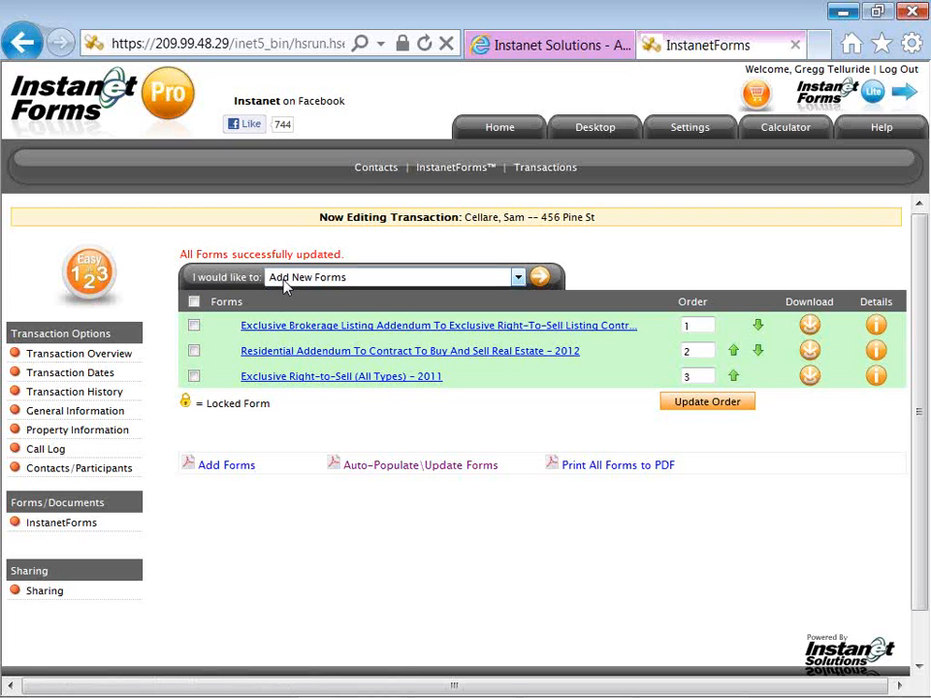
pyautogui.click(291, 386)
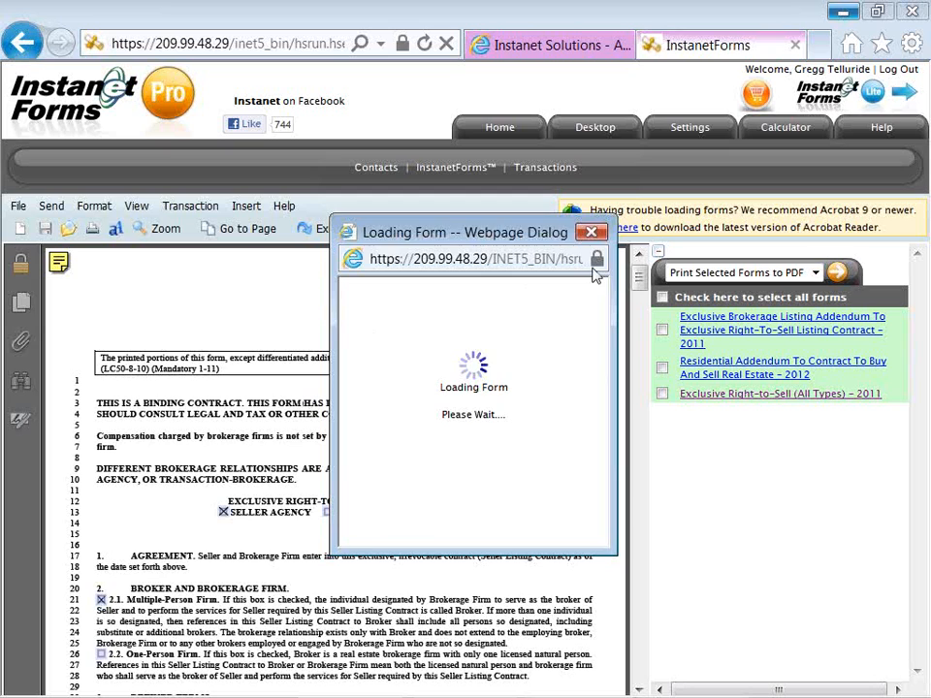
# Step: Collapse the forms panel and mark the listing as transaction-brokerage instead of seller agency
pyautogui.click(658, 254)
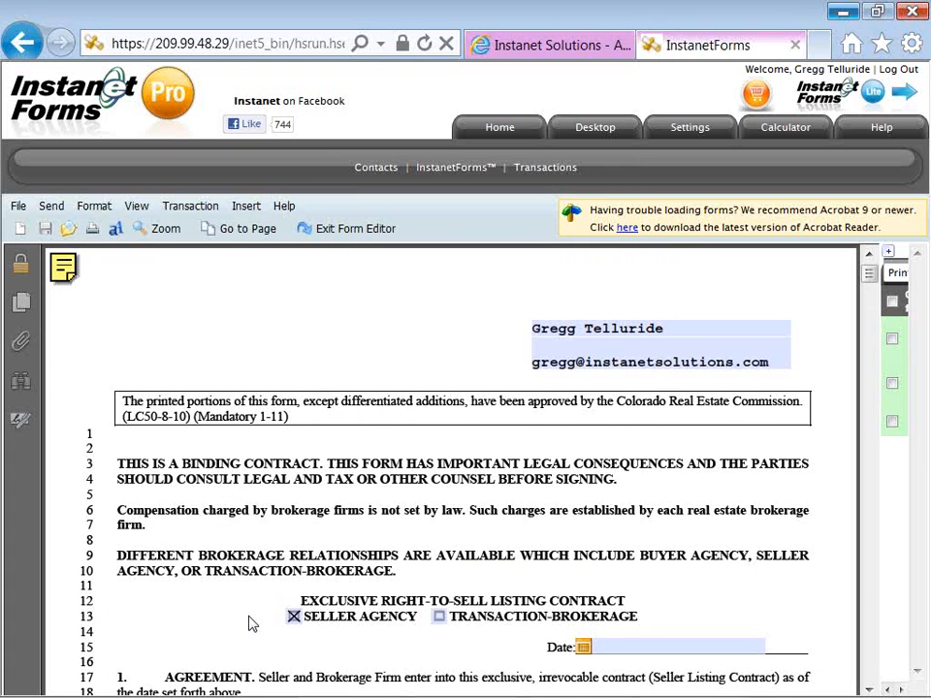
pyautogui.scroll(-2, 249, 621)
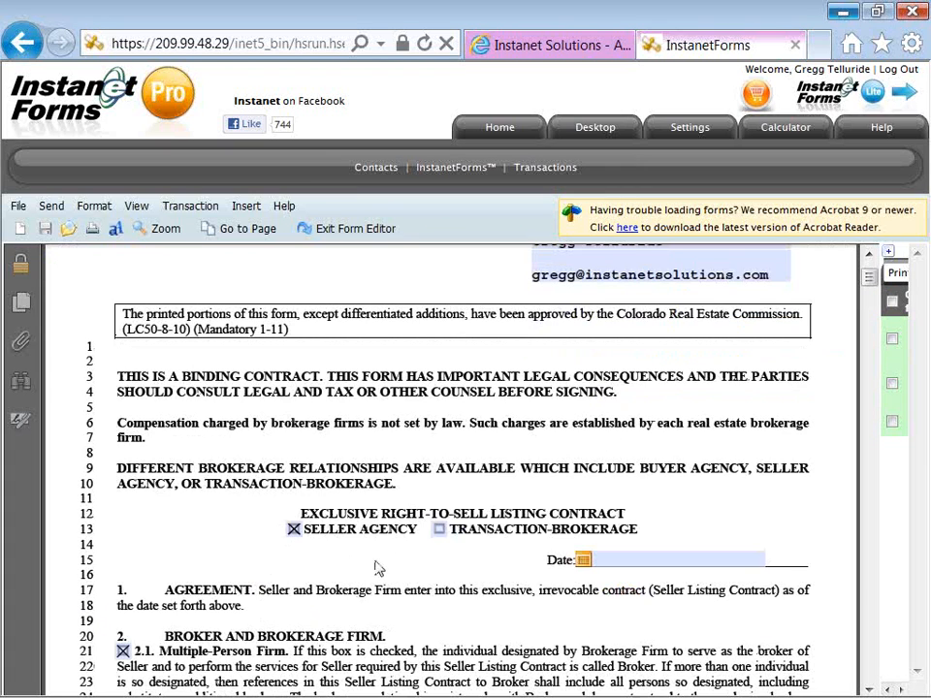
pyautogui.click(439, 531)
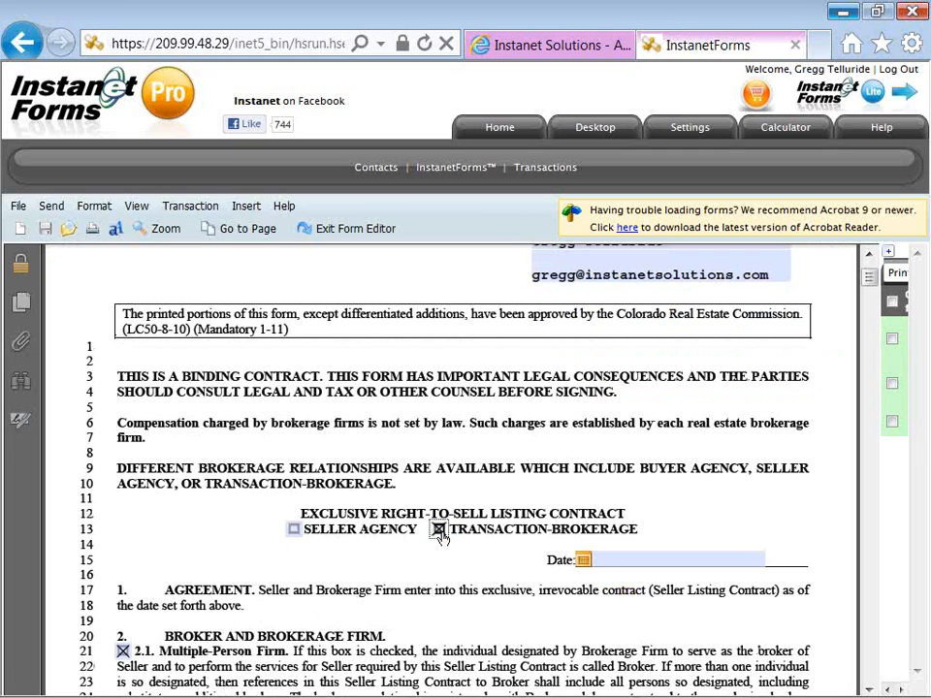
# Step: Scroll down the listing contract and select the listing period start date field
pyautogui.scroll(-2, 414, 599)
pyautogui.scroll(-4, 414, 599)
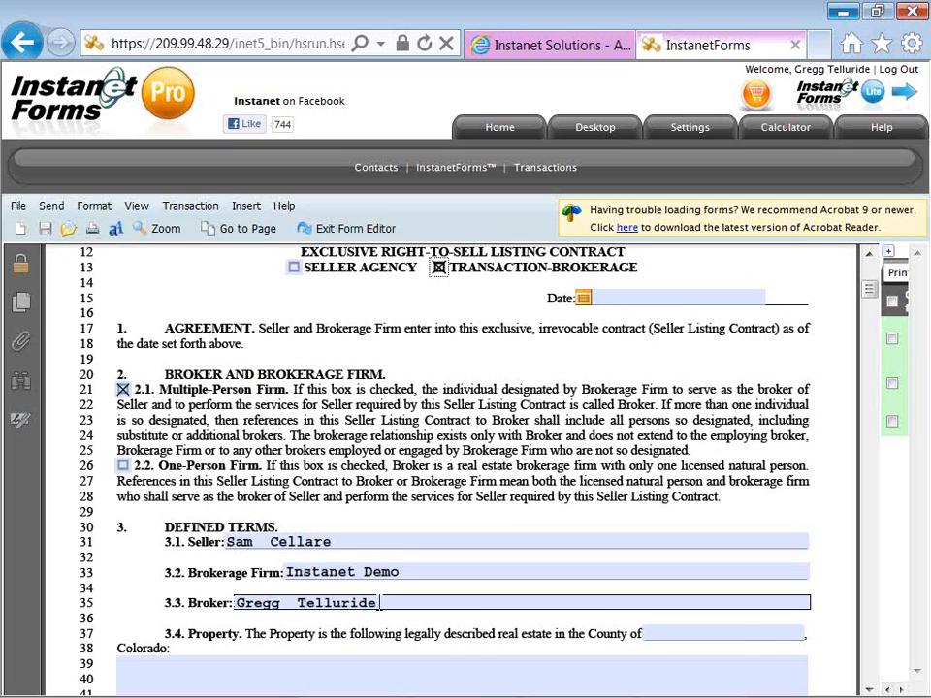
pyautogui.scroll(-2, 374, 596)
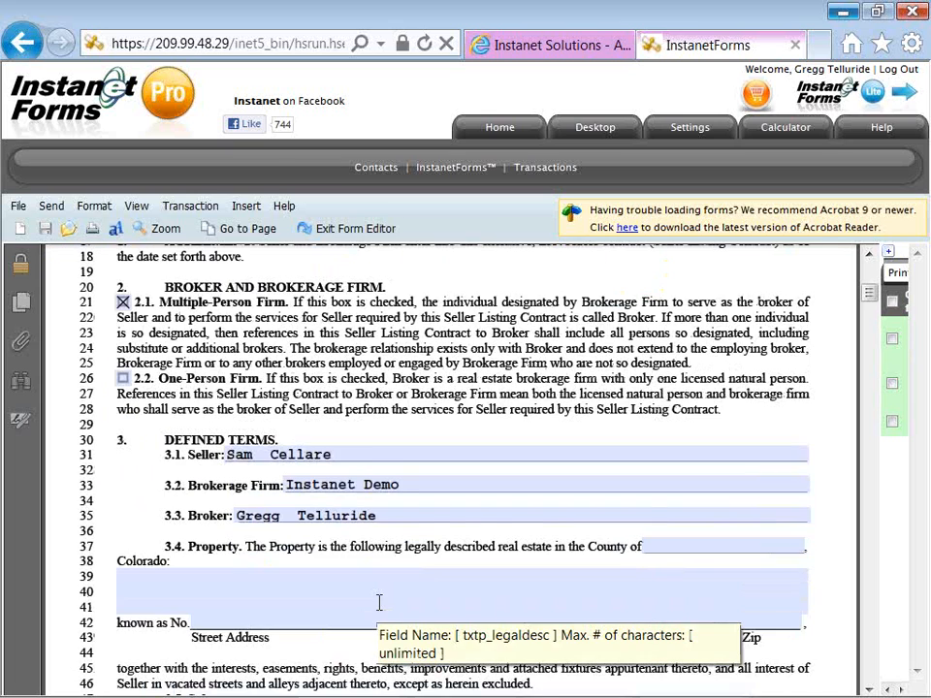
pyautogui.scroll(-2, 379, 602)
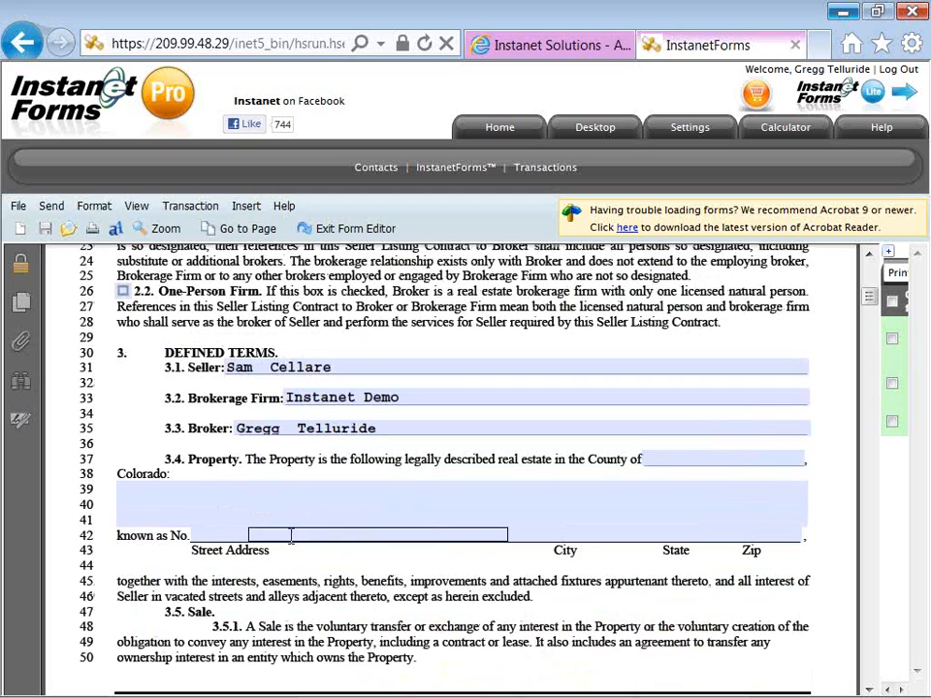
pyautogui.scroll(-6, 316, 563)
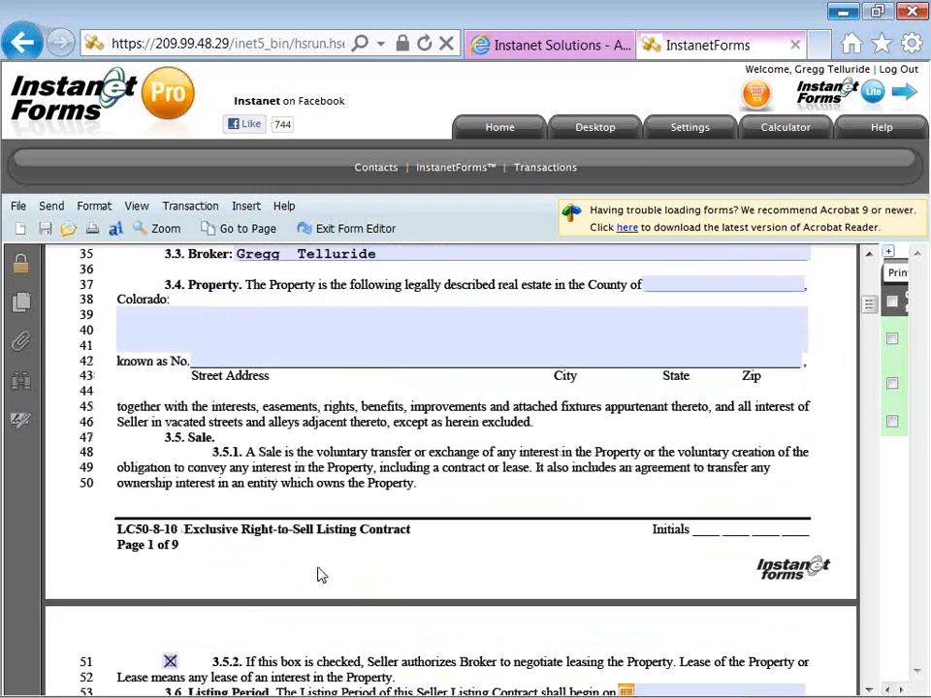
pyautogui.scroll(-2, 316, 564)
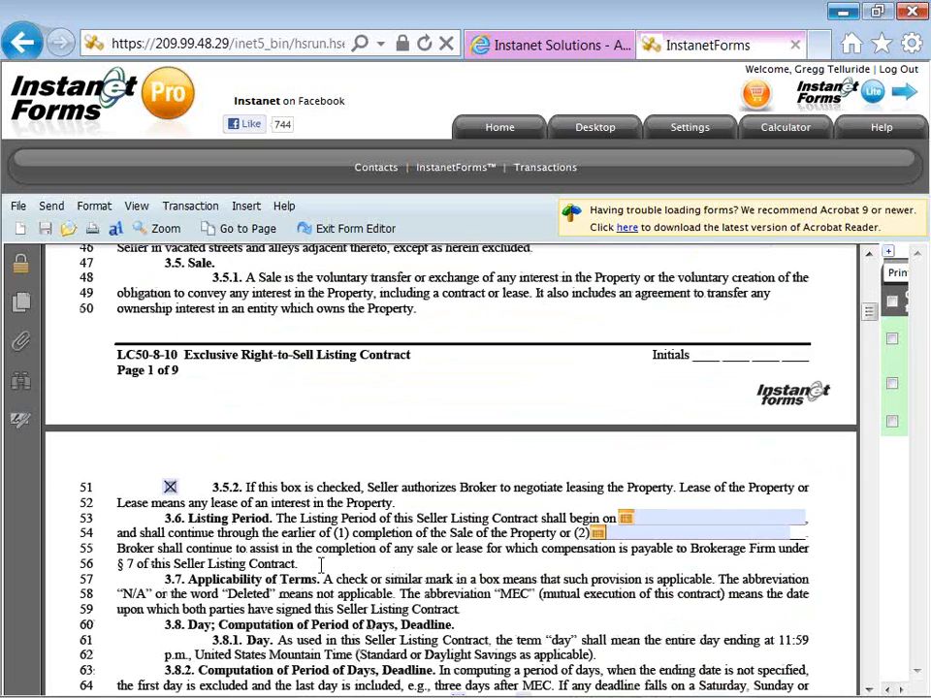
pyautogui.click(655, 518)
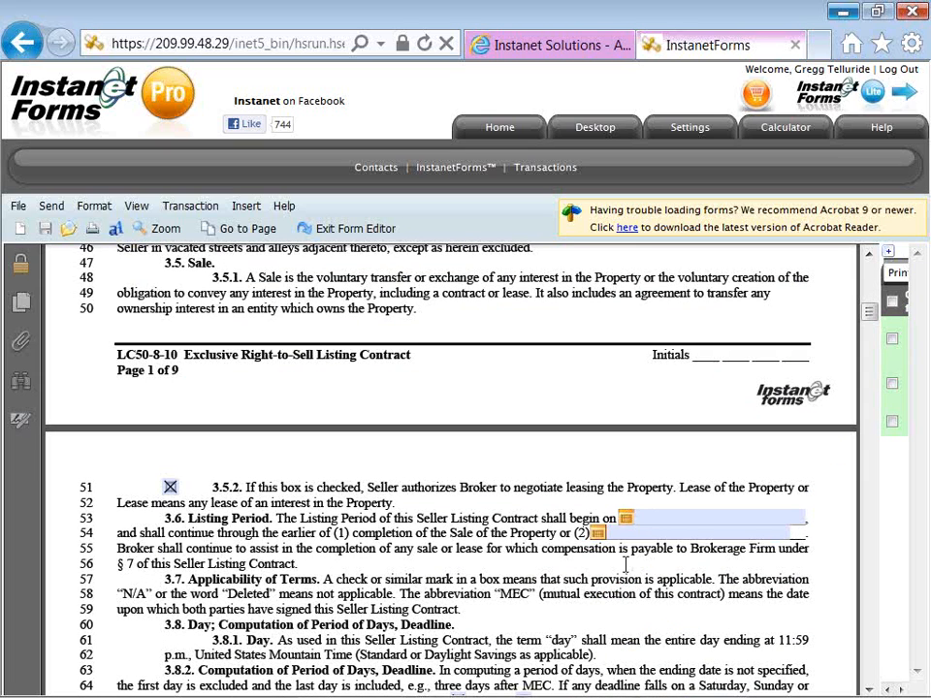
# Step: Scroll to section 9.3 Broker Marketing on page 4 and place the cursor in its field
pyautogui.scroll(-3, 575, 602)
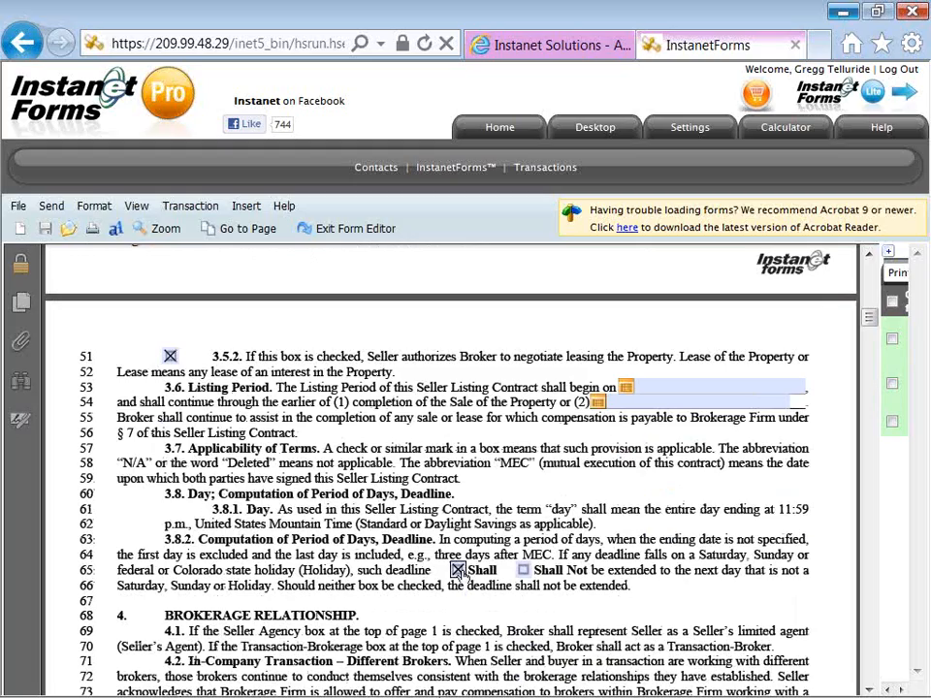
pyautogui.scroll(-1, 472, 577)
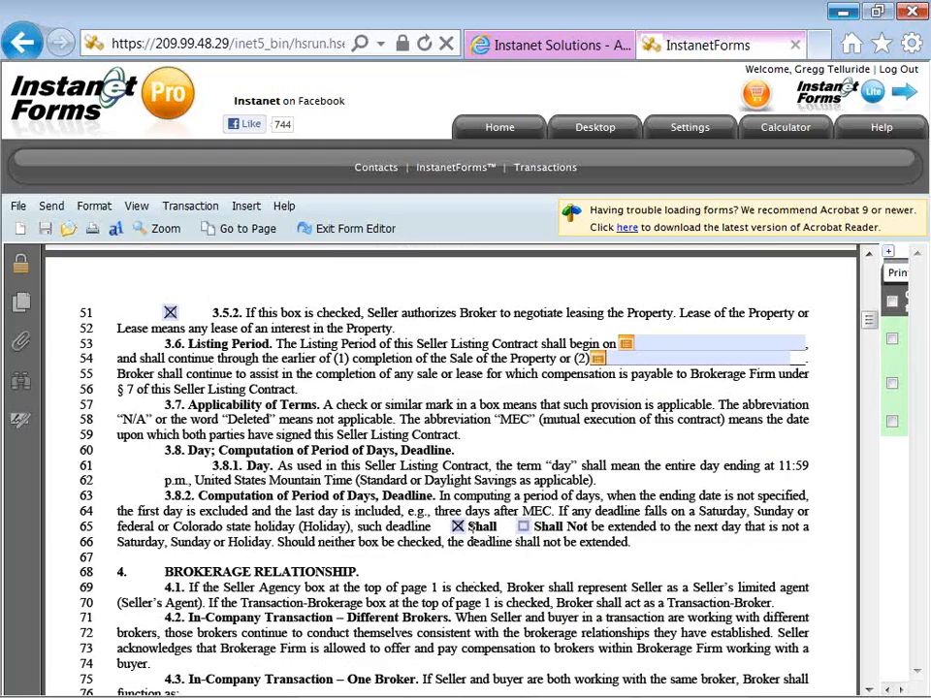
pyautogui.scroll(-4, 471, 550)
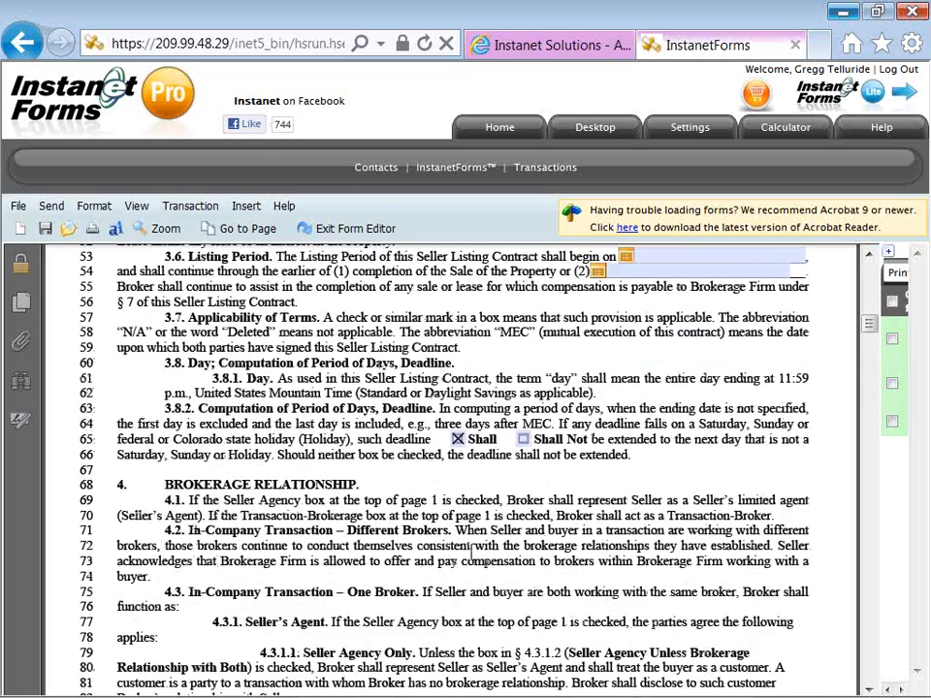
pyautogui.scroll(-2, 472, 550)
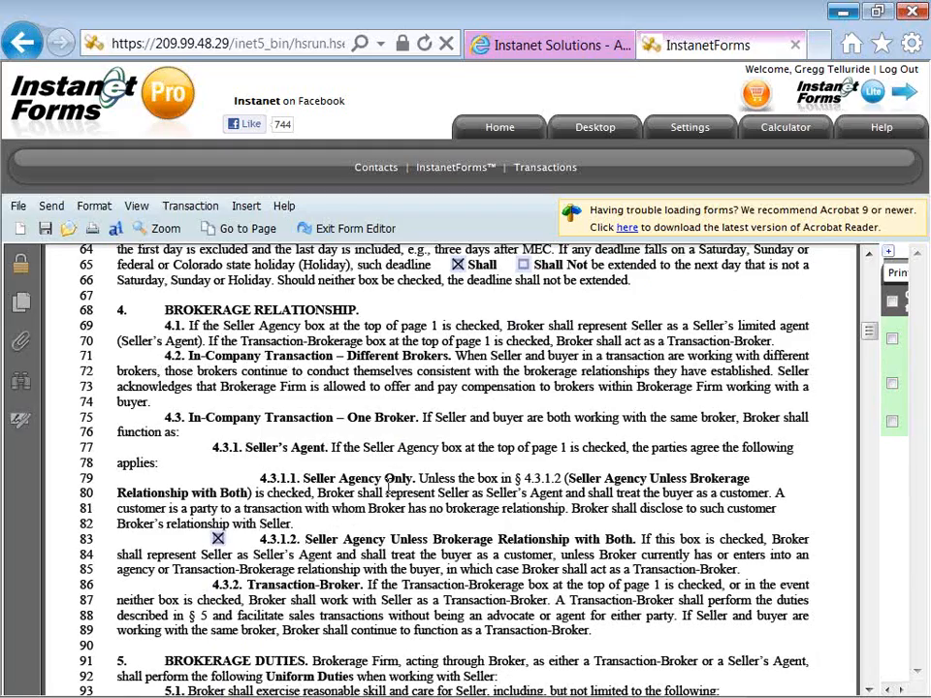
pyautogui.scroll(-4, 388, 482)
pyautogui.scroll(-14, 388, 482)
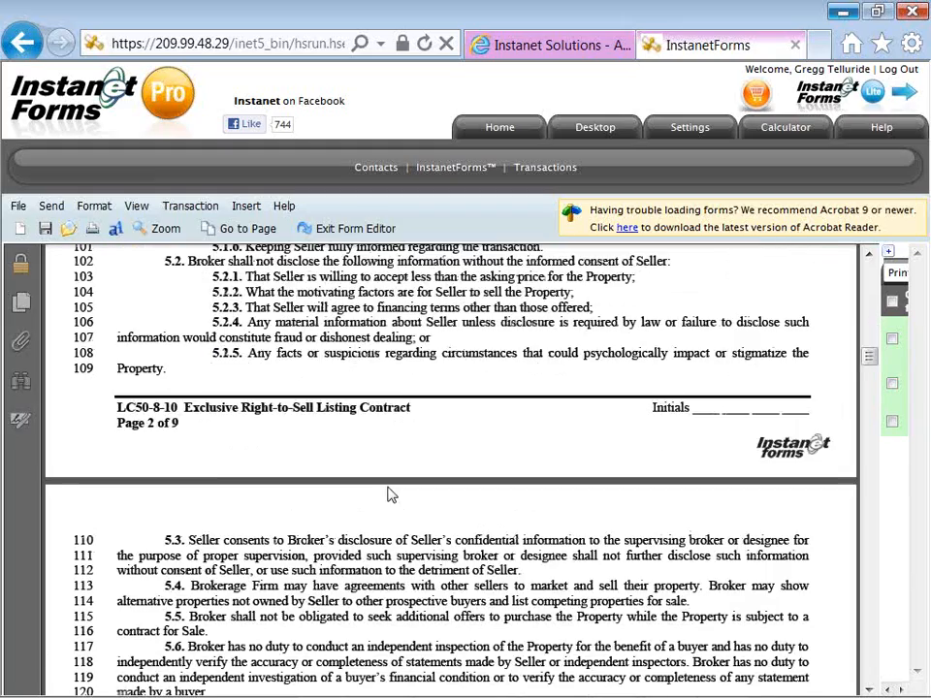
pyautogui.scroll(-8, 386, 482)
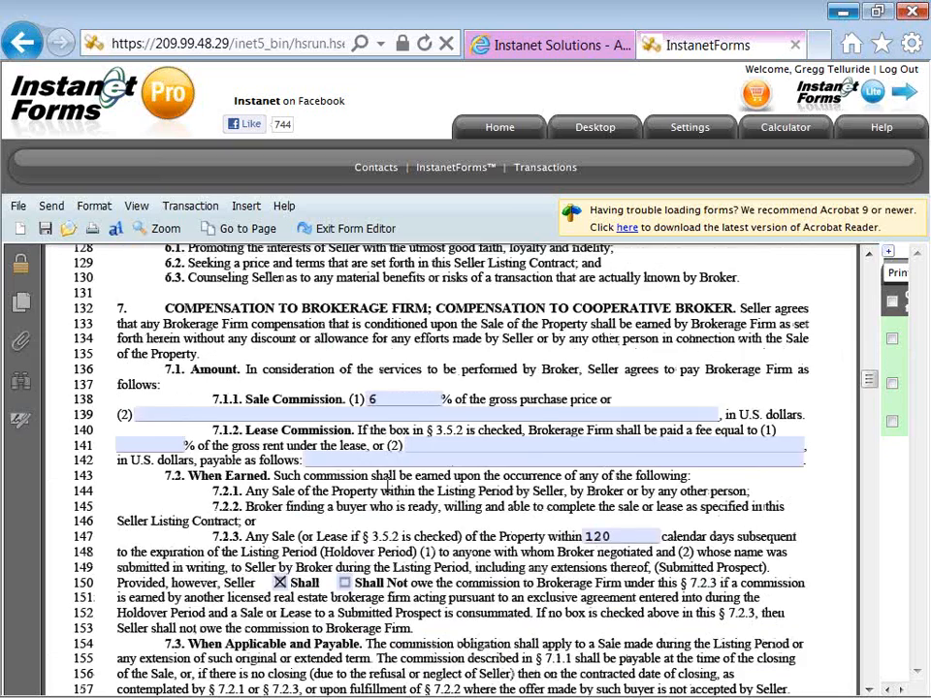
pyautogui.scroll(-2, 388, 483)
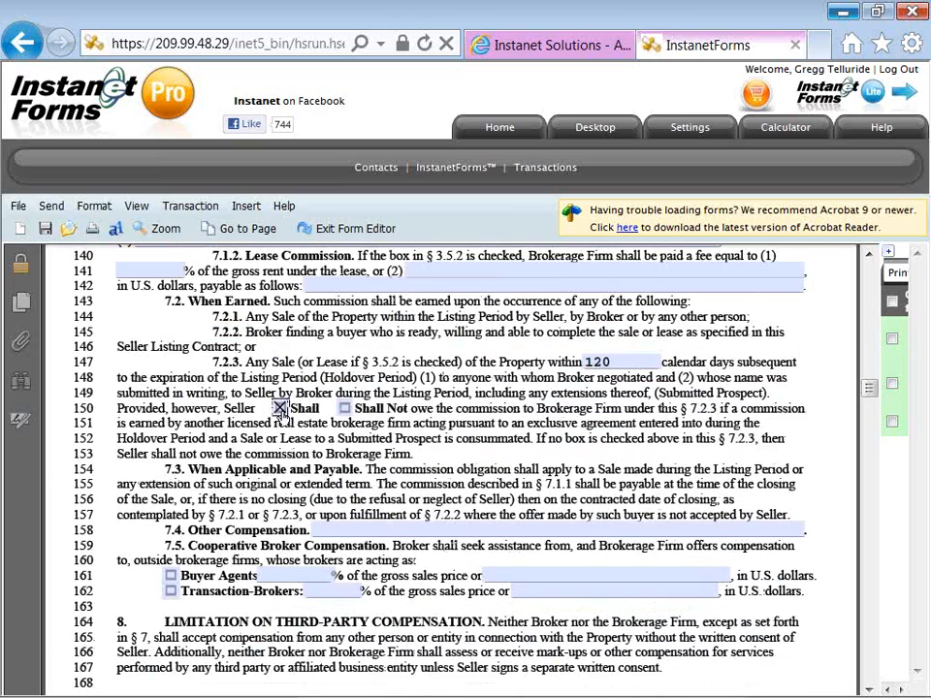
pyautogui.scroll(-9, 264, 521)
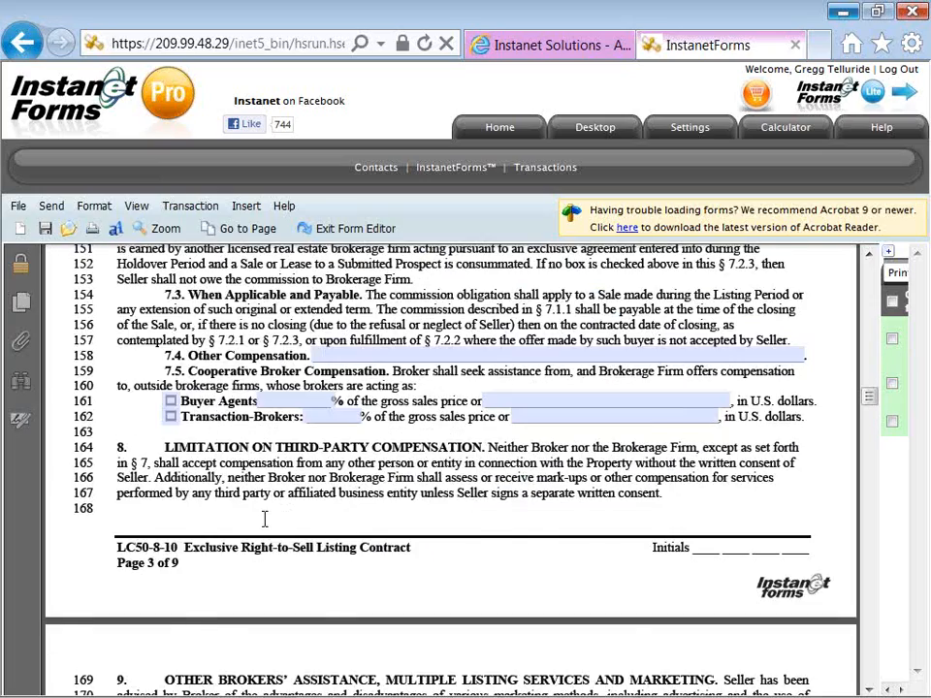
pyautogui.scroll(-5, 266, 522)
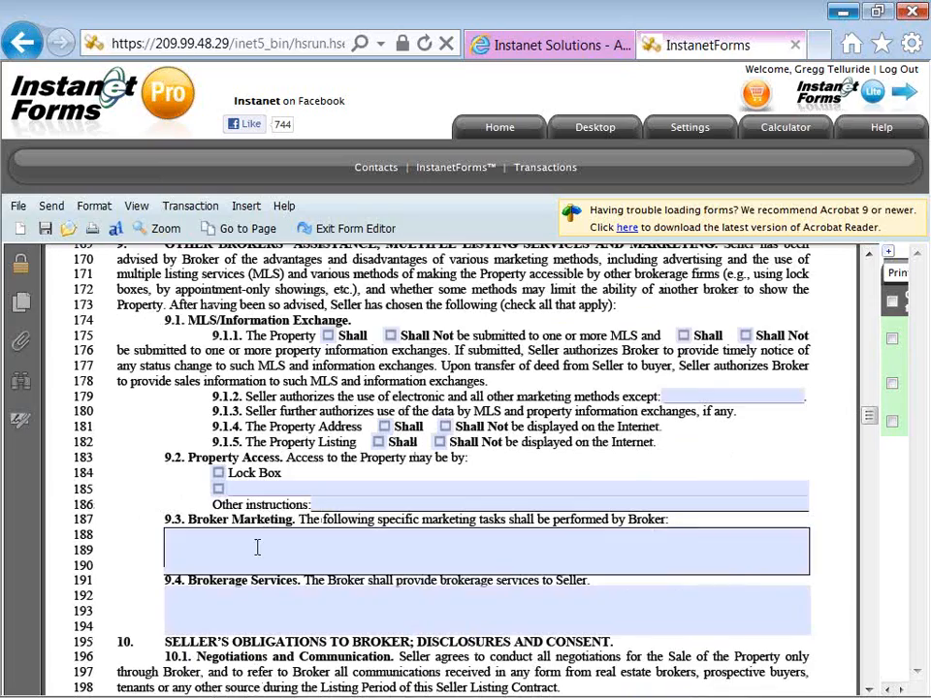
pyautogui.click(232, 542)
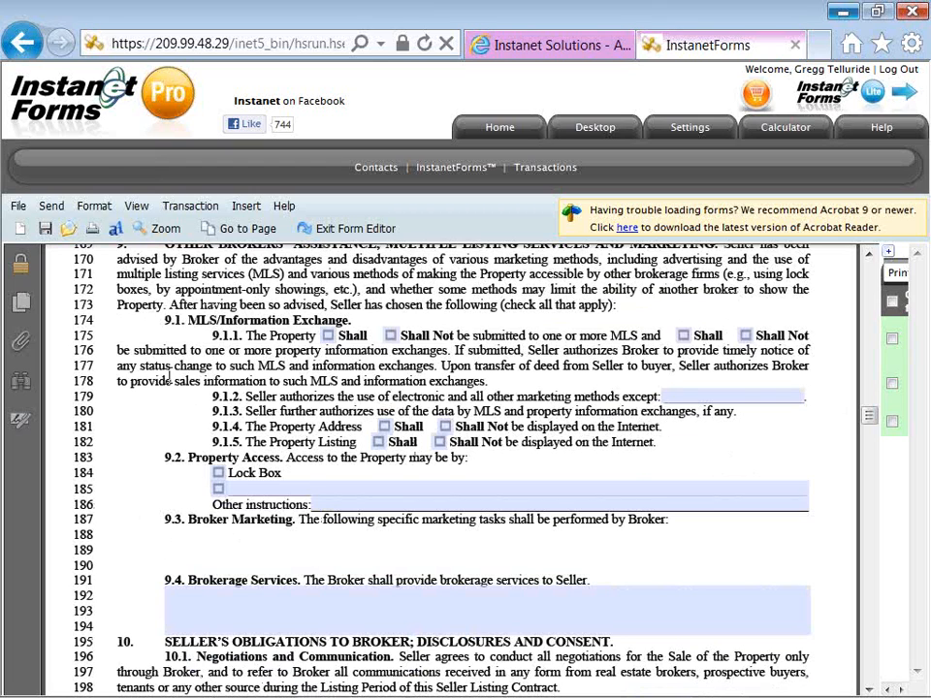
pyautogui.click(241, 206)
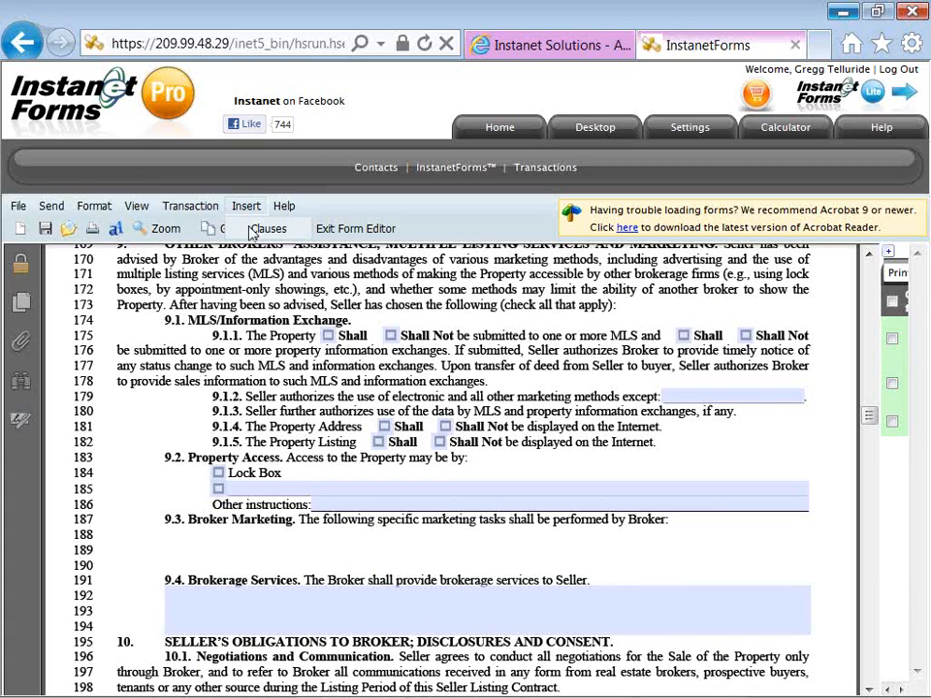
# Step: Insert the saved Final Walk Through clause at the top of the Broker Marketing field
pyautogui.click(254, 236)
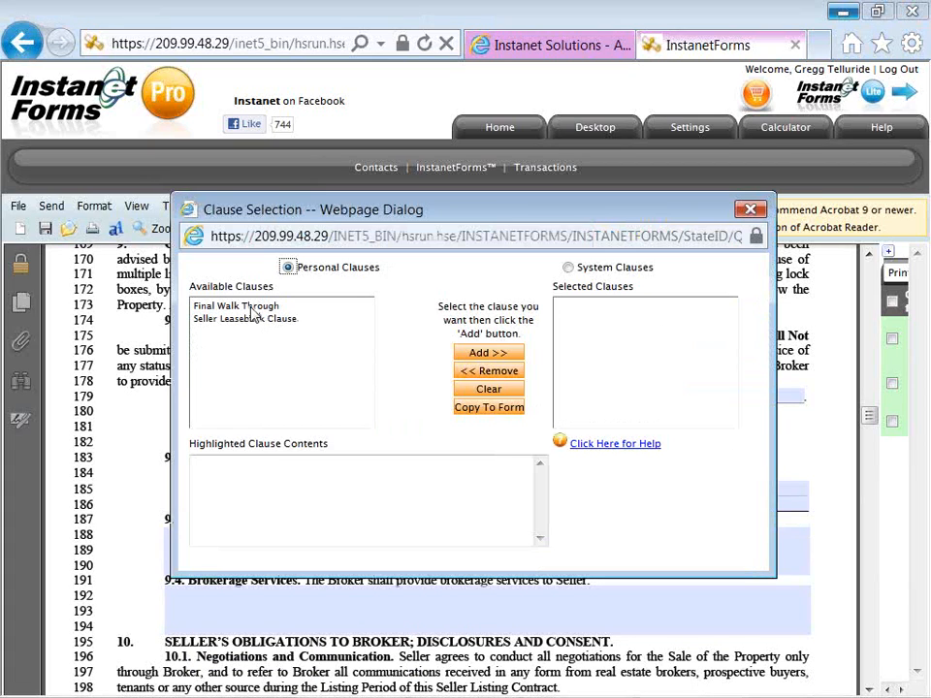
pyautogui.click(252, 307)
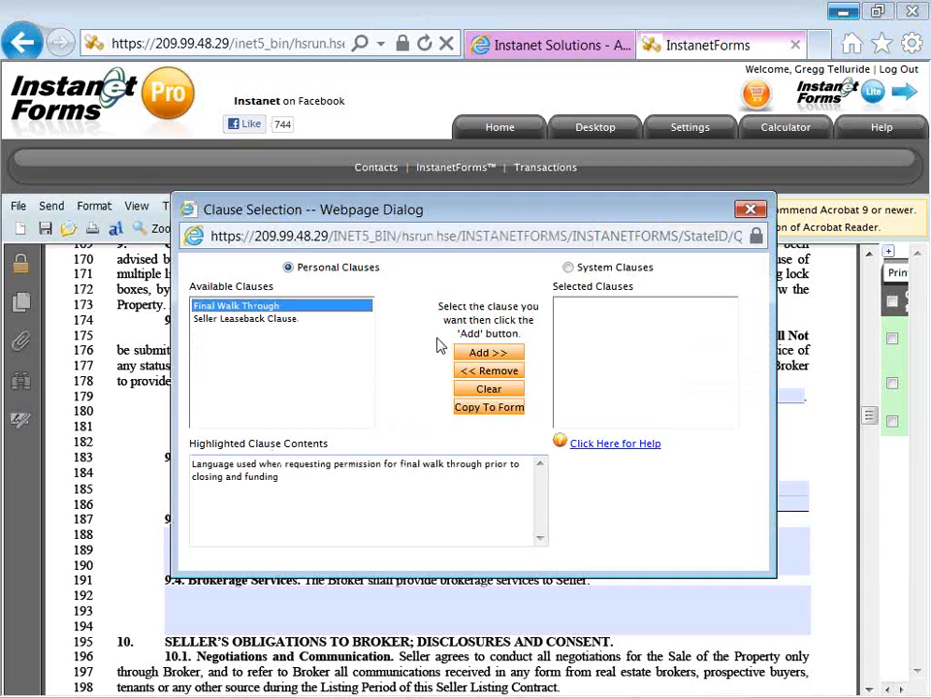
pyautogui.click(473, 355)
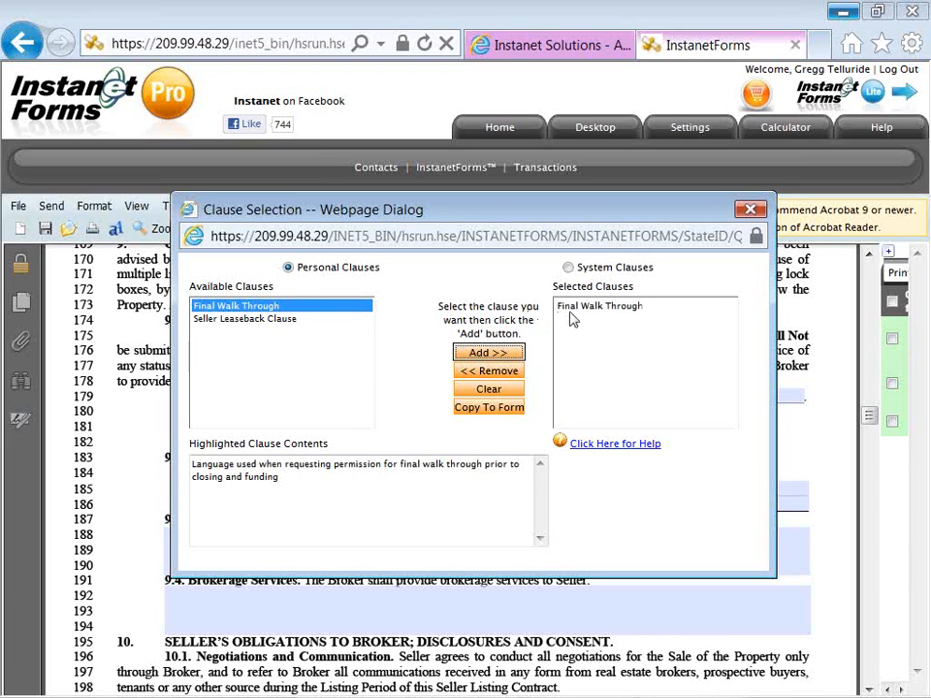
pyautogui.click(490, 411)
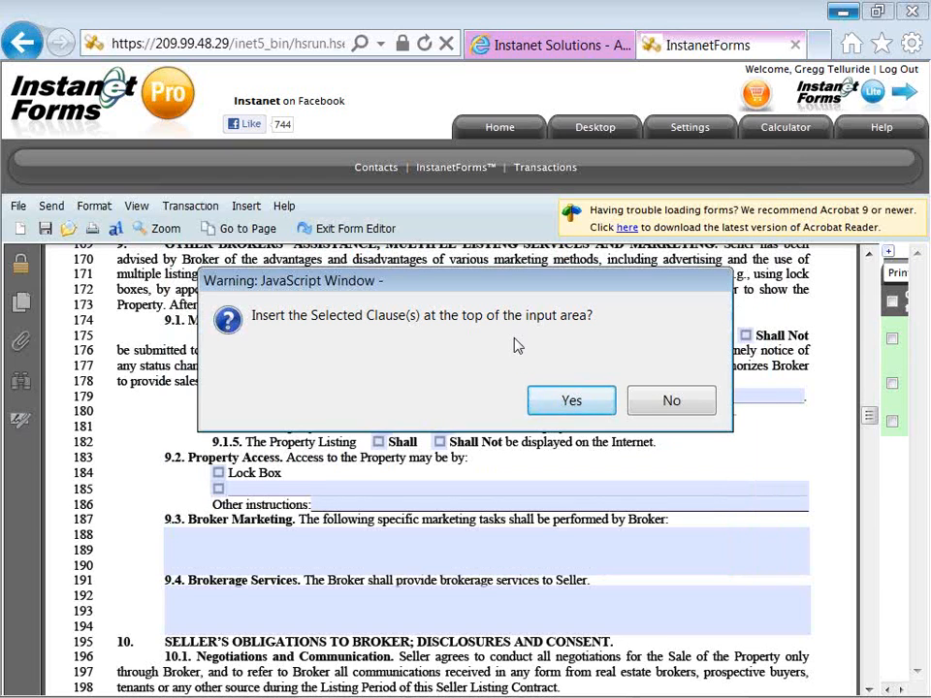
pyautogui.click(550, 401)
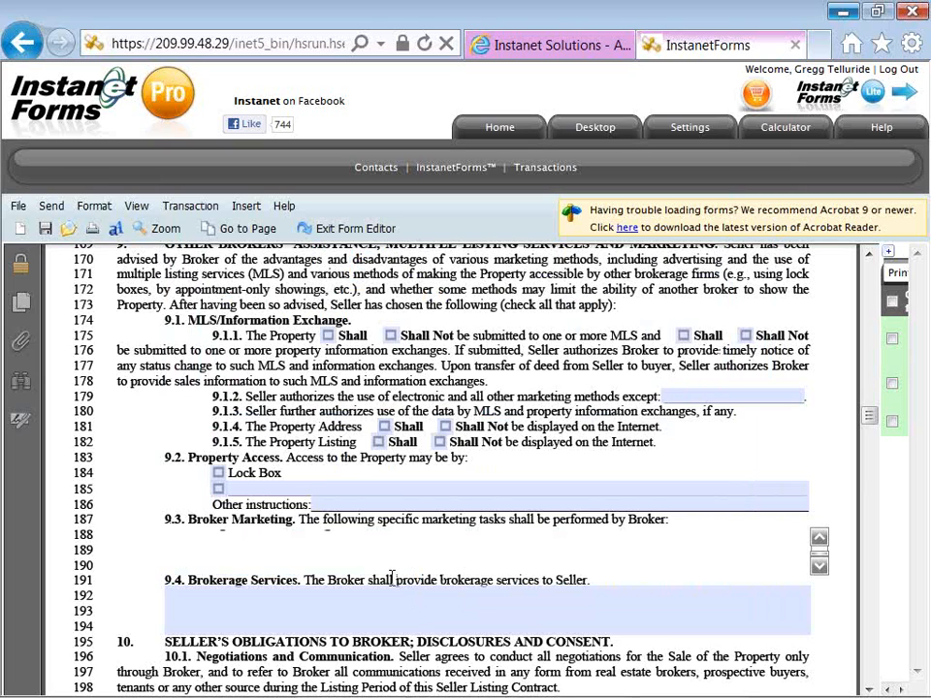
pyautogui.write('Language used when requesting permission for final walk through prior to closing and funding')
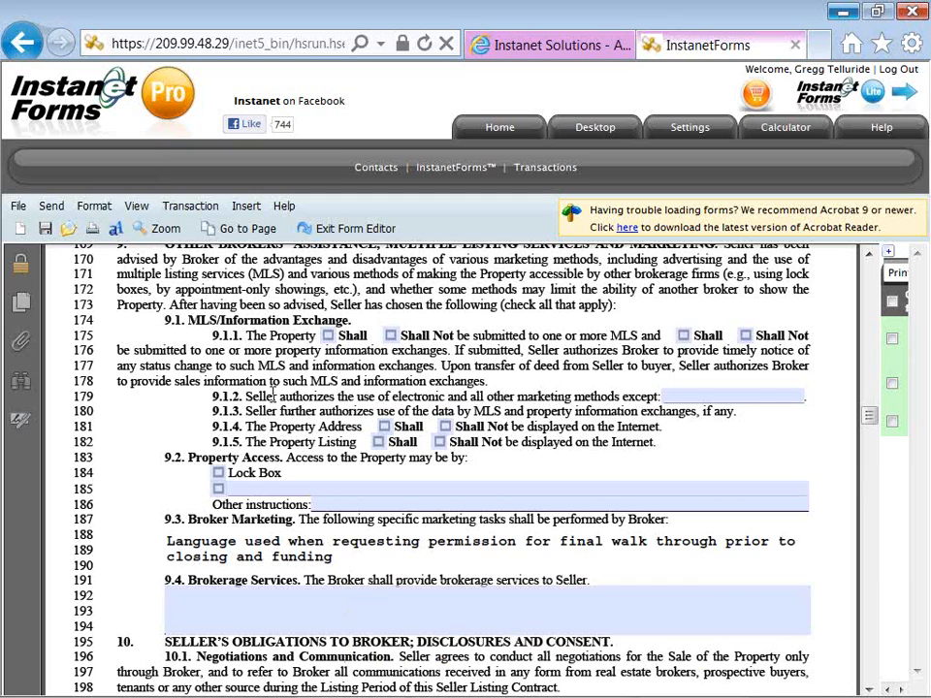
pyautogui.click(247, 212)
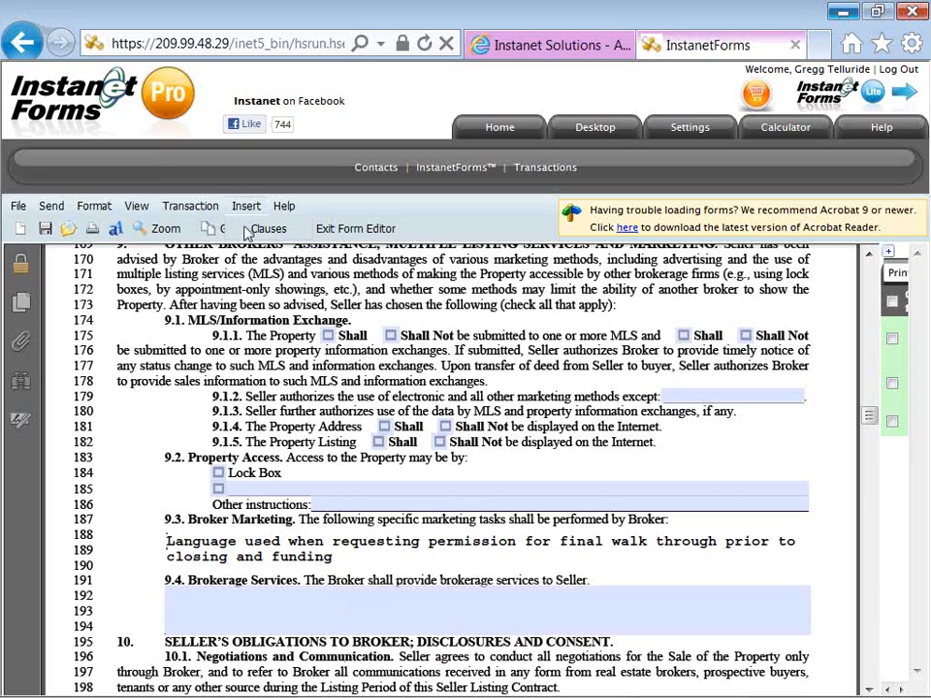
pyautogui.click(255, 229)
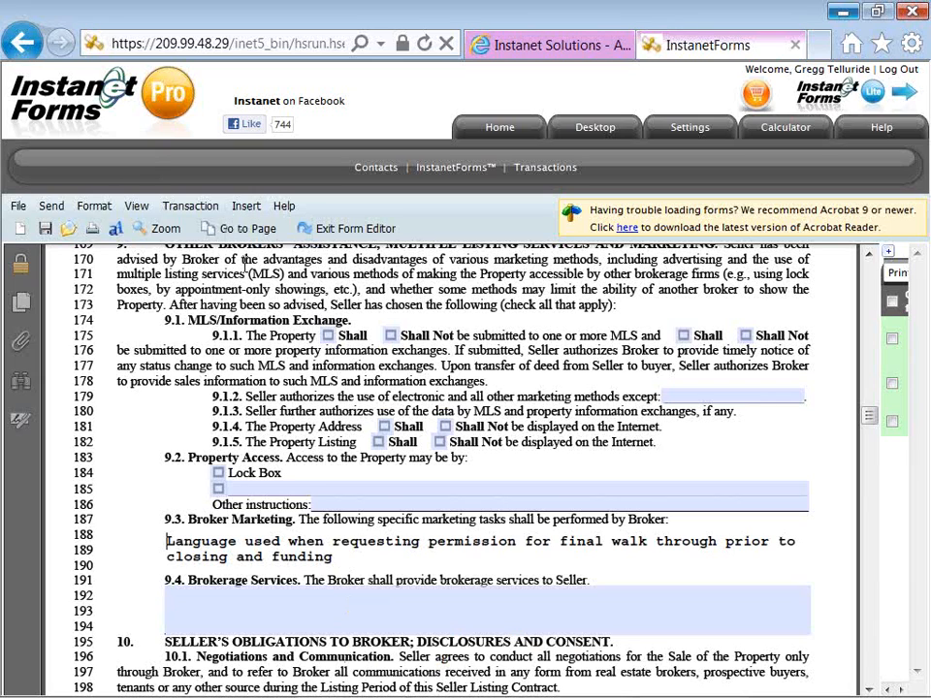
# Step: Exit the form editor, saving the changes to the listing contract
pyautogui.click(347, 235)
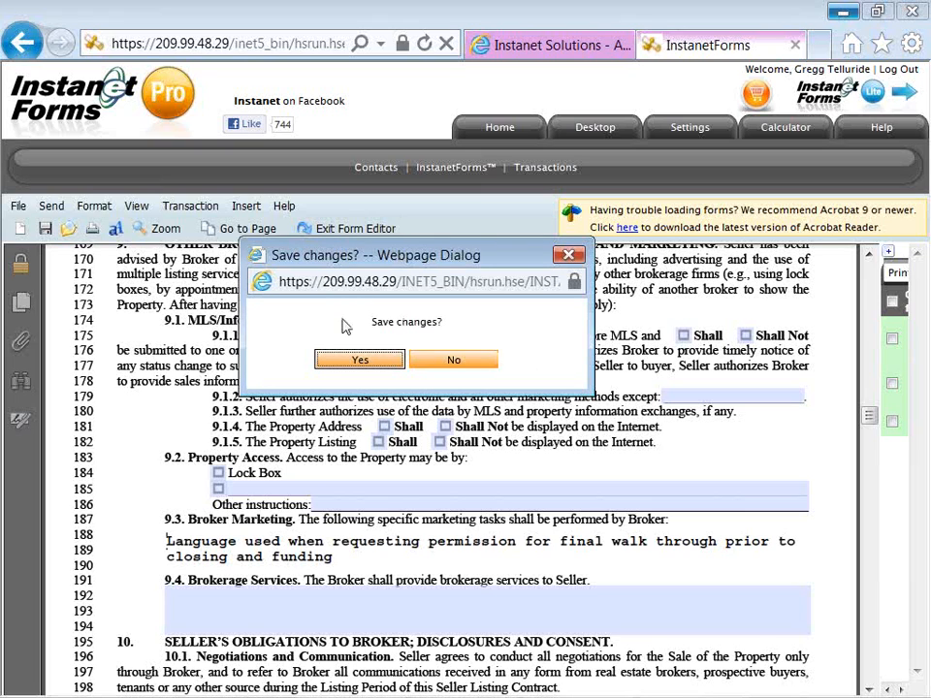
pyautogui.click(355, 359)
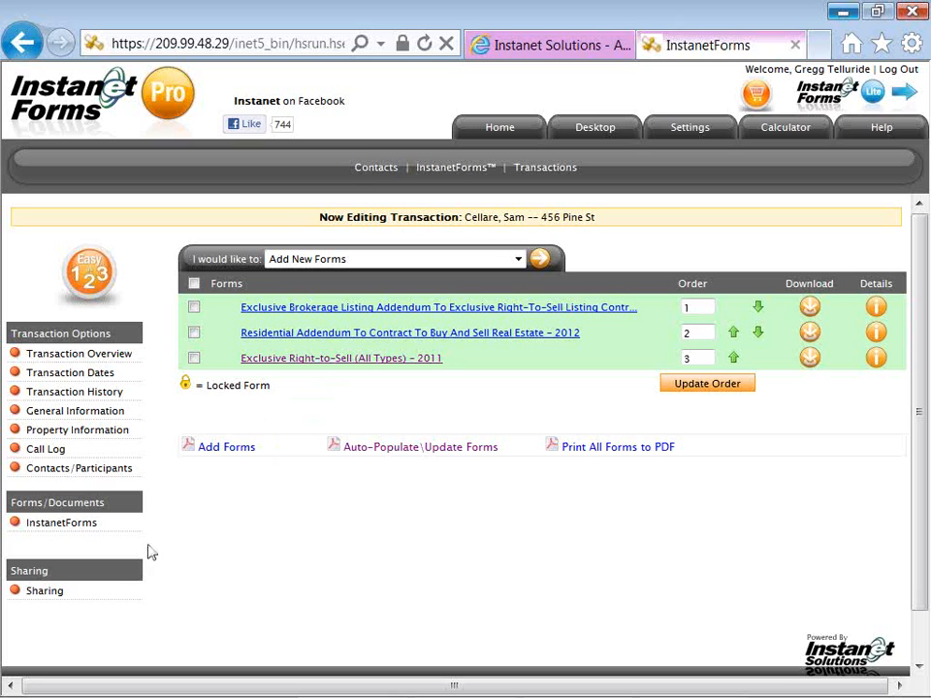
# Step: Enable transaction sharing, add Biz Partner as a new share, keeping new-user email notification on
pyautogui.click(46, 592)
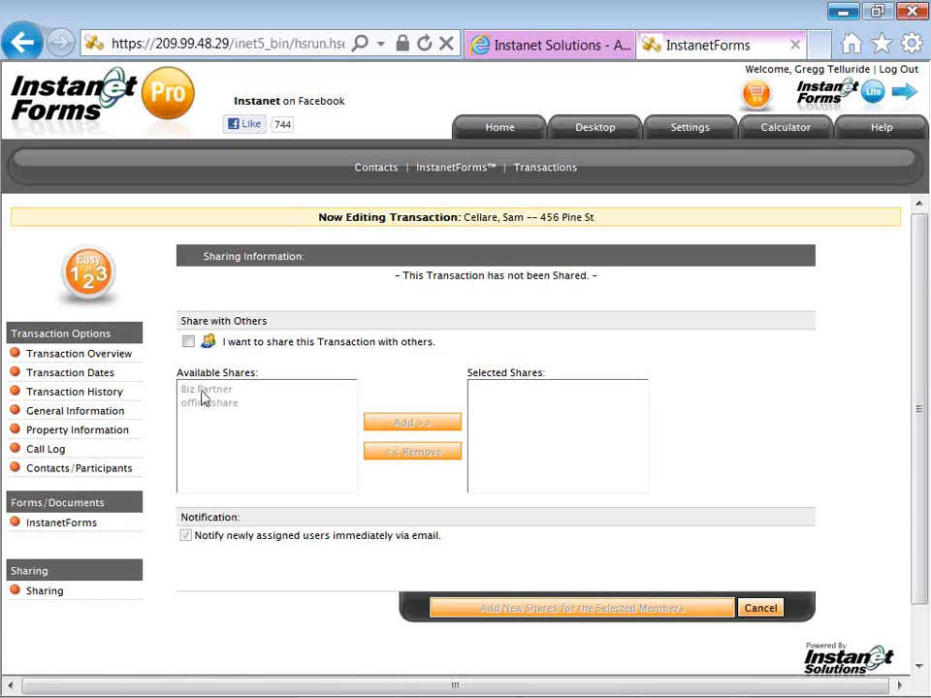
pyautogui.click(189, 342)
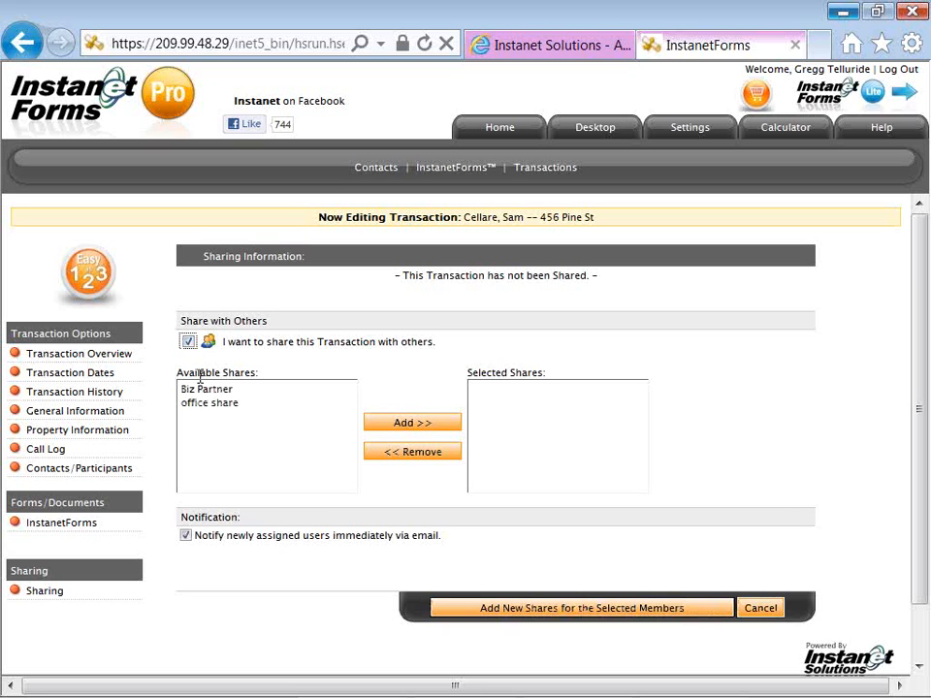
pyautogui.click(204, 389)
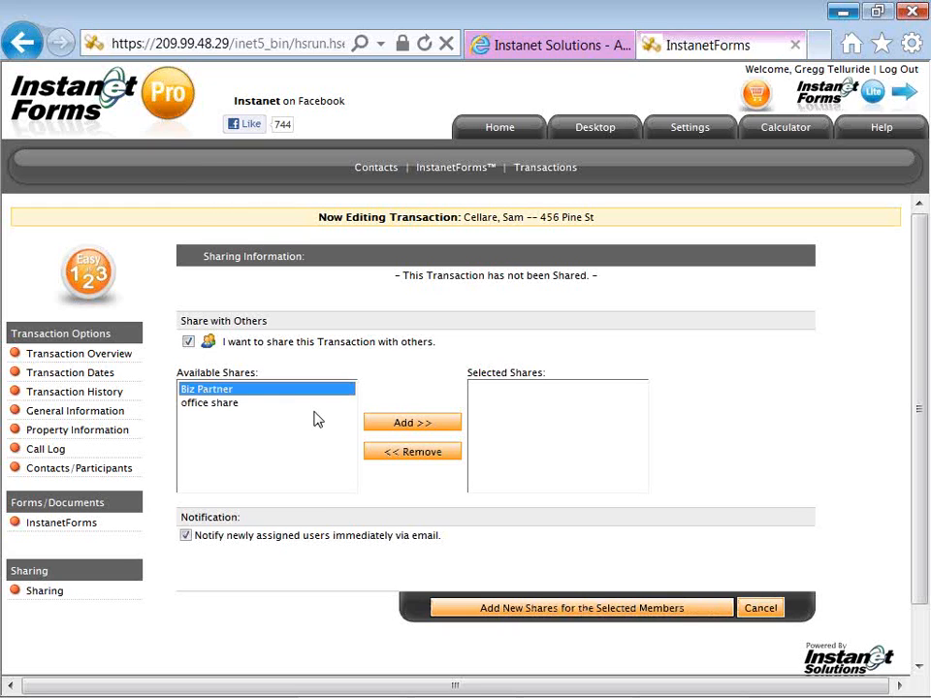
pyautogui.click(388, 427)
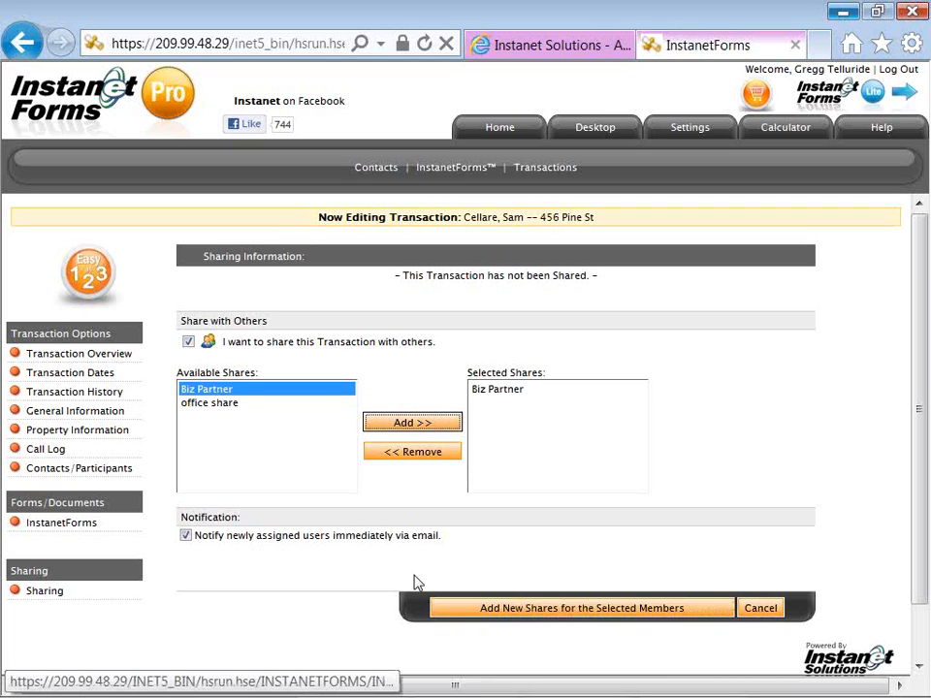
pyautogui.click(185, 538)
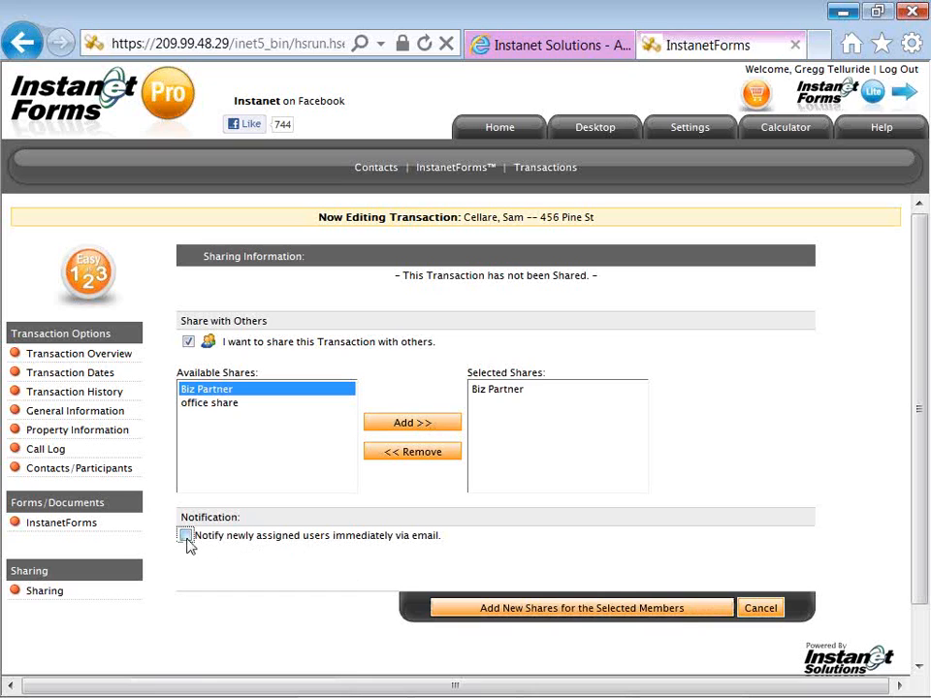
pyautogui.click(186, 537)
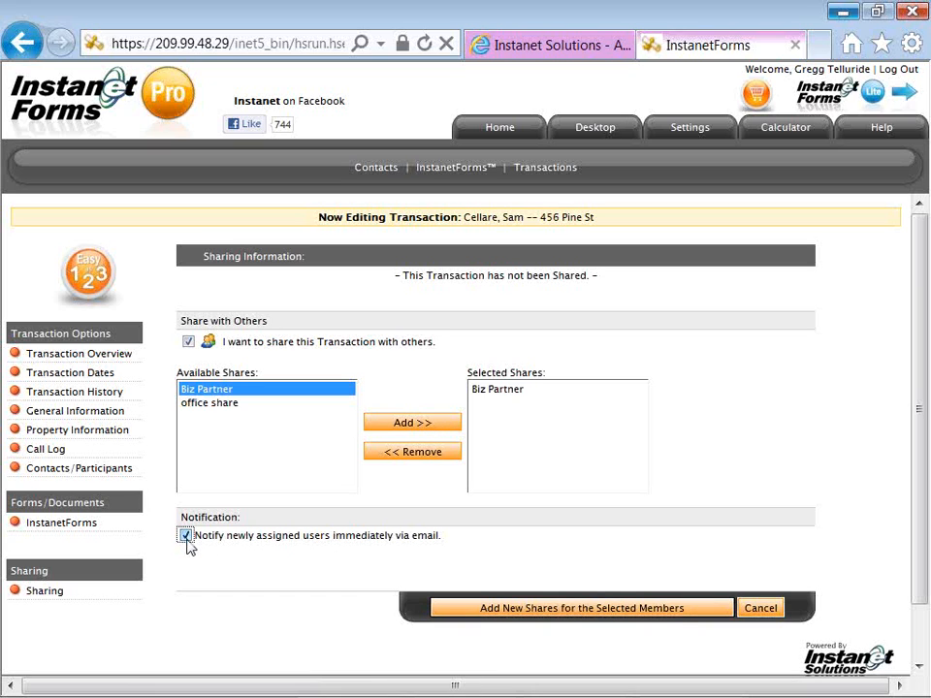
pyautogui.click(452, 609)
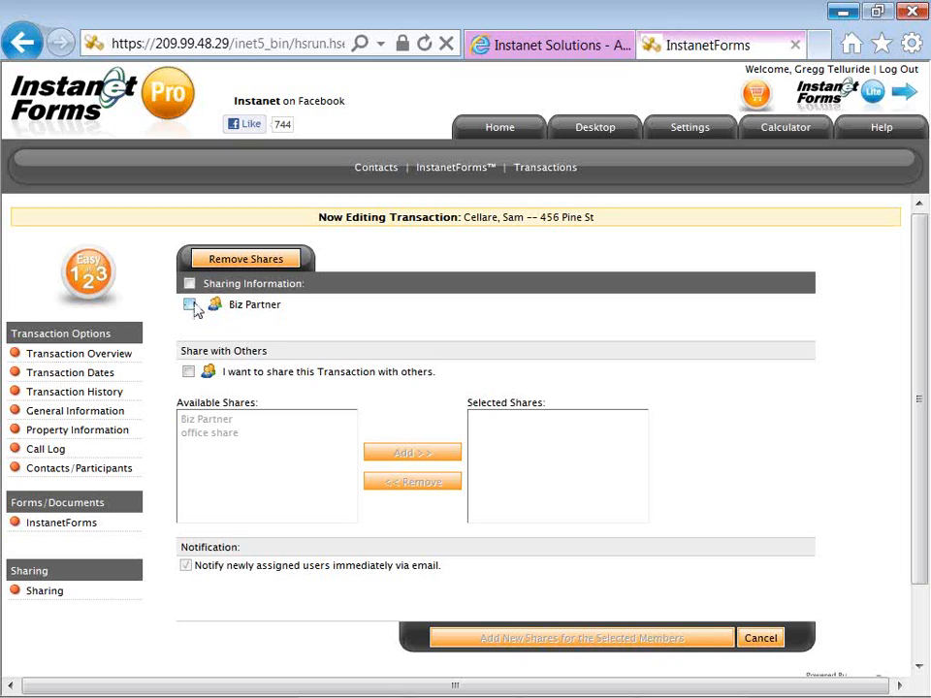
# Step: Go via Transaction Overview and Contacts/Participants to the seller's contact details
pyautogui.click(130, 361)
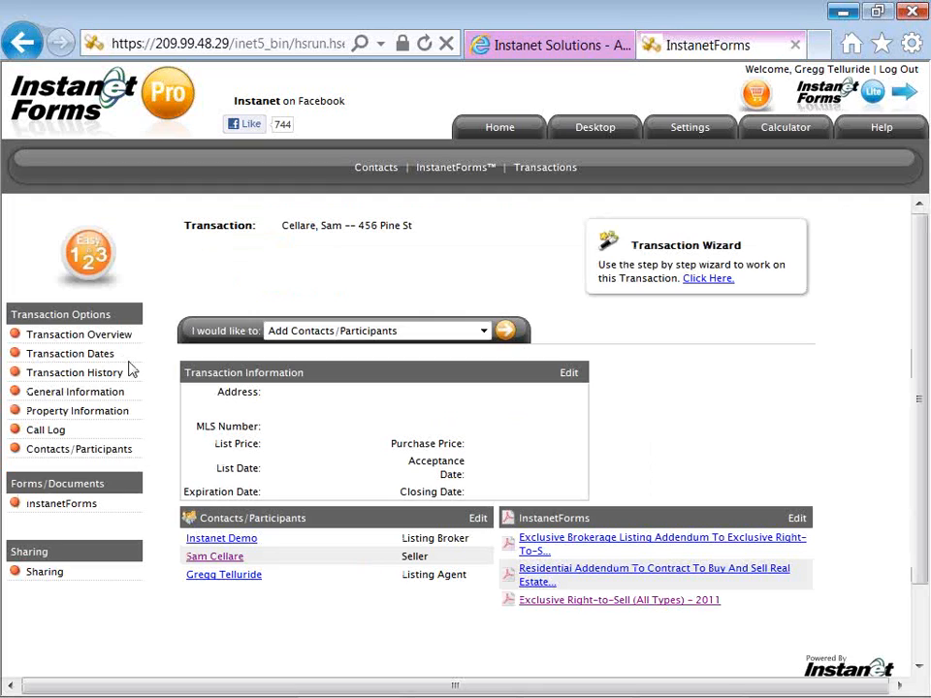
pyautogui.click(133, 463)
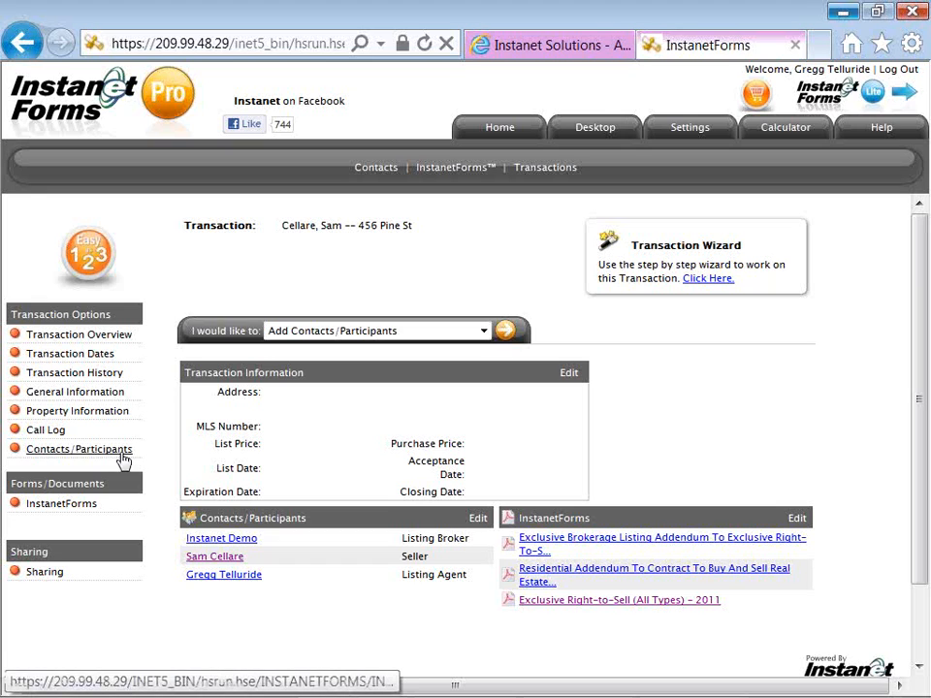
pyautogui.click(125, 460)
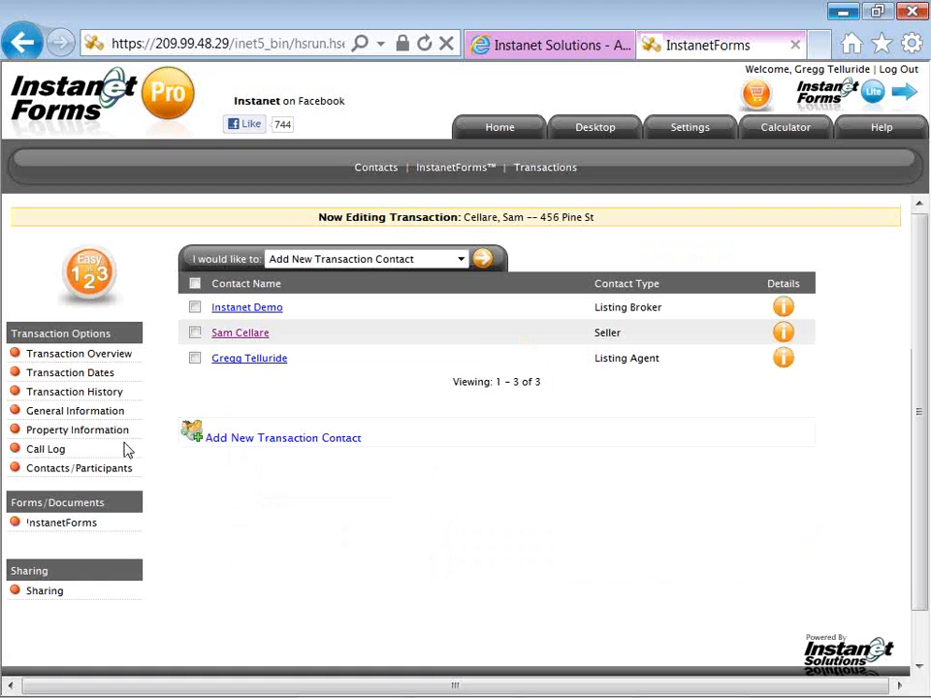
pyautogui.click(234, 339)
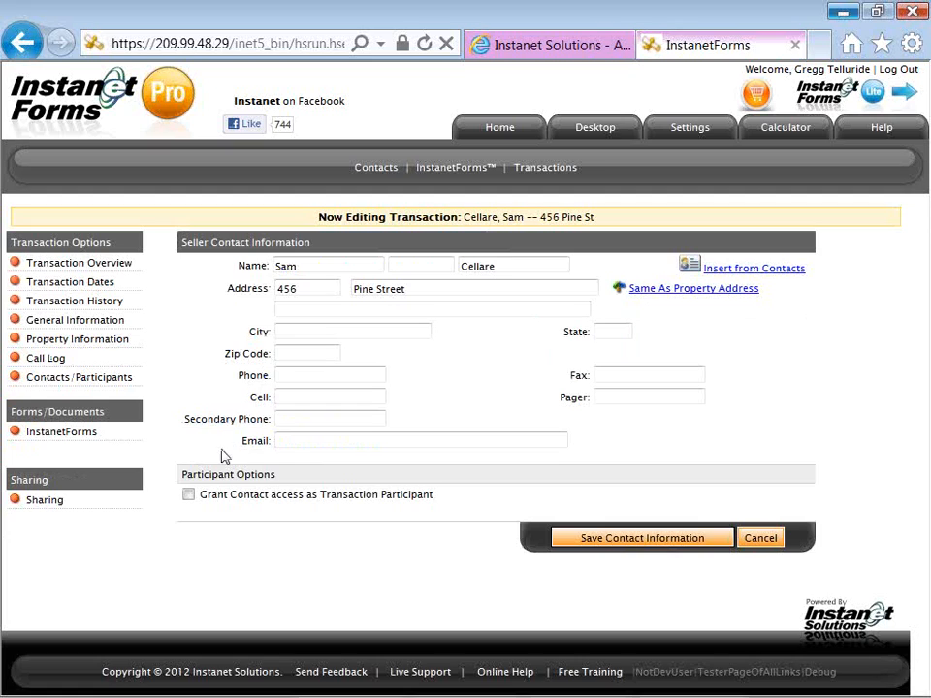
# Step: Grant the seller access as a transaction participant
pyautogui.click(188, 495)
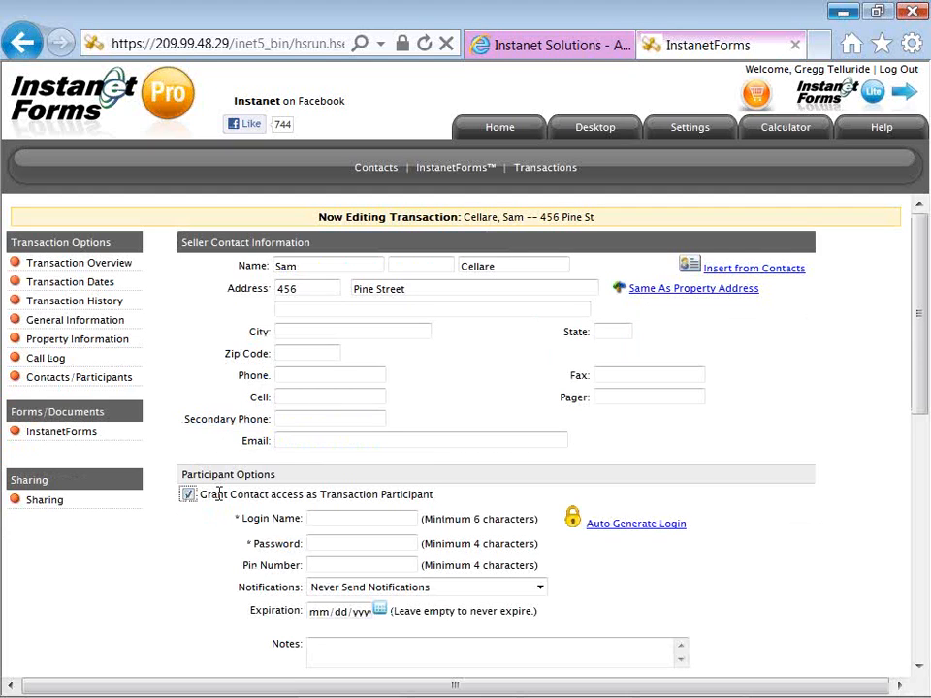
pyautogui.scroll(-1, 221, 496)
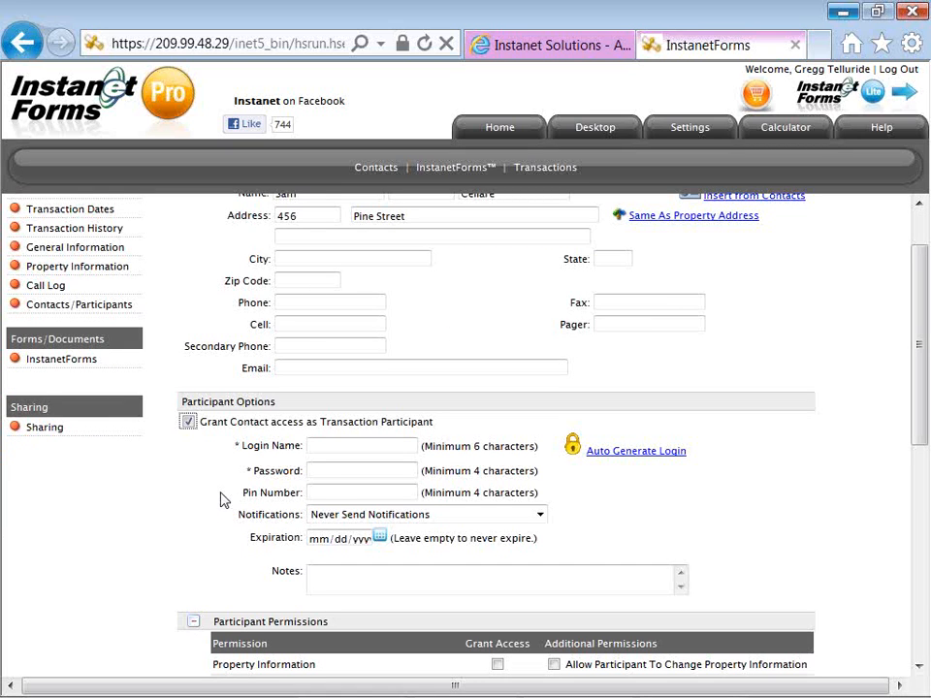
pyautogui.scroll(1, 219, 492)
pyautogui.scroll(-2, 219, 495)
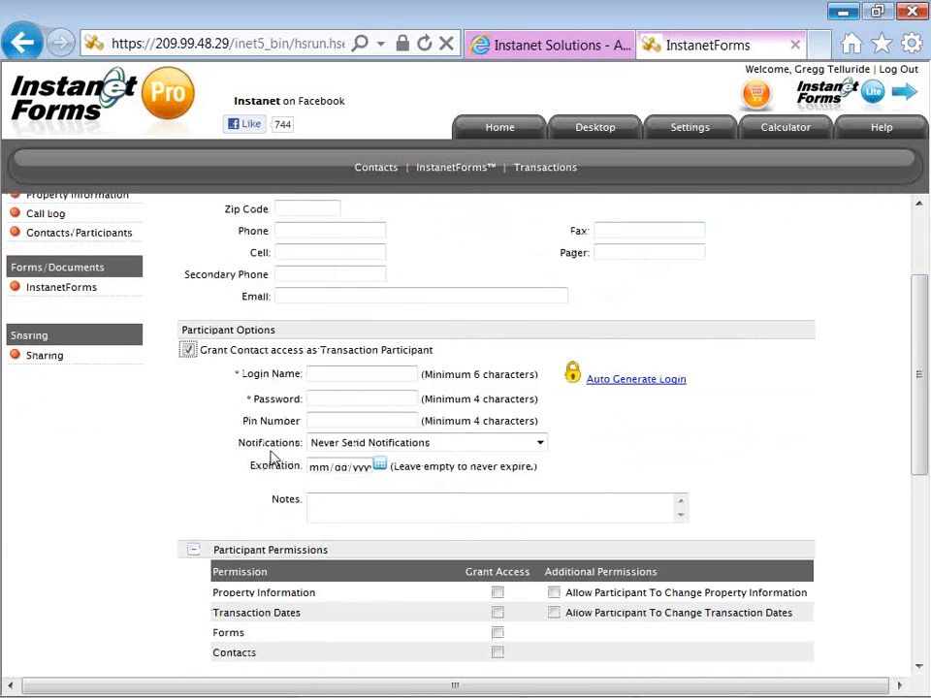
# Step: Enter the seller's login name and keep notifications at Never Send Notifications
pyautogui.click(321, 375)
pyautogui.write('sam')
pyautogui.press('Tab')
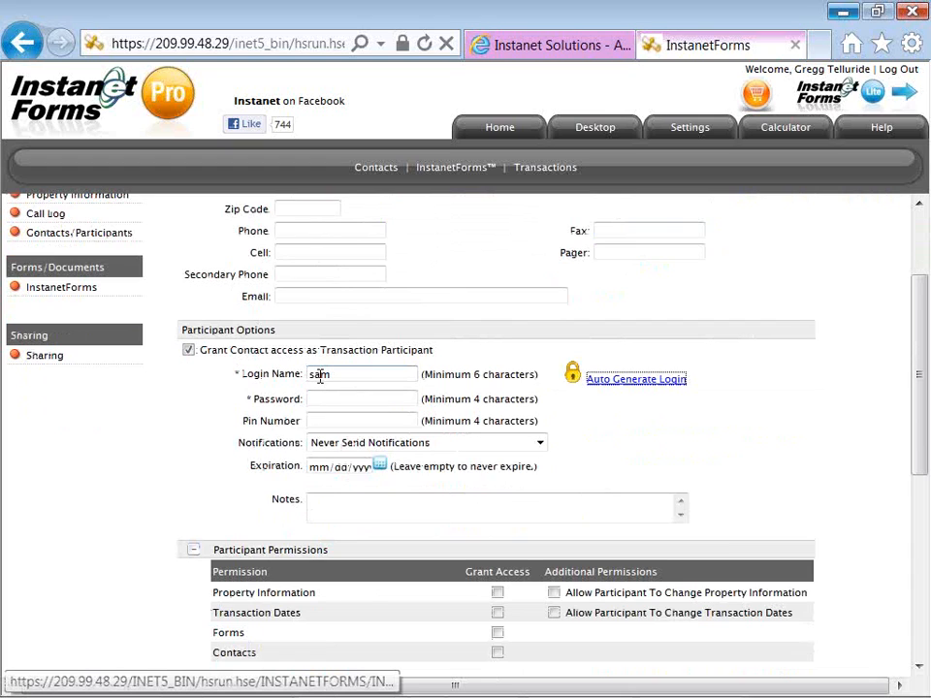
pyautogui.click(336, 374)
pyautogui.write('sam')
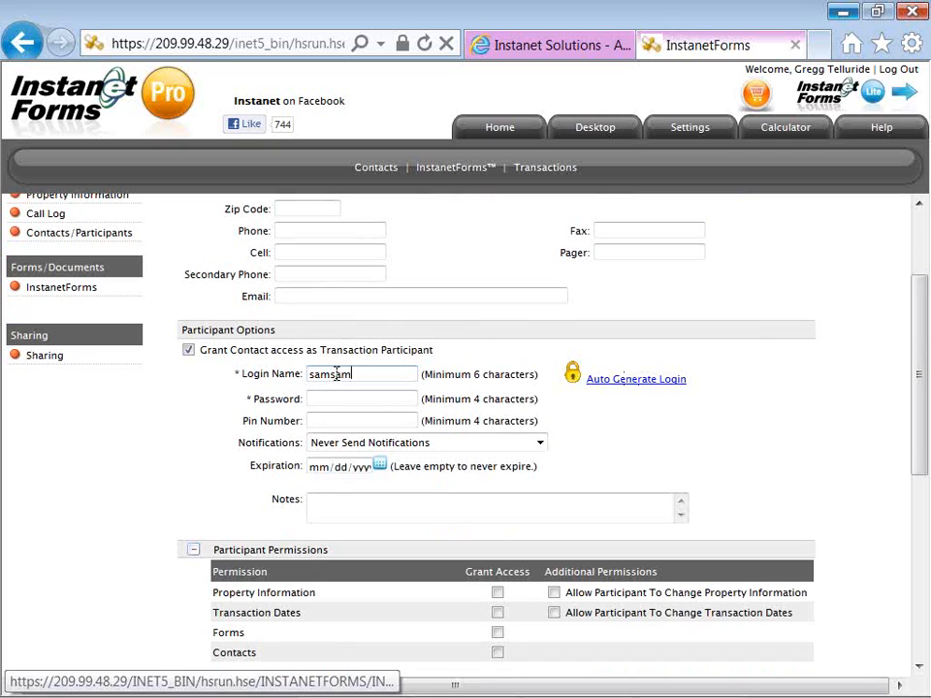
pyautogui.press('Tab')
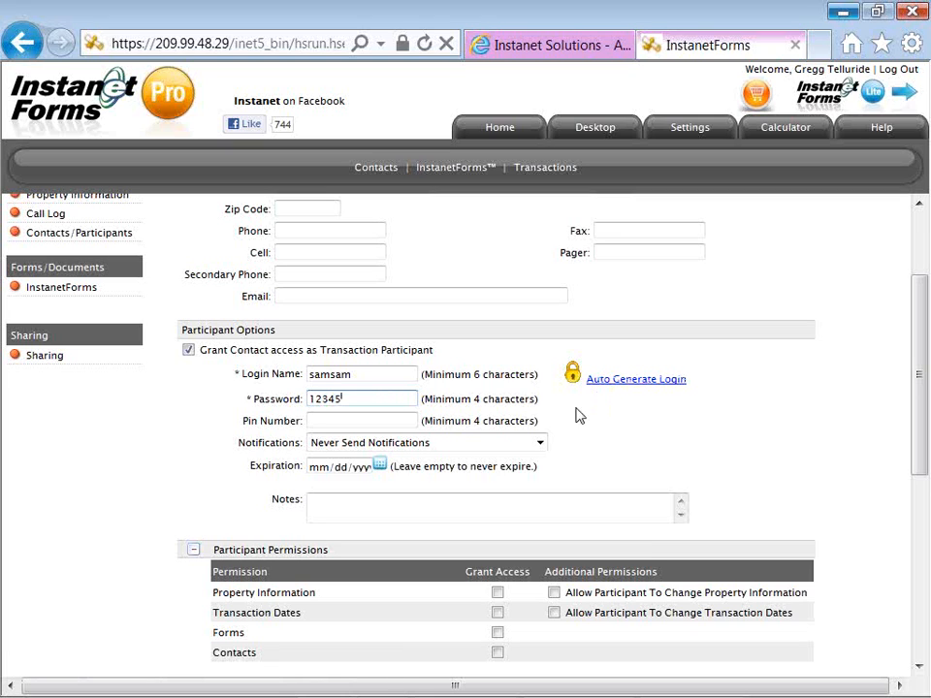
pyautogui.click(517, 446)
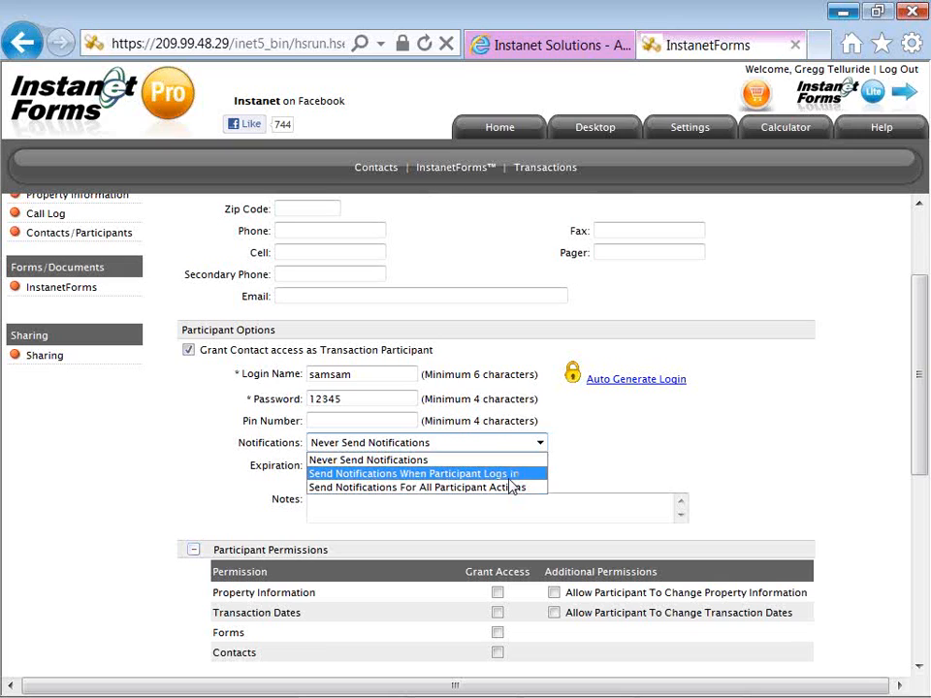
pyautogui.click(553, 483)
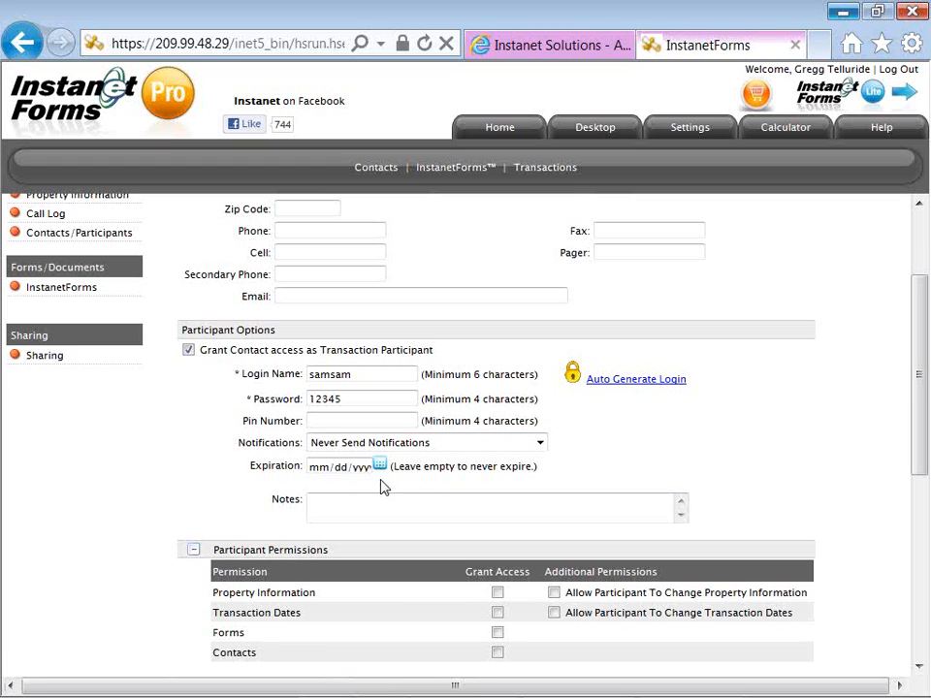
# Step: Grant access to Property Information, Transaction Dates, Forms and Contacts, allowing changes to the first two
pyautogui.scroll(-1, 383, 490)
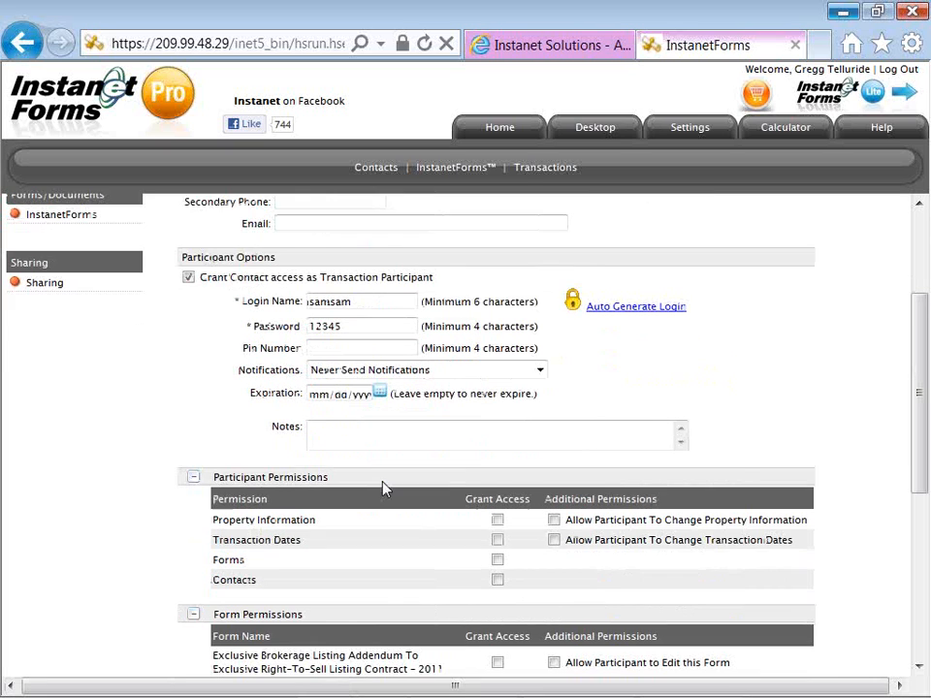
pyautogui.scroll(-1, 383, 489)
pyautogui.scroll(-1, 385, 490)
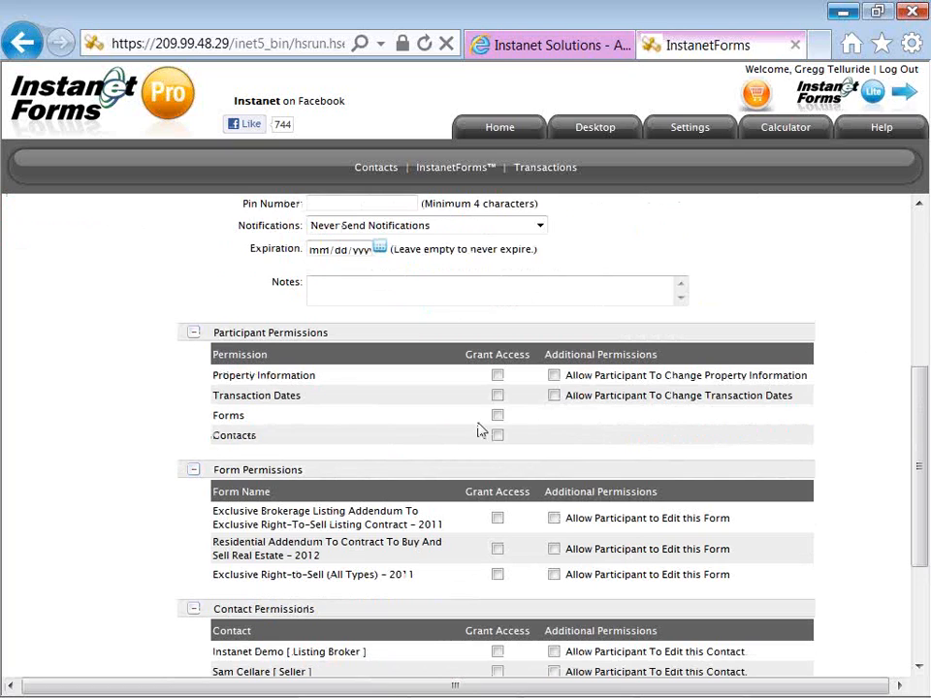
pyautogui.click(498, 376)
pyautogui.click(498, 396)
pyautogui.click(497, 415)
pyautogui.click(498, 437)
pyautogui.click(554, 378)
pyautogui.click(555, 398)
# Step: Grant access to both addendum forms (Residential Addendum editable) and the listing broker and agent contacts
pyautogui.scroll(-1, 538, 431)
pyautogui.click(498, 447)
pyautogui.click(498, 476)
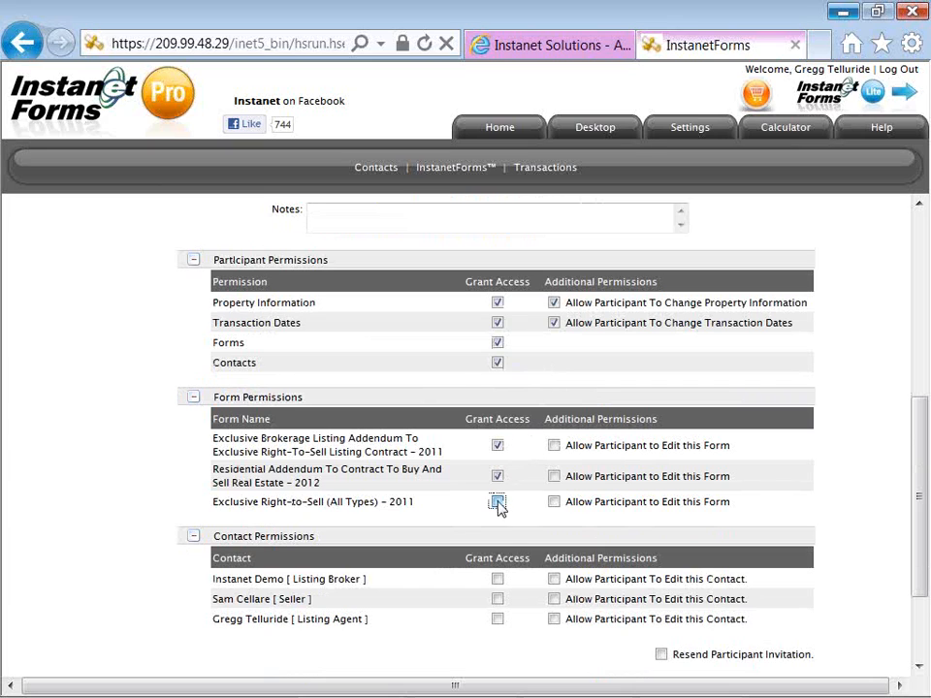
pyautogui.click(554, 477)
pyautogui.scroll(1, 582, 534)
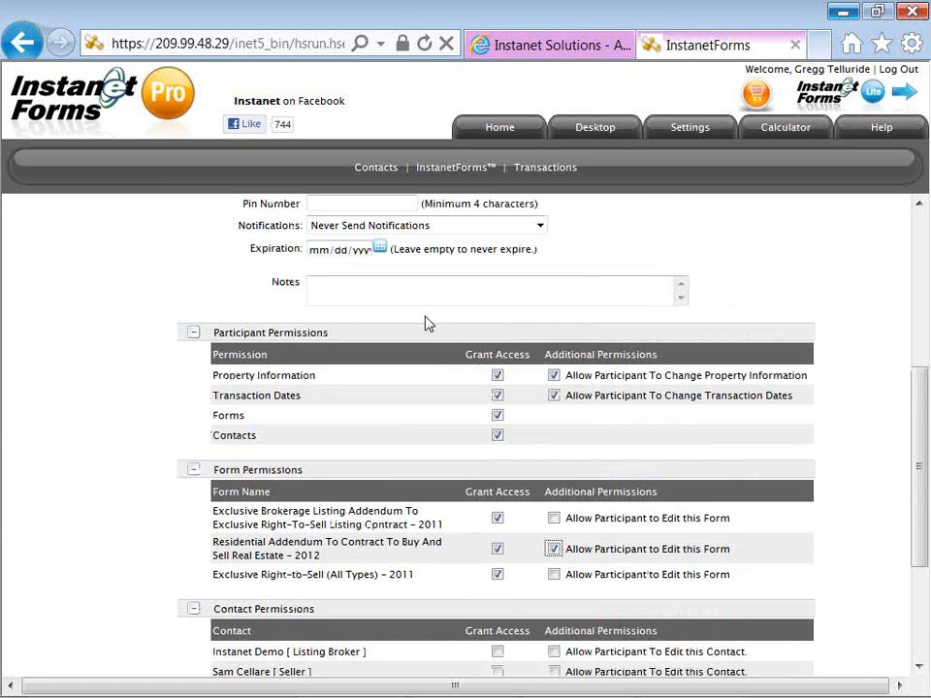
pyautogui.scroll(-2, 460, 415)
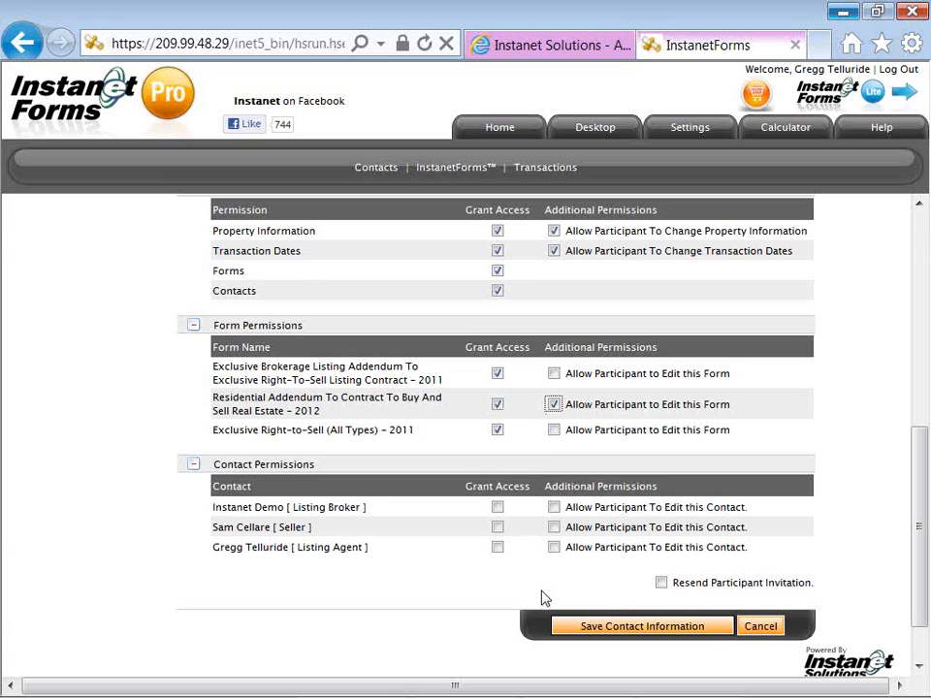
pyautogui.click(497, 547)
pyautogui.click(497, 509)
# Step: Attempt to save, dismiss the missing e-mail warning, and fill in the seller's e-mail address
pyautogui.click(568, 632)
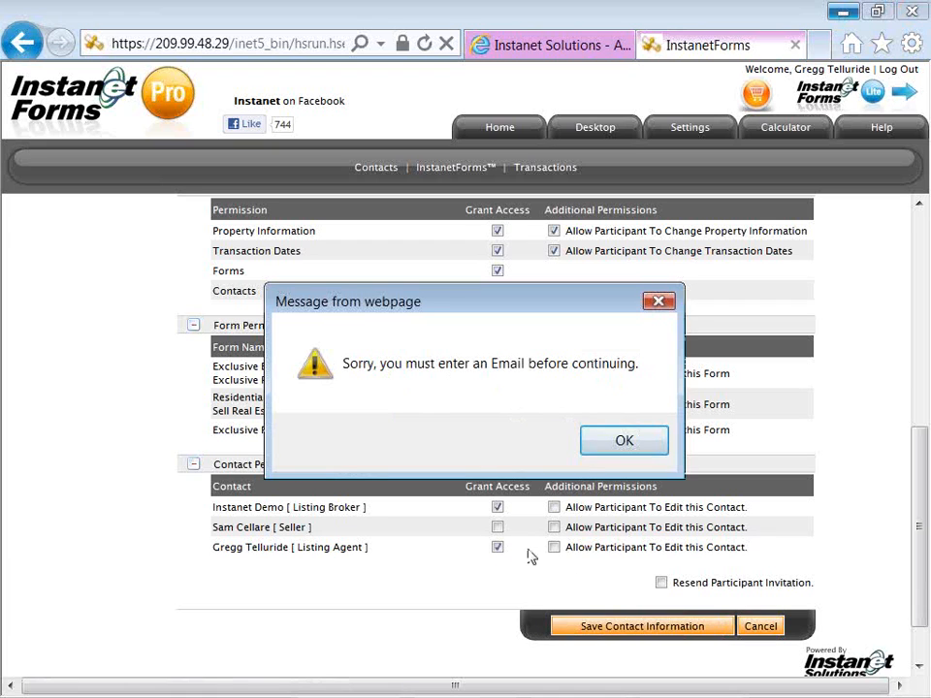
pyautogui.click(589, 448)
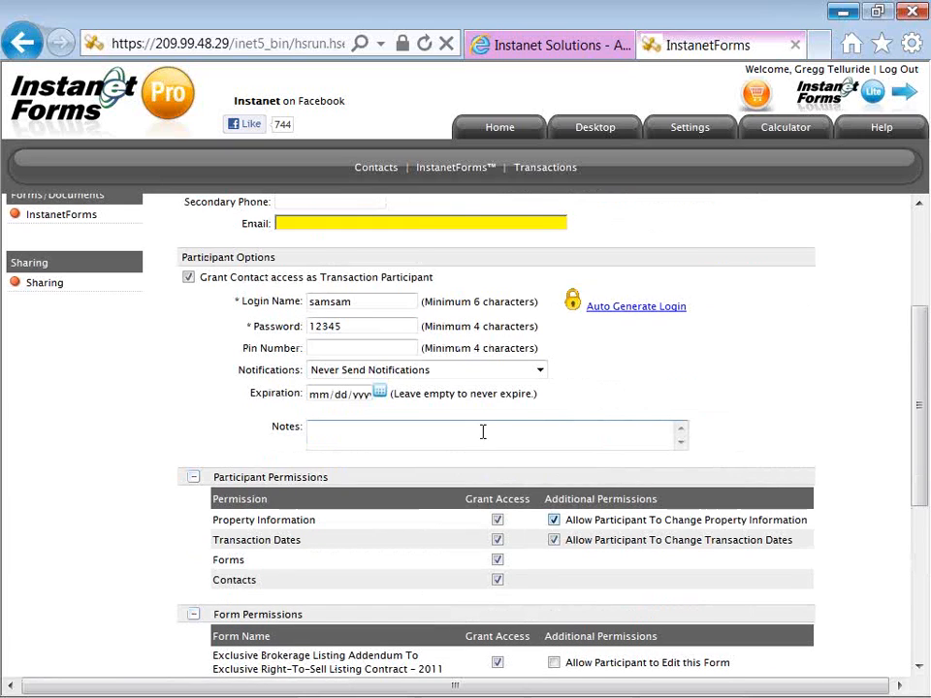
pyautogui.click(403, 223)
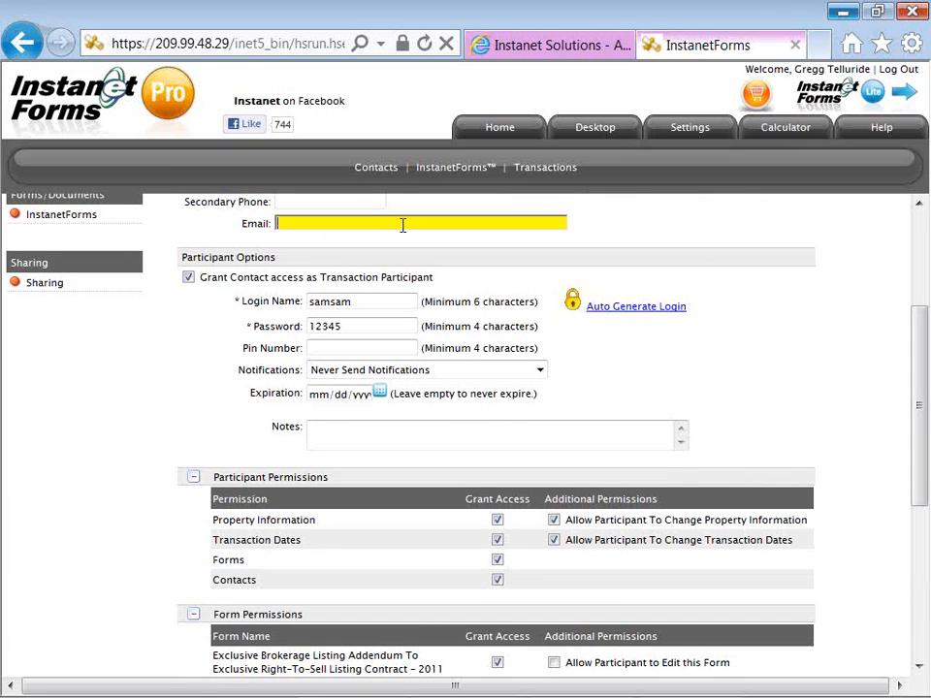
pyautogui.write('acc')
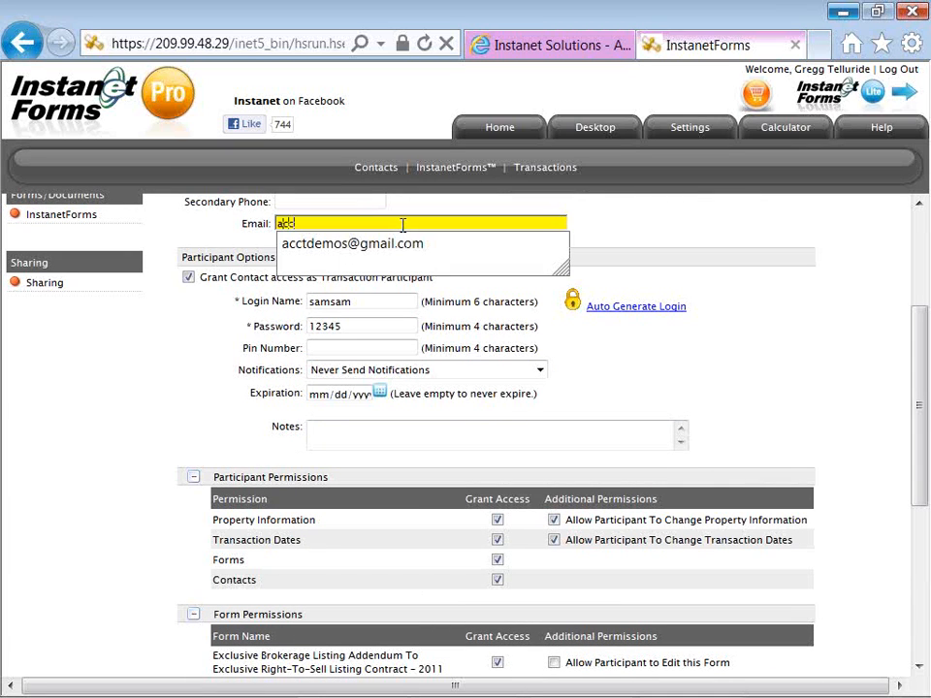
pyautogui.press('Down')
pyautogui.press('Tab')
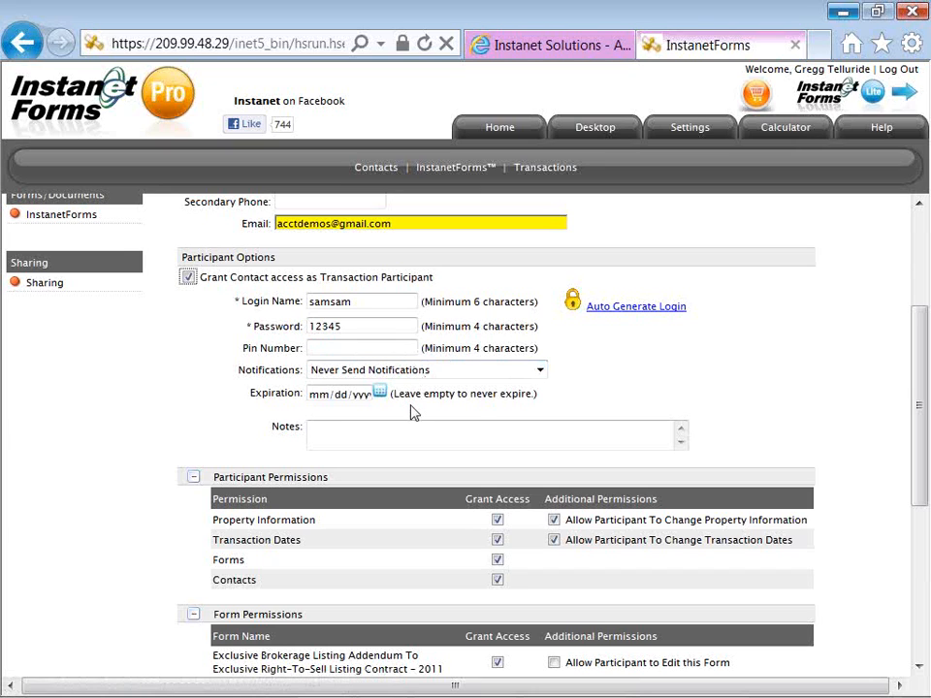
# Step: Set the participant access expiration date to 01/10/2012 from the calendar
pyautogui.click(381, 394)
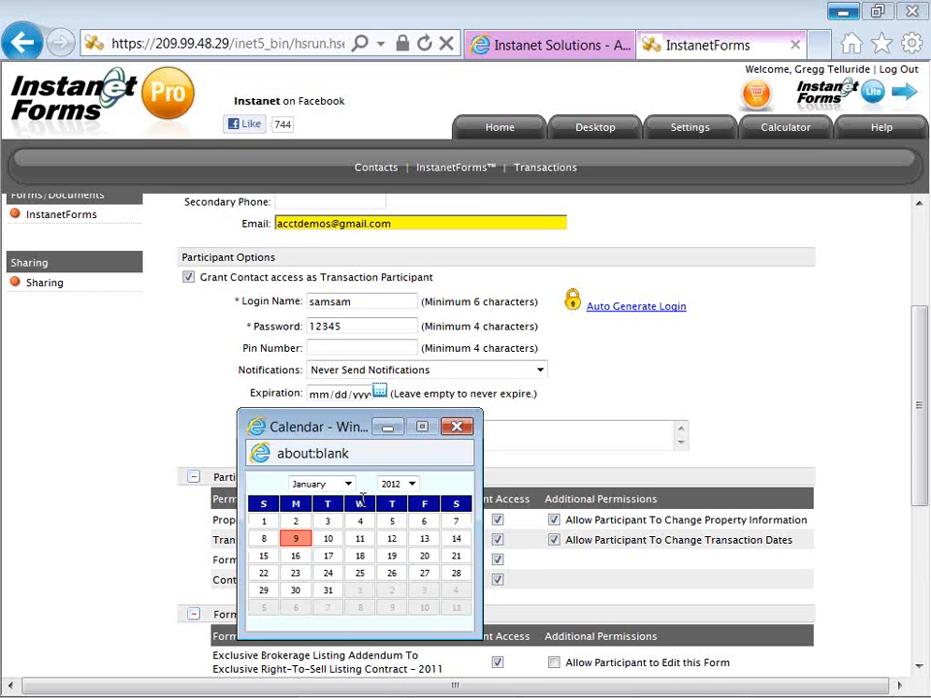
pyautogui.click(328, 539)
pyautogui.scroll(-1, 376, 451)
pyautogui.scroll(-3, 381, 456)
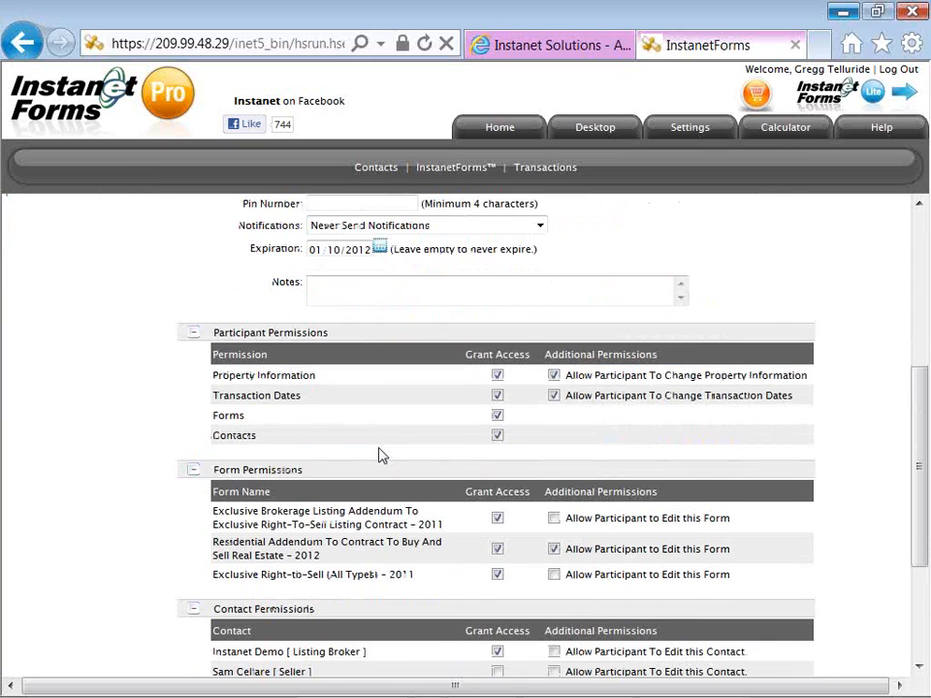
pyautogui.scroll(-1, 379, 448)
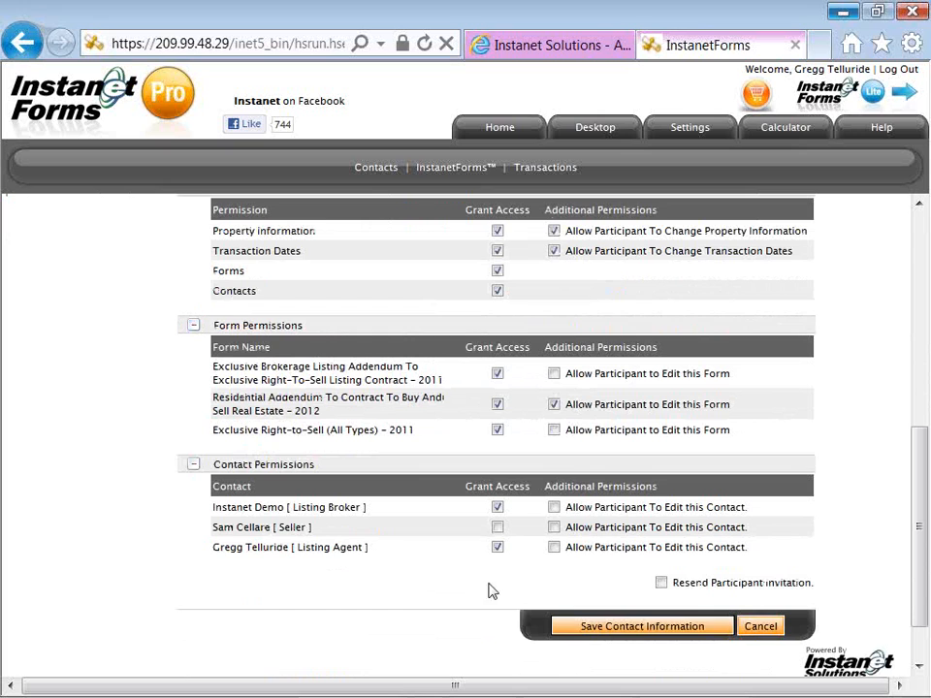
# Step: Save the seller's contact information, continuing without a Pin Number
pyautogui.click(581, 626)
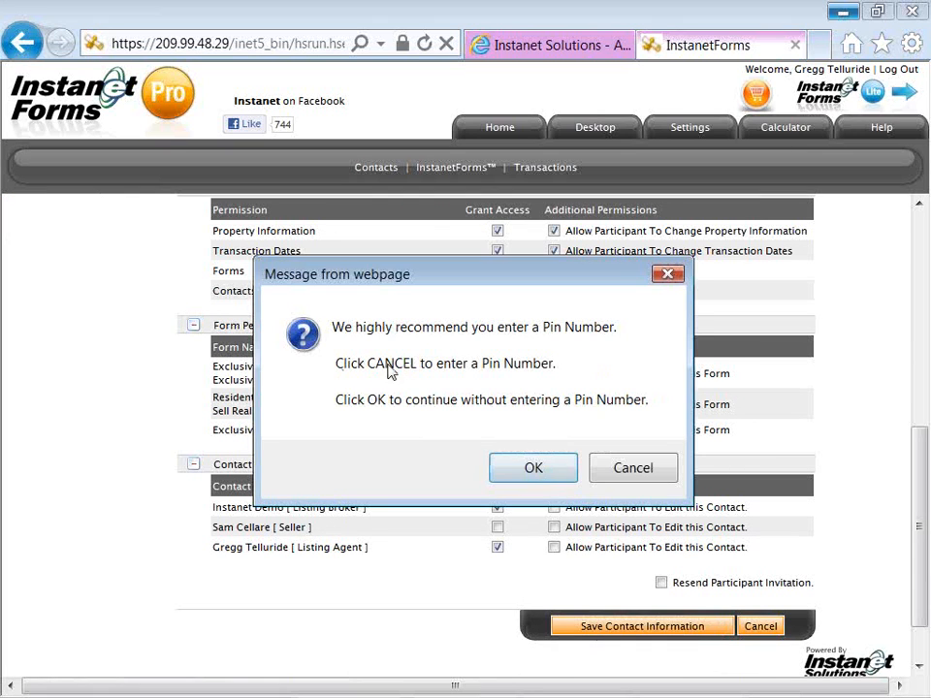
pyautogui.click(521, 478)
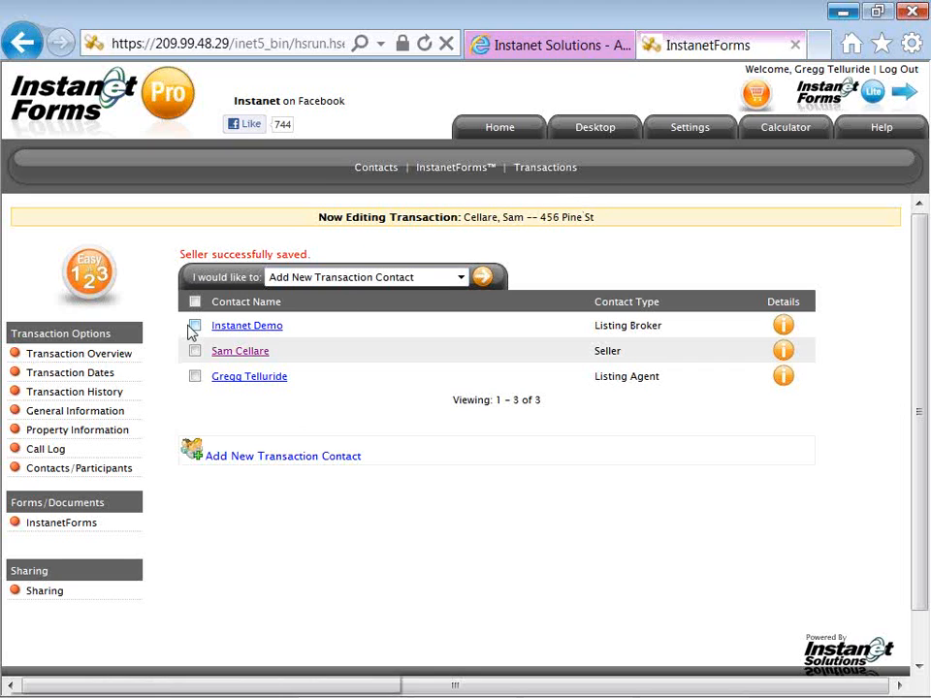
# Step: View the 456 Pine St transaction overview, then the Settings page, then switch to the Desktop
pyautogui.click(119, 359)
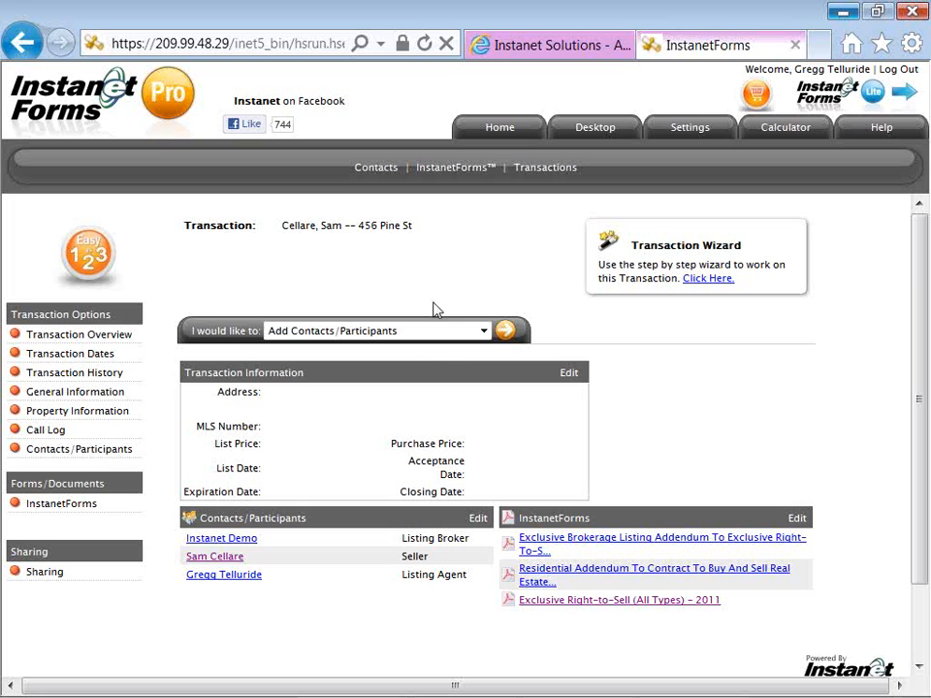
pyautogui.click(689, 131)
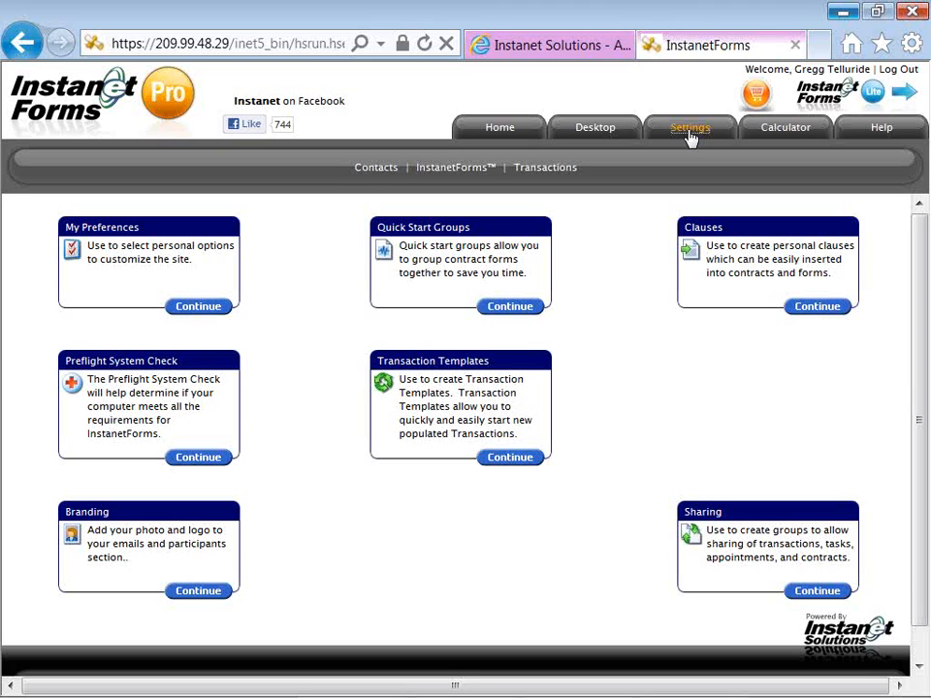
pyautogui.click(596, 128)
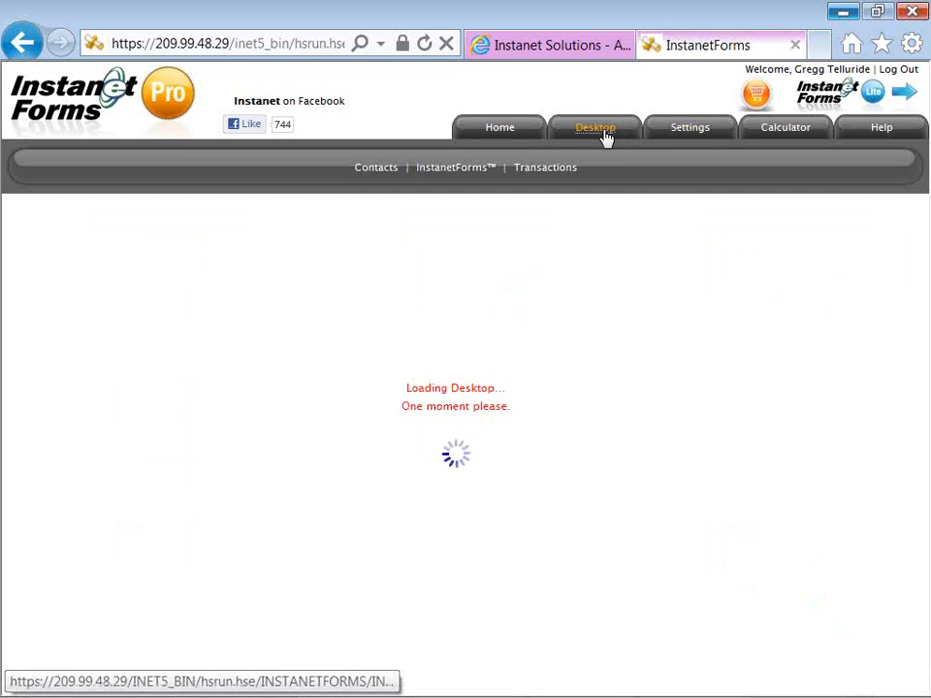
# Step: Bring up the webinar notes in Notepad and highlight the webinar scheduling link
pyautogui.hotkey('alt', 'Tab')
pyautogui.hotkey('alt', 'Tab')
pyautogui.hotkey('alt', 'Tab')
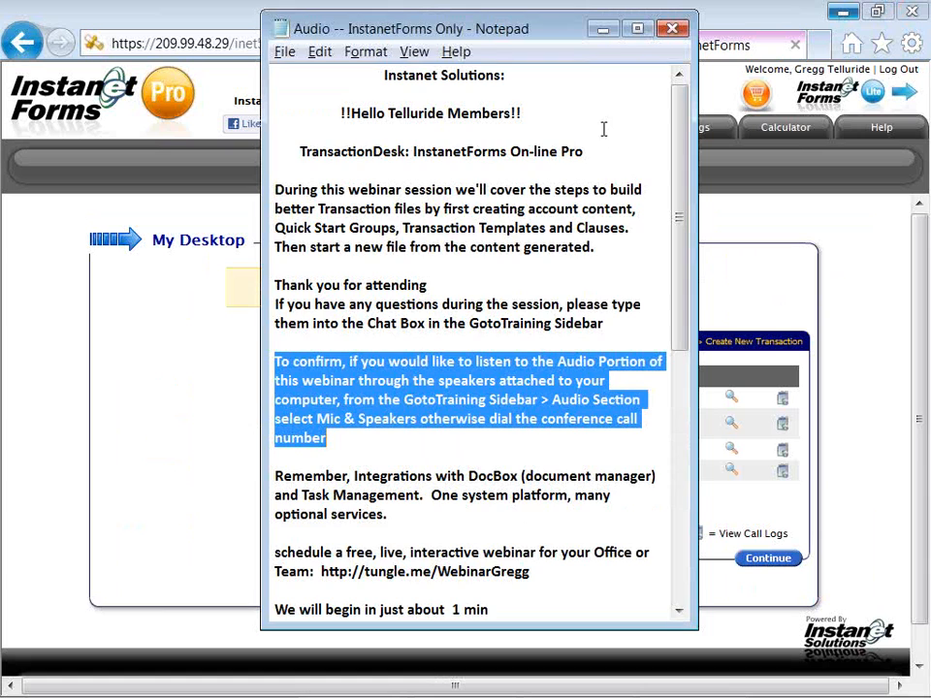
pyautogui.moveTo(686, 260); pyautogui.dragTo(682, 447)
pyautogui.moveTo(522, 190); pyautogui.dragTo(316, 197)
pyautogui.click(363, 200)
pyautogui.click(318, 197)
pyautogui.doubleClick(323, 193)
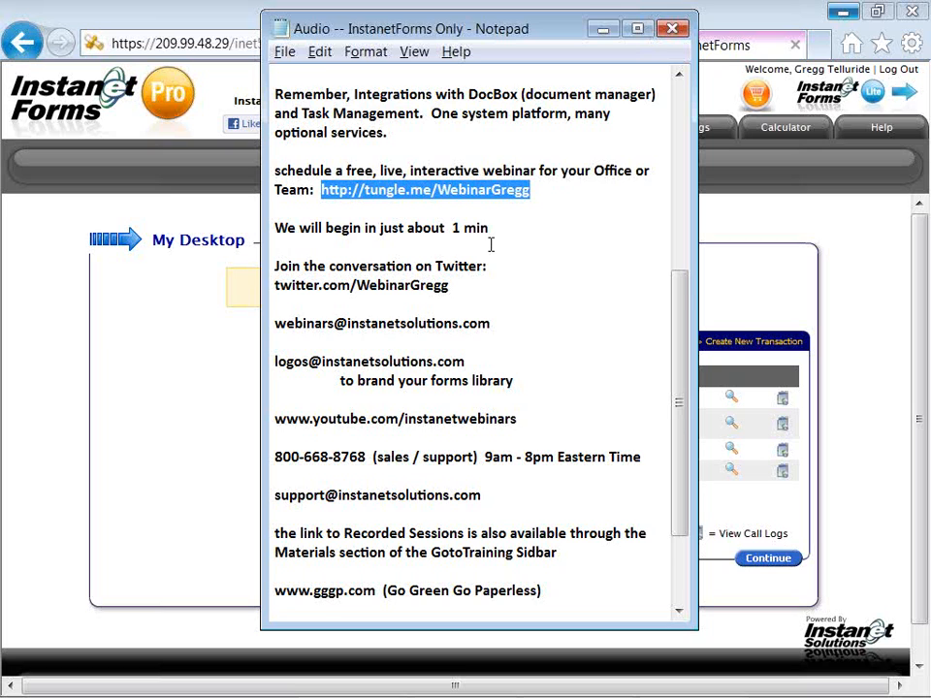
# Step: Highlight the Twitter link, sales and support phone number, YouTube channel and webinars e-mail address, then return to InstanetForms
pyautogui.scroll(-1, 485, 245)
pyautogui.doubleClick(429, 228)
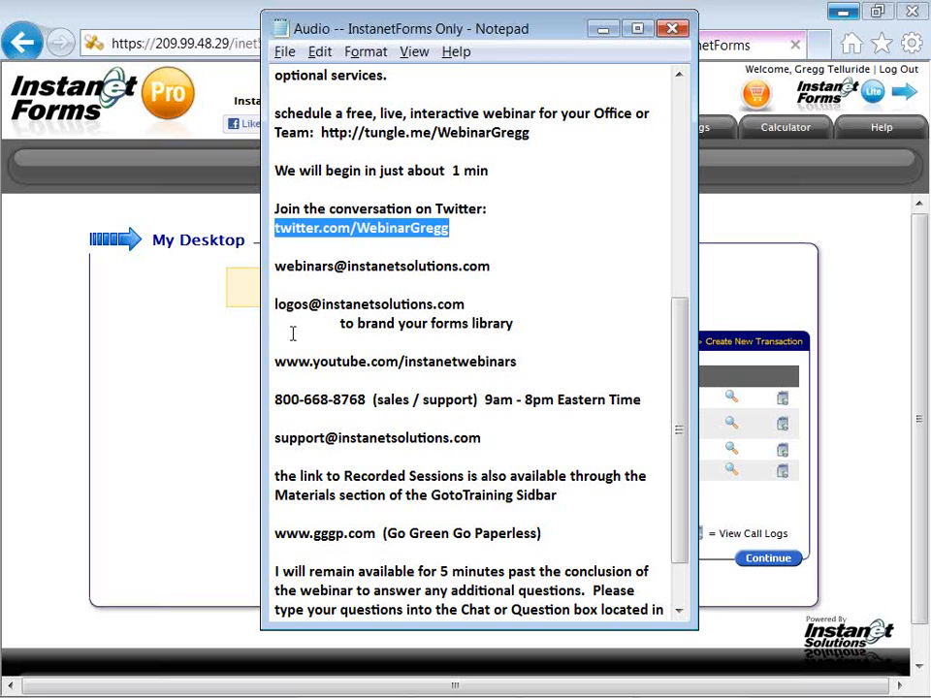
pyautogui.click(276, 400)
pyautogui.moveTo(275, 400); pyautogui.dragTo(481, 390)
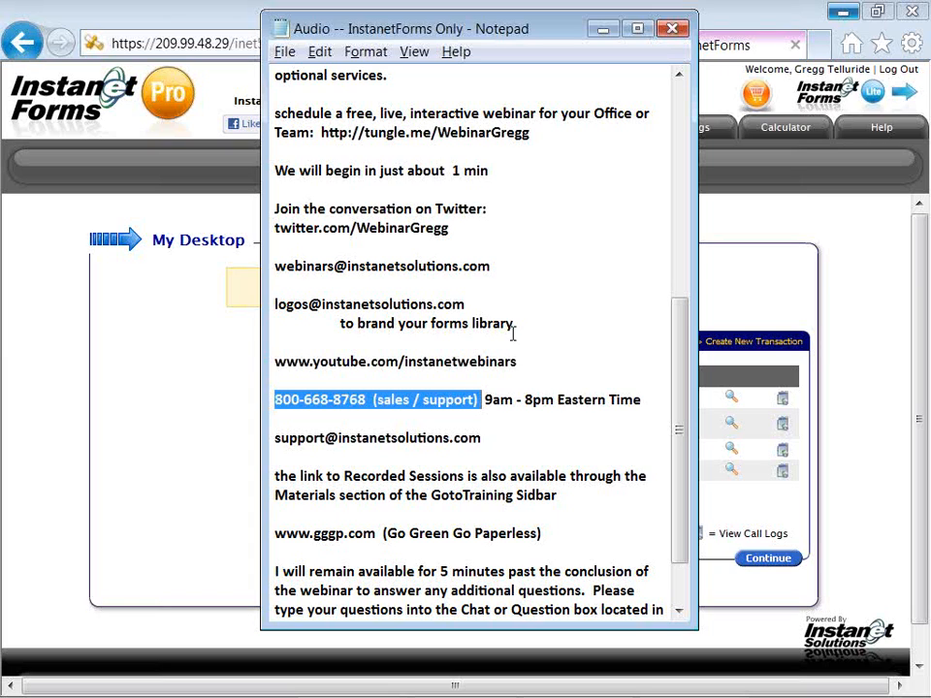
pyautogui.moveTo(276, 358); pyautogui.dragTo(519, 359)
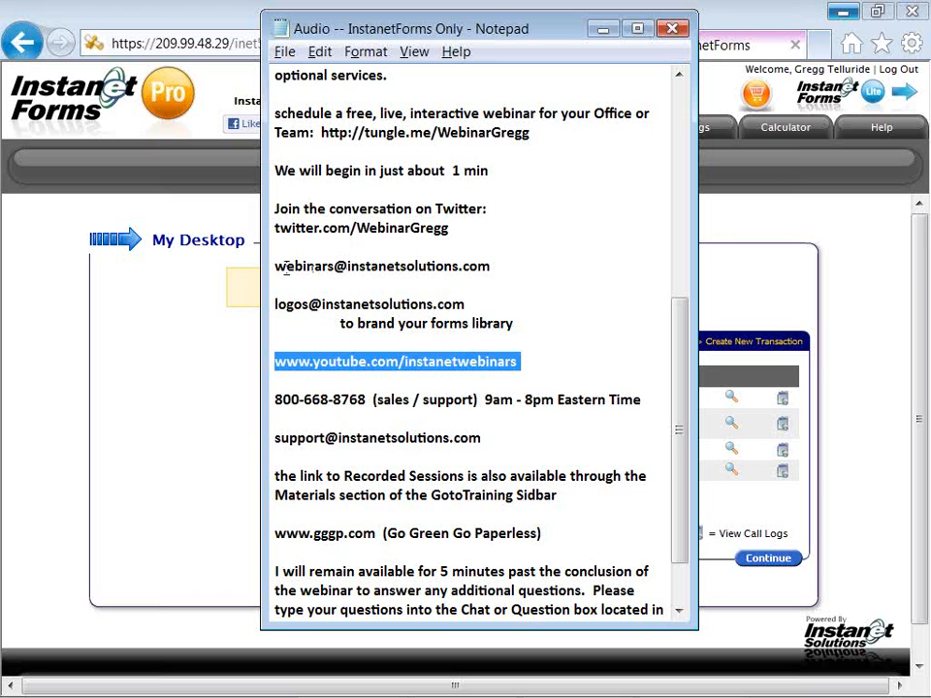
pyautogui.moveTo(275, 265); pyautogui.dragTo(491, 265)
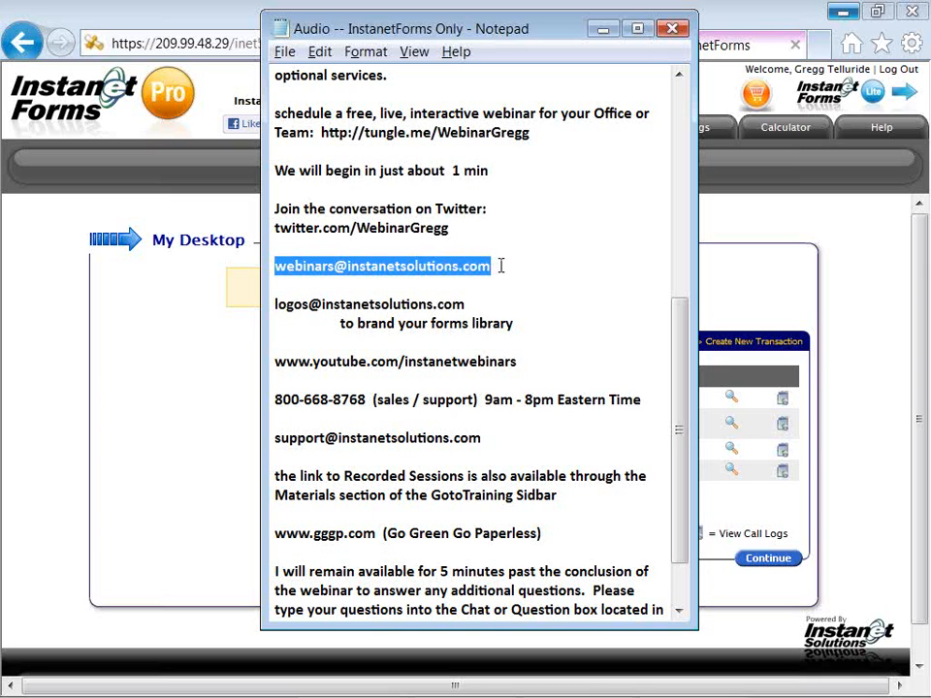
pyautogui.hotkey('alt', 'Tab')
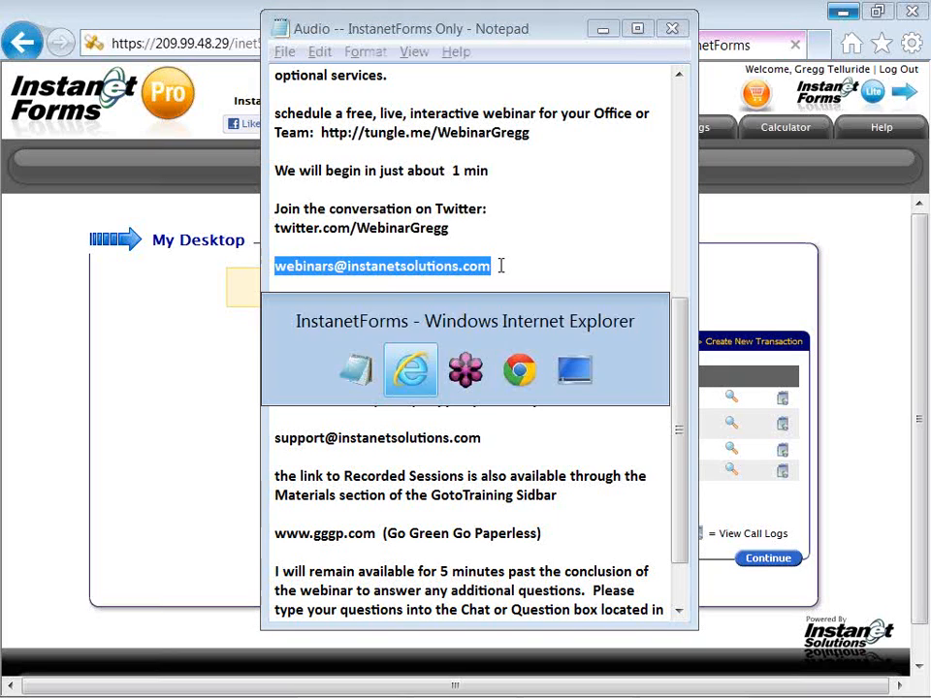